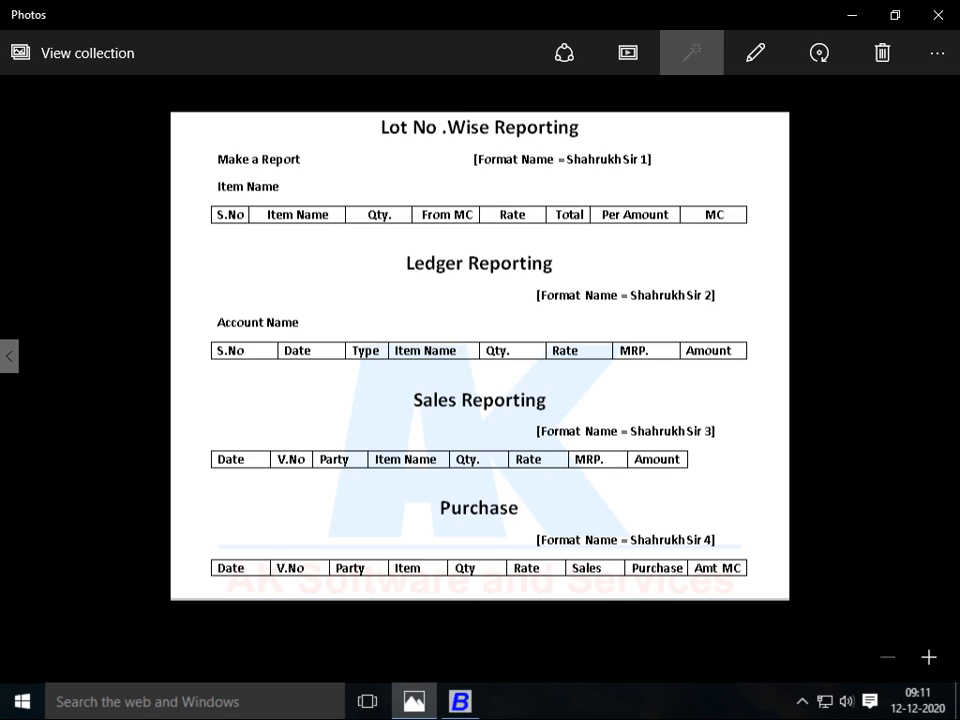
pyautogui.scroll(-5, 480, 356)
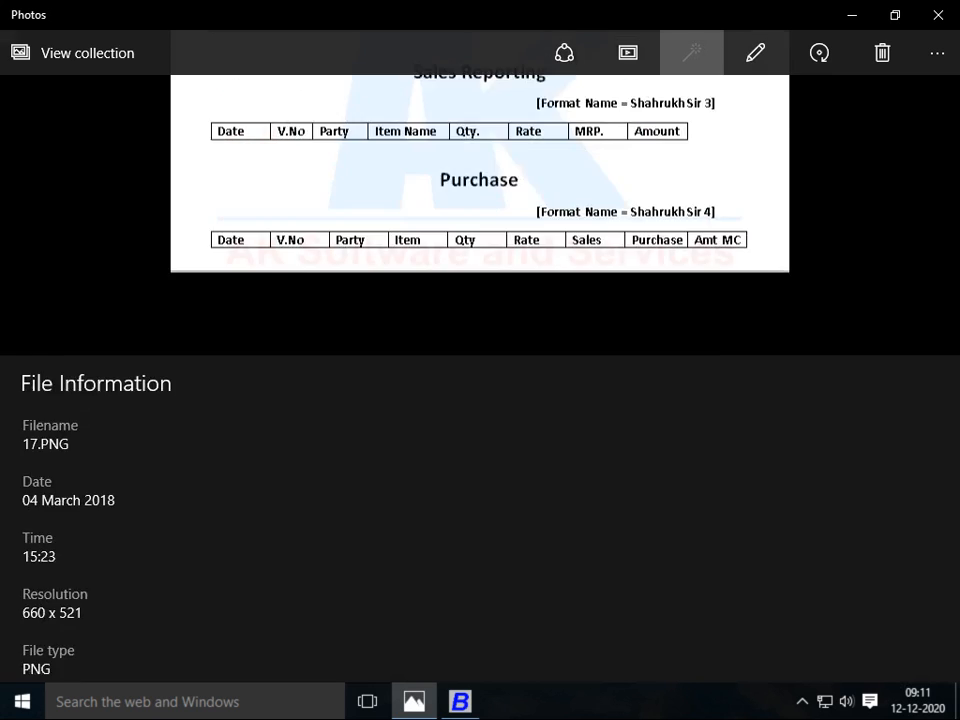
pyautogui.scroll(5, 480, 356)
pyautogui.press('Right')
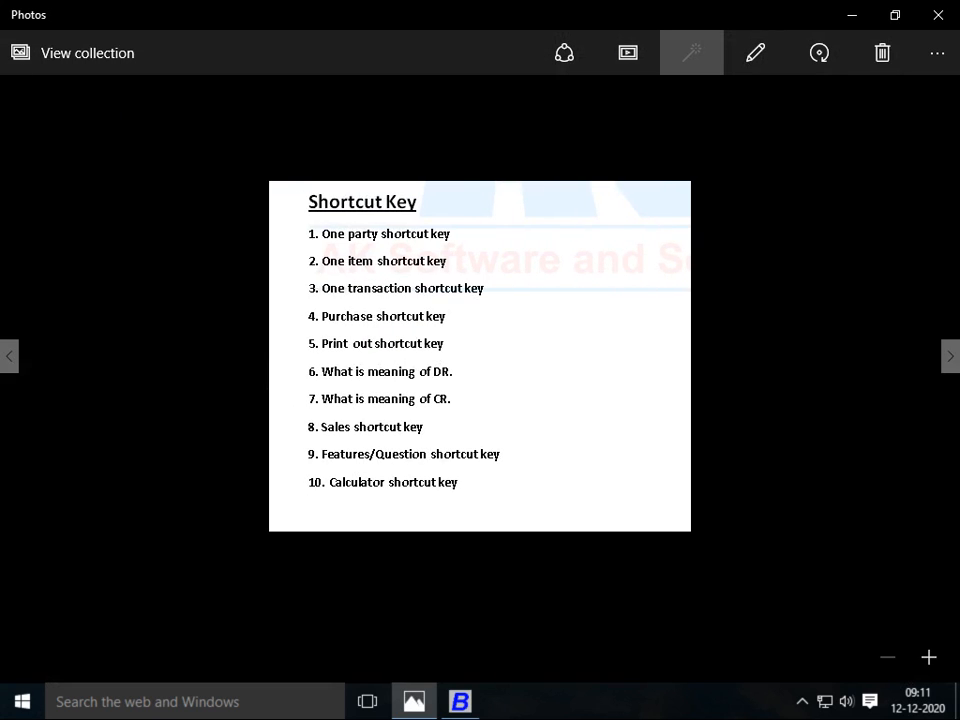
pyautogui.press('Right')
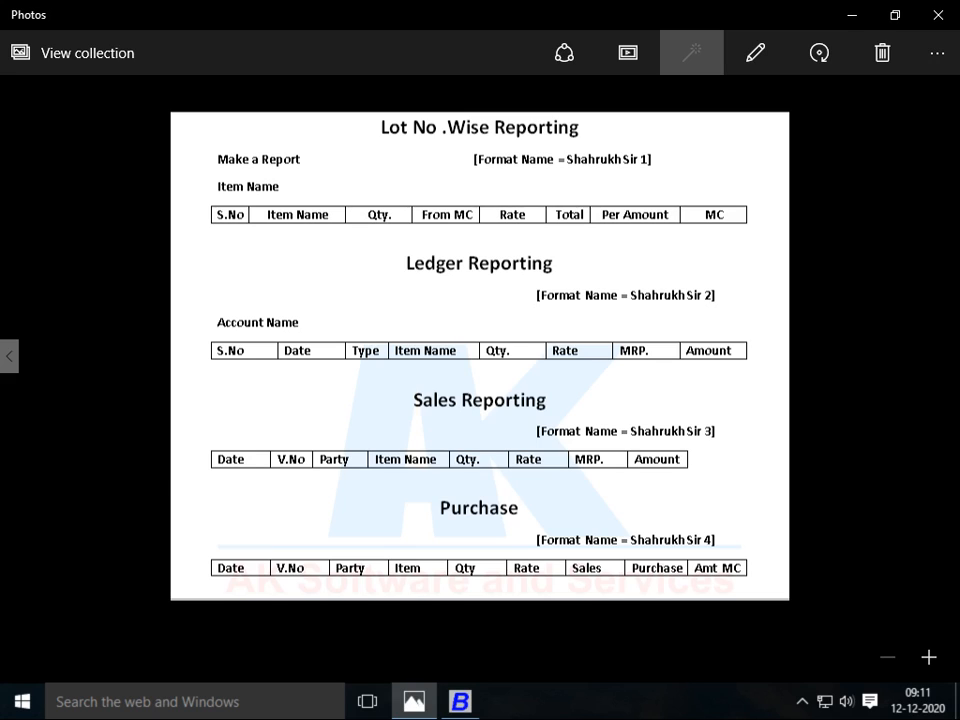
# - Switch to Busy, open the cutting master's account ledger and look through its payment and job work entries
pyautogui.hotkey('alt', 'Tab')
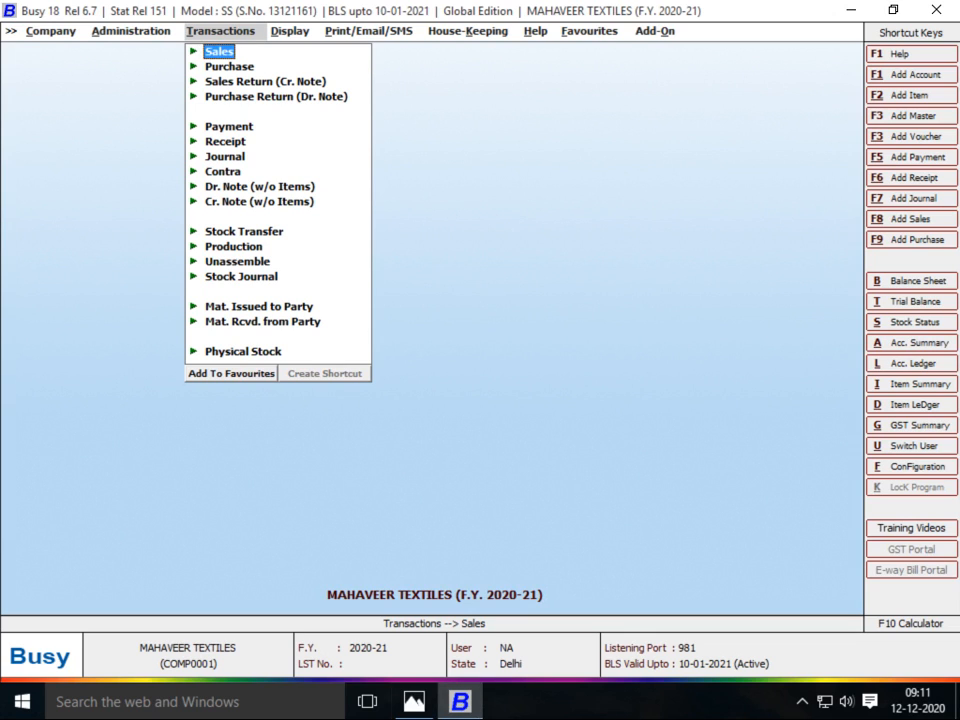
pyautogui.write('l')
pyautogui.write('cut')
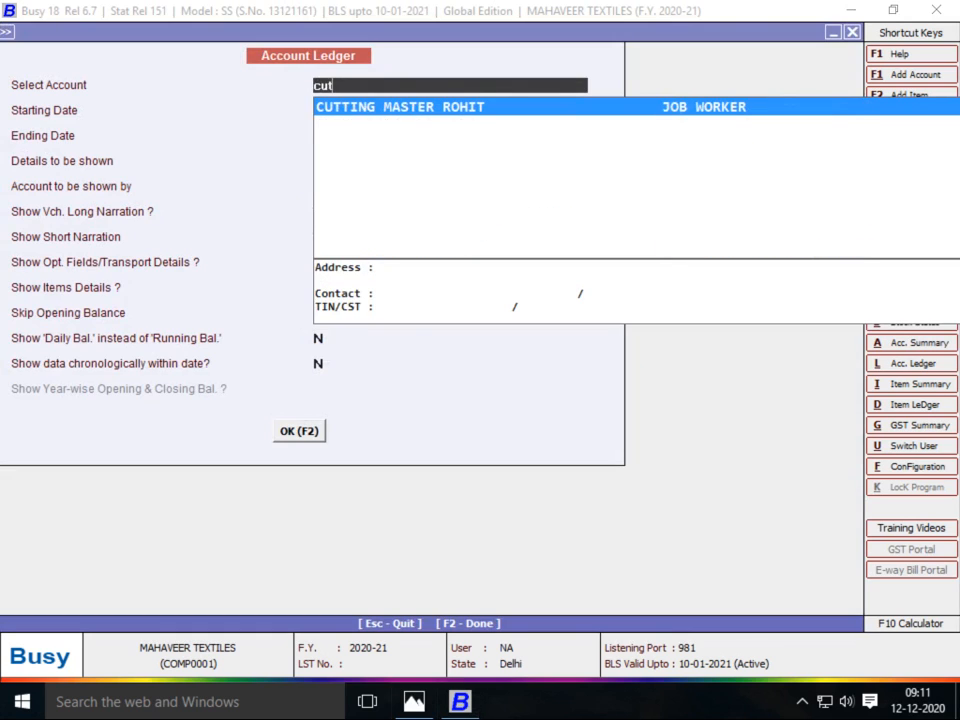
pyautogui.press('Return')
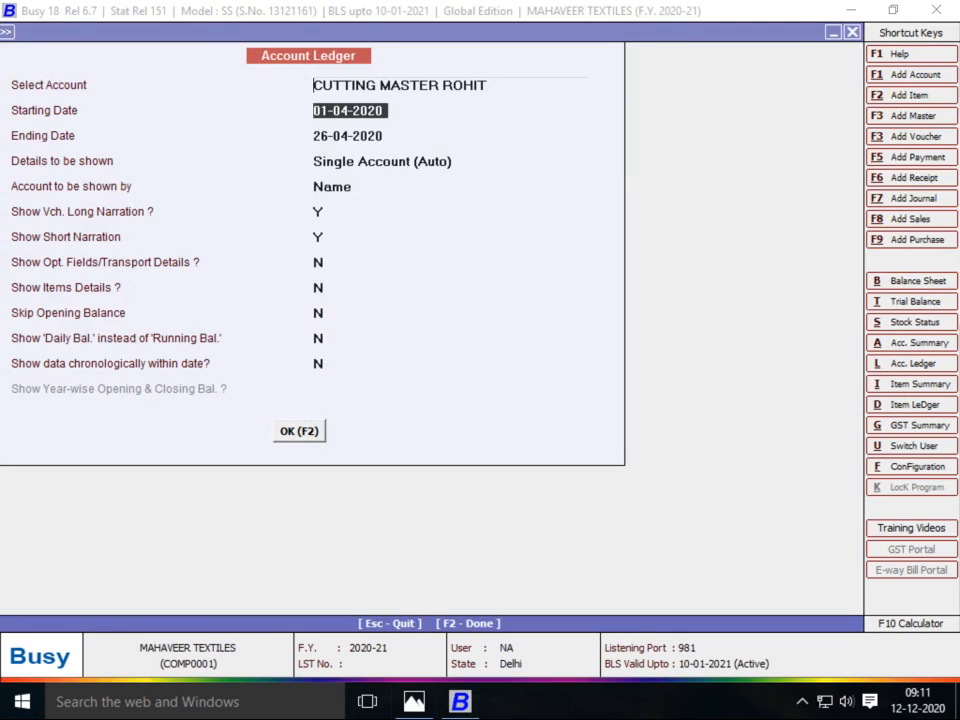
pyautogui.press('F2')
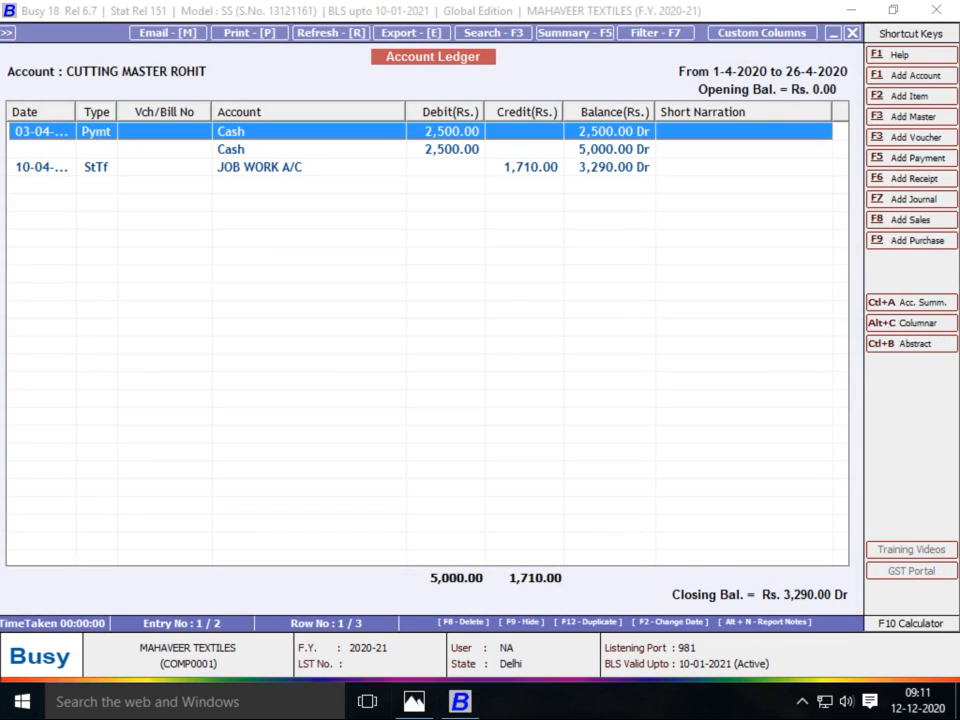
pyautogui.press('Down')
pyautogui.press('Down')
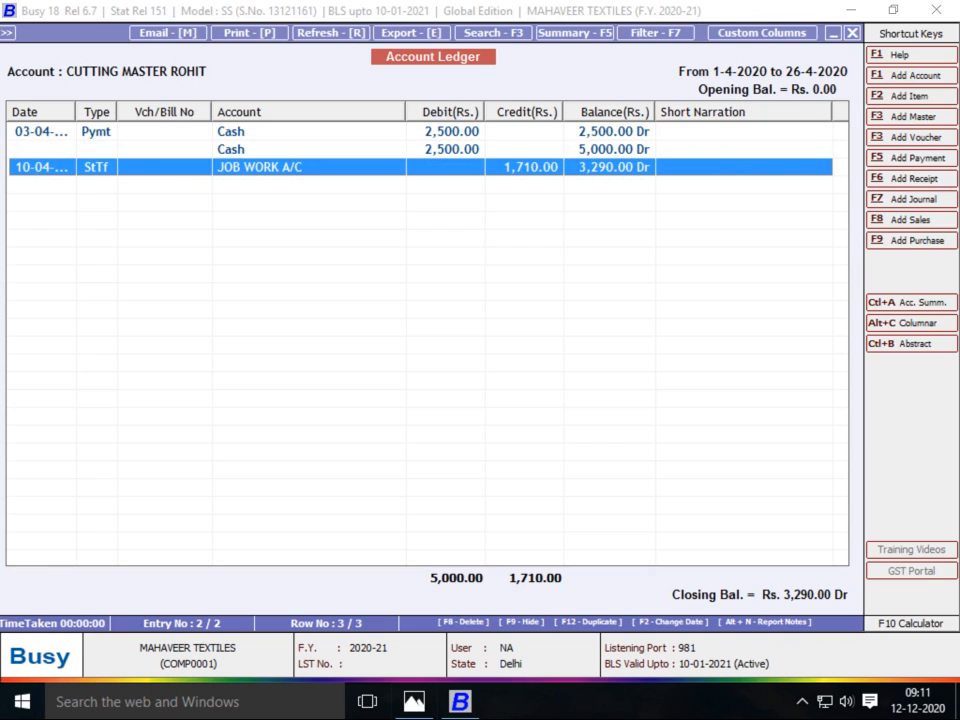
pyautogui.press('Up')
pyautogui.press('Up')
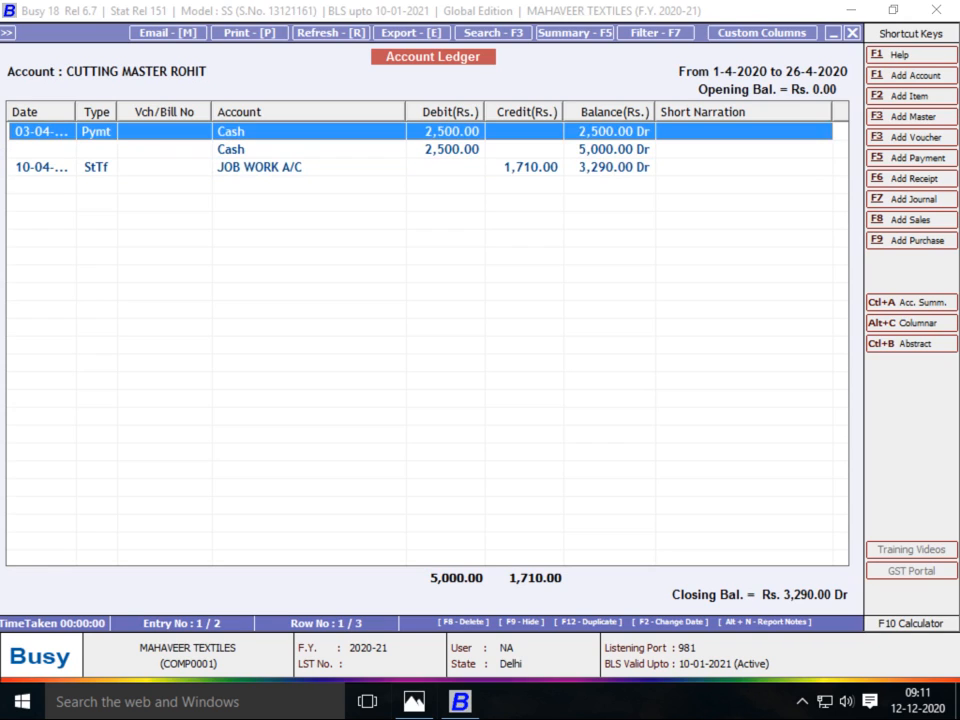
pyautogui.press('Down')
pyautogui.press('Down')
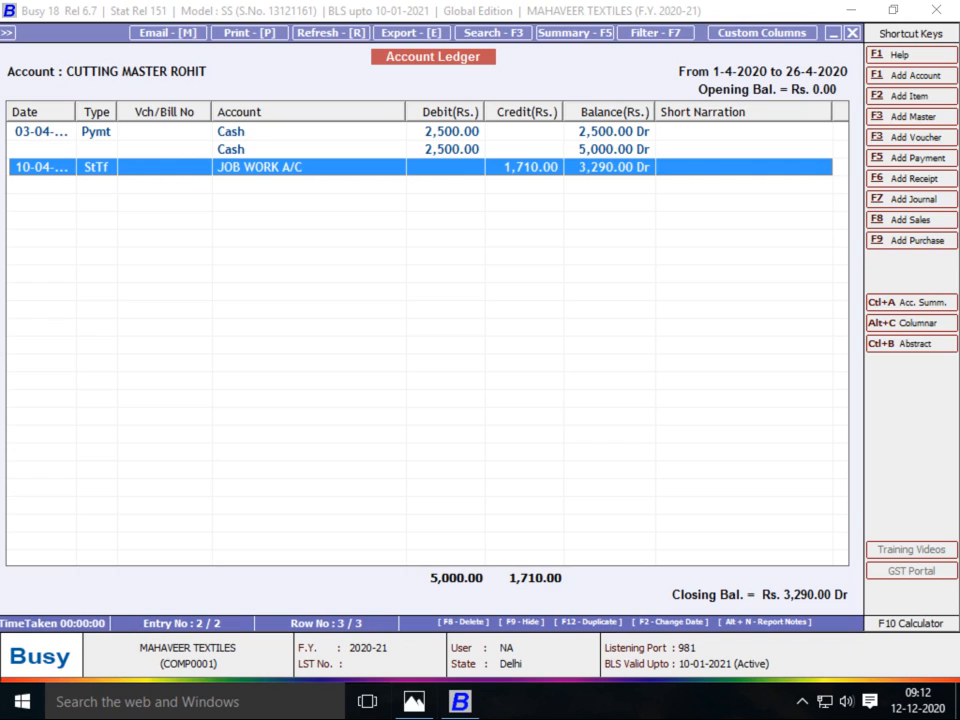
# - Change the date of the cash payment voucher in the cutting master's ledger to 10-04-2020 and save the voucher
pyautogui.press('Up')
pyautogui.press('Up')
pyautogui.press('Return')
pyautogui.press('Return')
pyautogui.write('10')
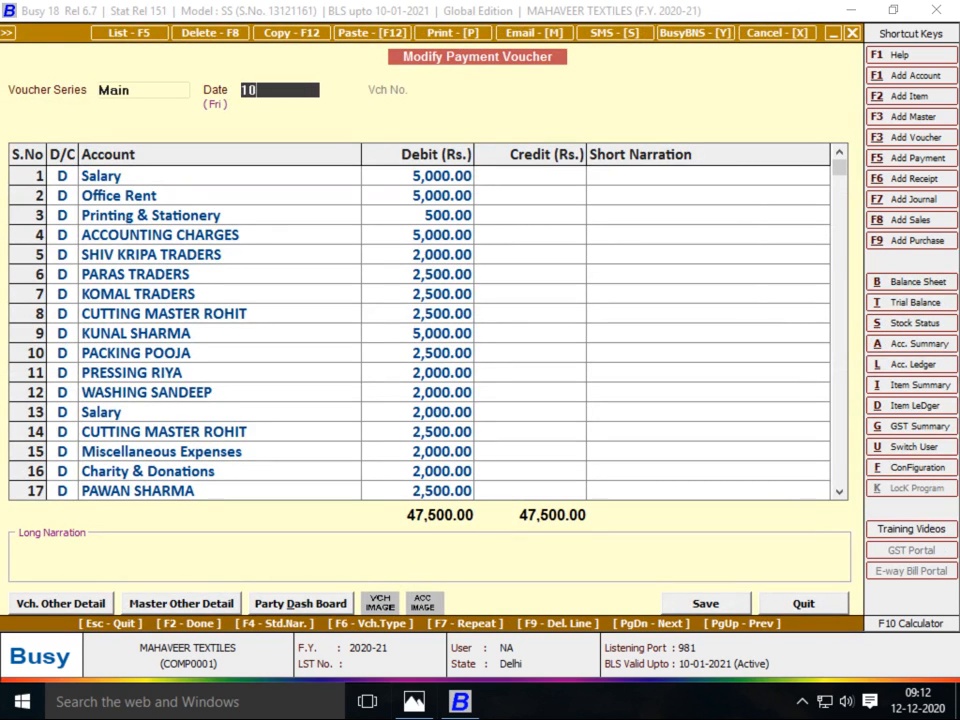
pyautogui.press('Return')
pyautogui.press('F2')
pyautogui.press('Return')
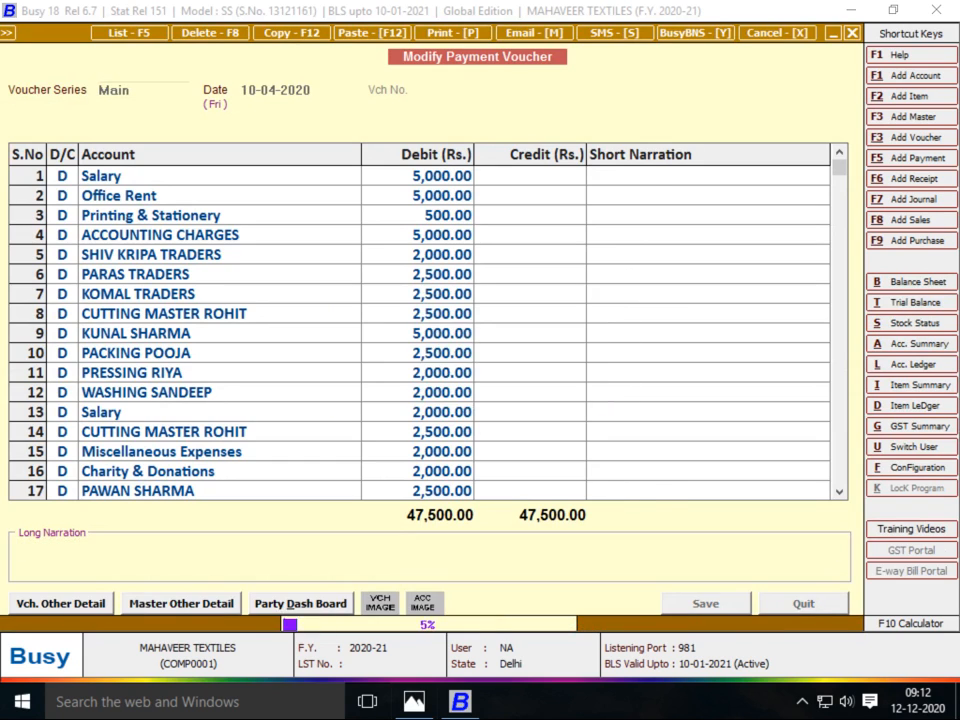
pyautogui.press('Up')
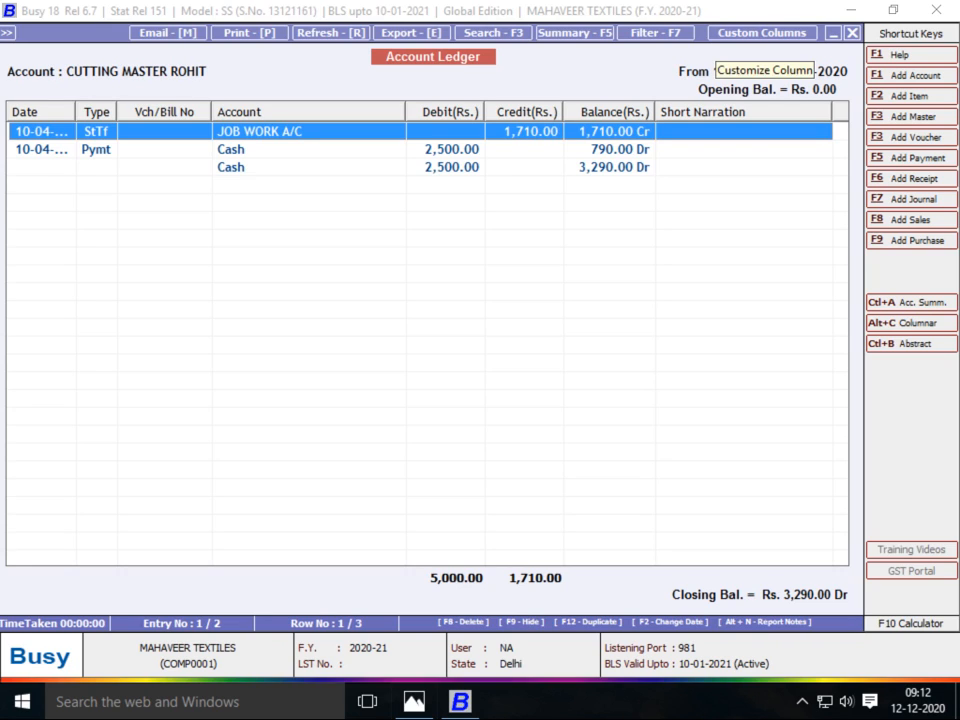
pyautogui.click(760, 32)
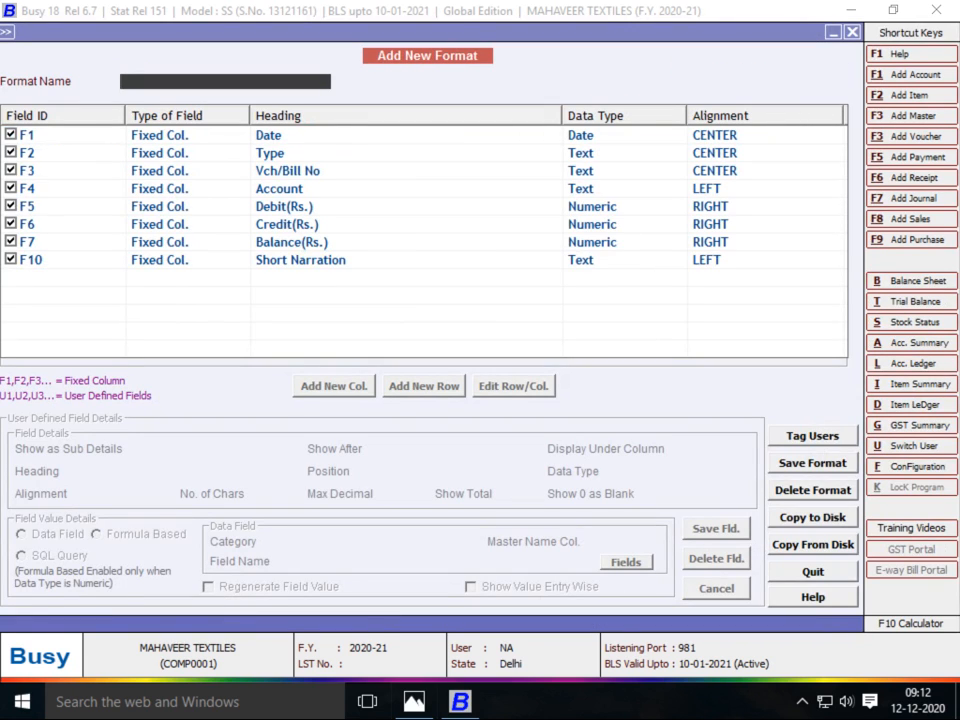
pyautogui.hotkey('alt', 'Tab')
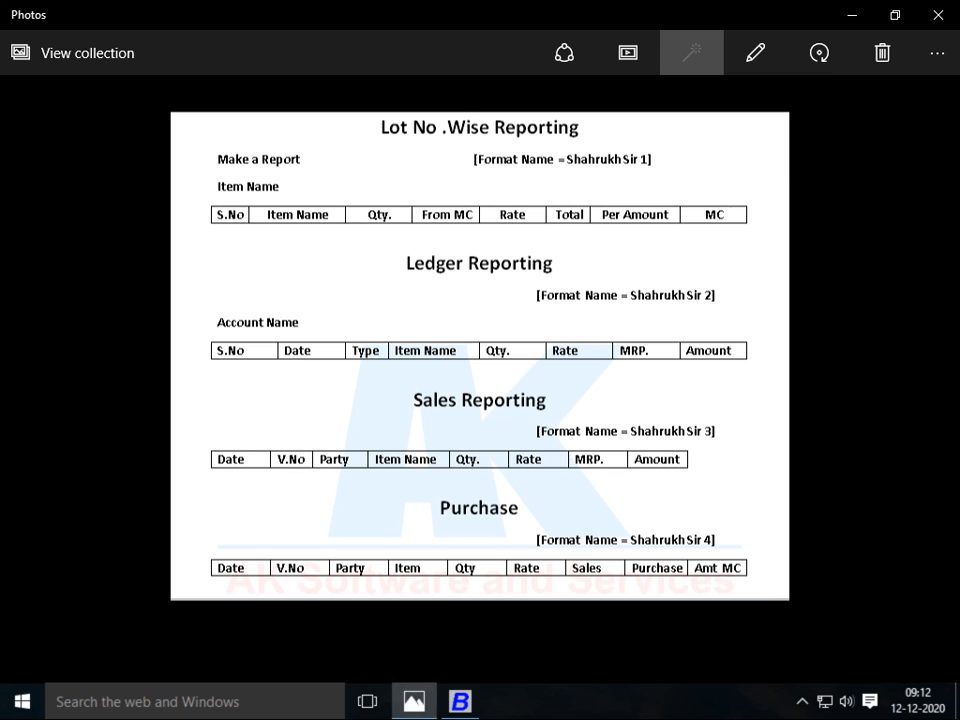
pyautogui.hotkey('alt', 'Tab')
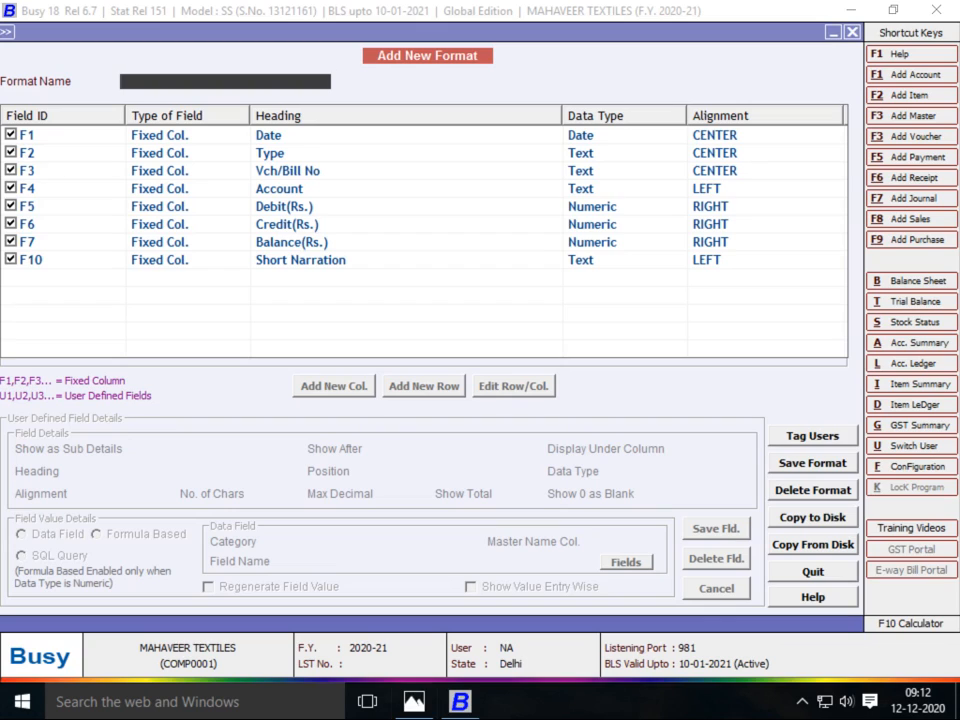
pyautogui.press('Escape')
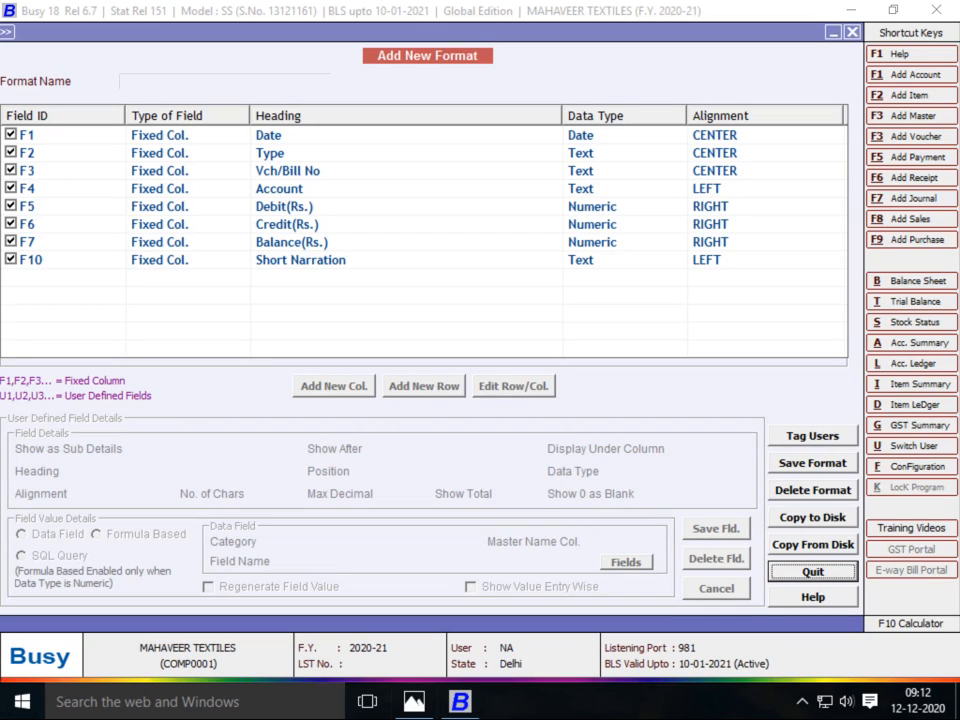
pyautogui.click(172, 81)
pyautogui.write('FAIZ')
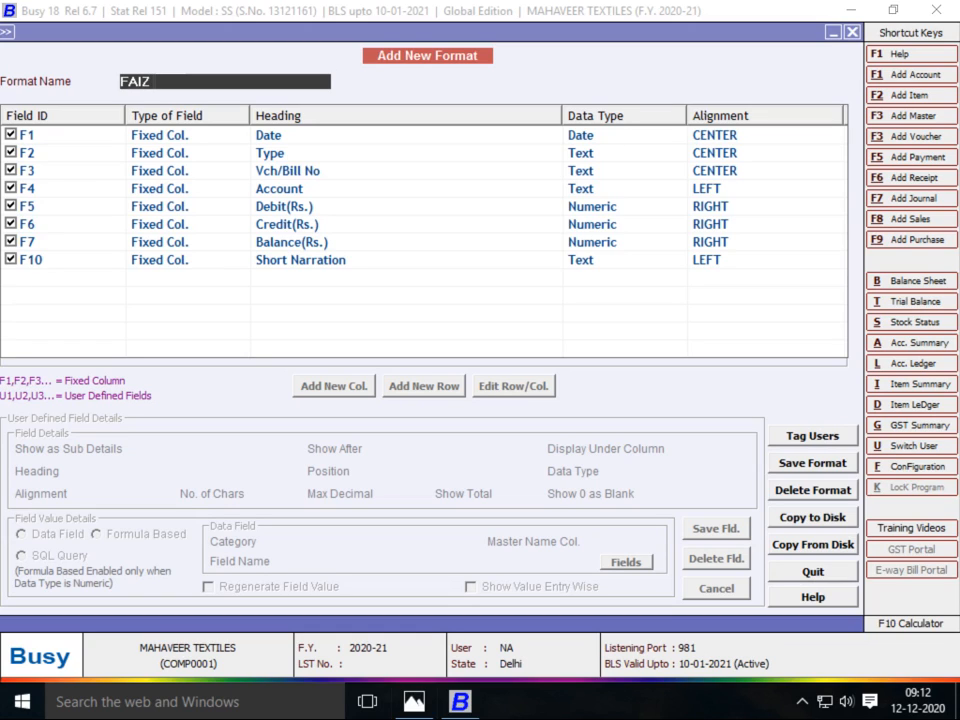
pyautogui.press('Return')
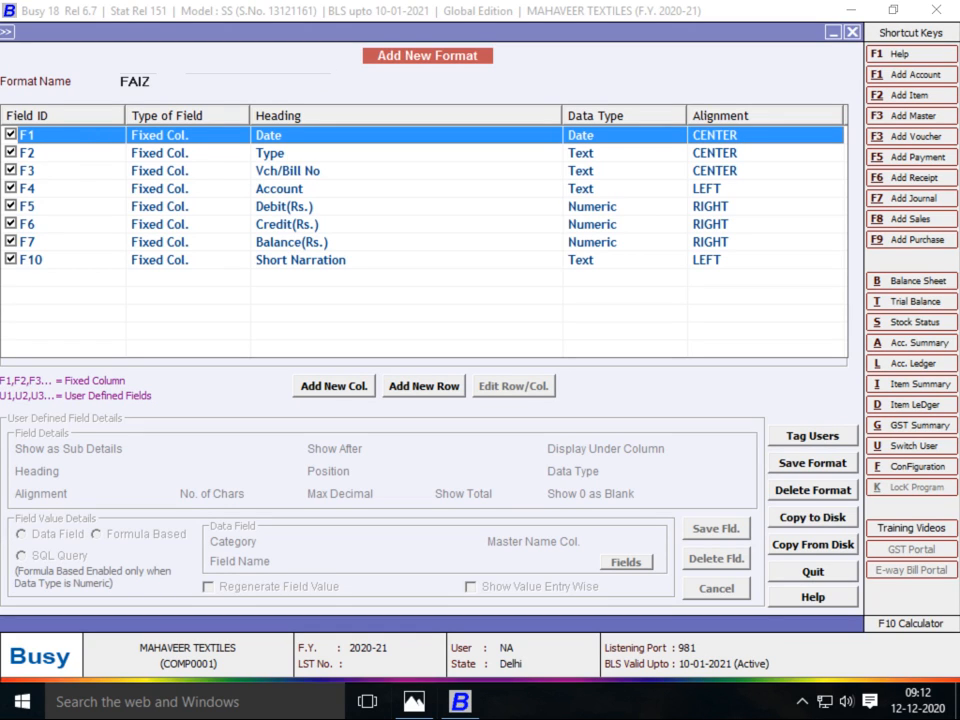
pyautogui.hotkey('alt', 'Tab')
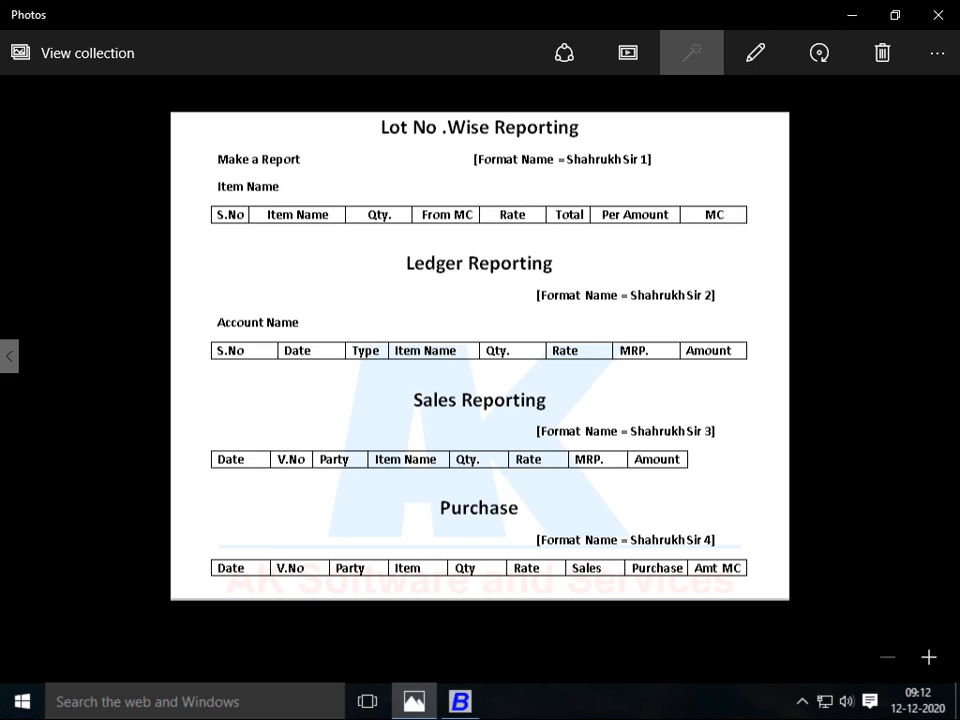
pyautogui.hotkey('alt', 'Tab')
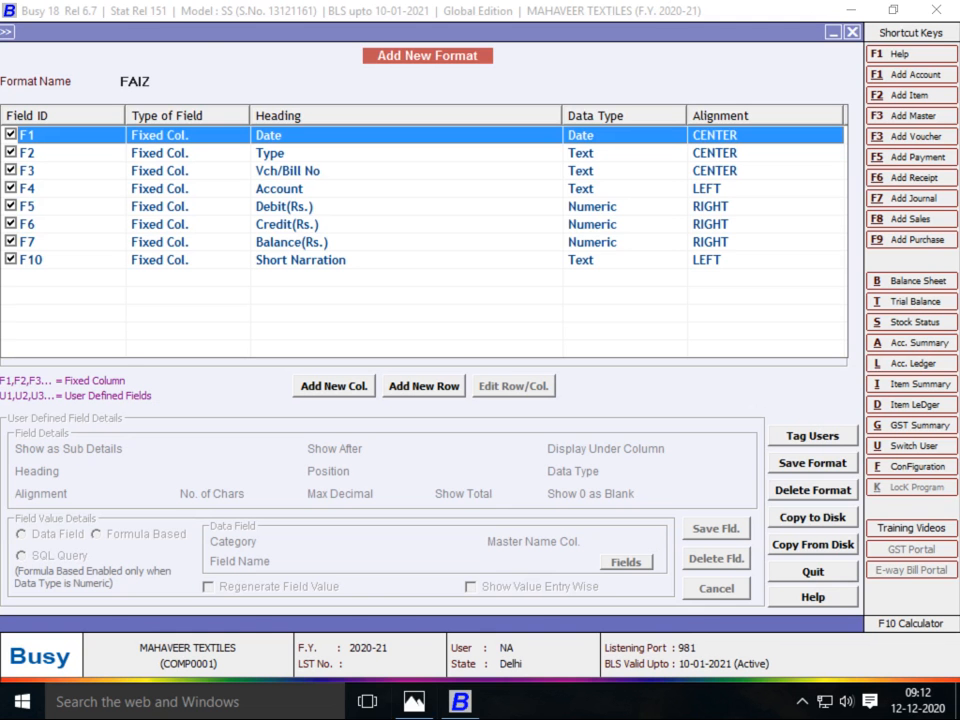
pyautogui.press('Escape')
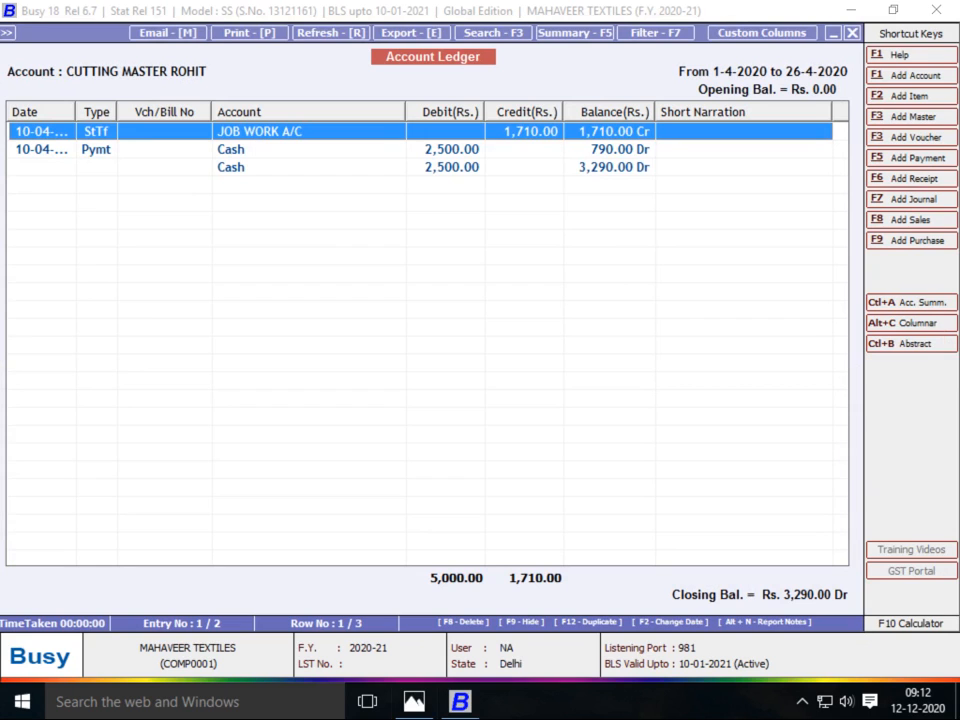
# - Consult the reference report layout, start a named custom column format for the ledger and begin a new column headed ITEM NAME
pyautogui.hotkey('alt', 'Tab')
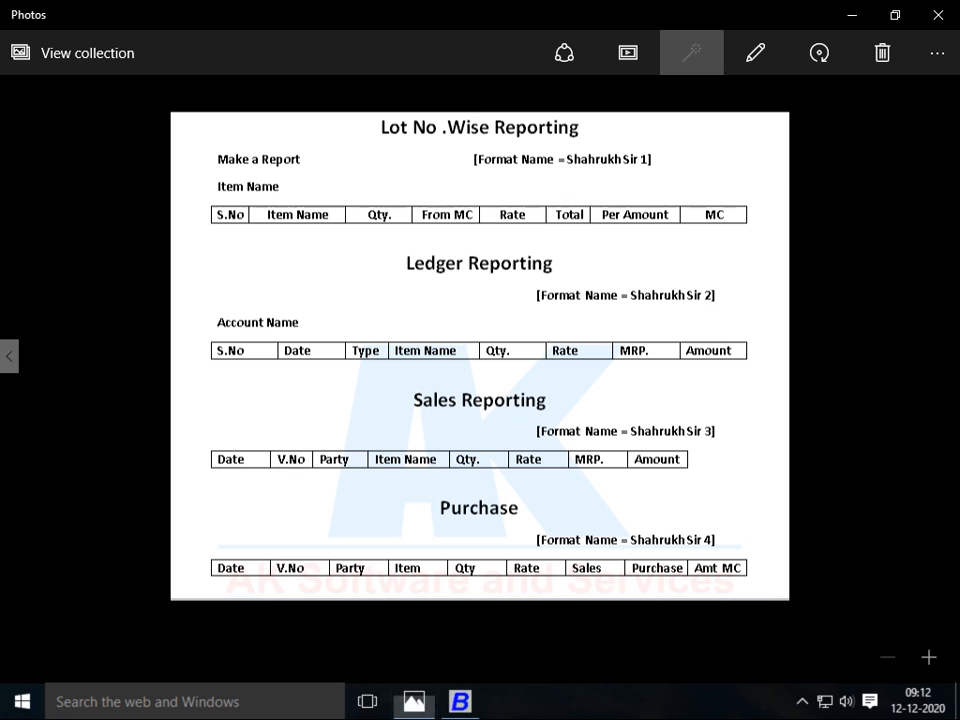
pyautogui.hotkey('alt', 'Tab')
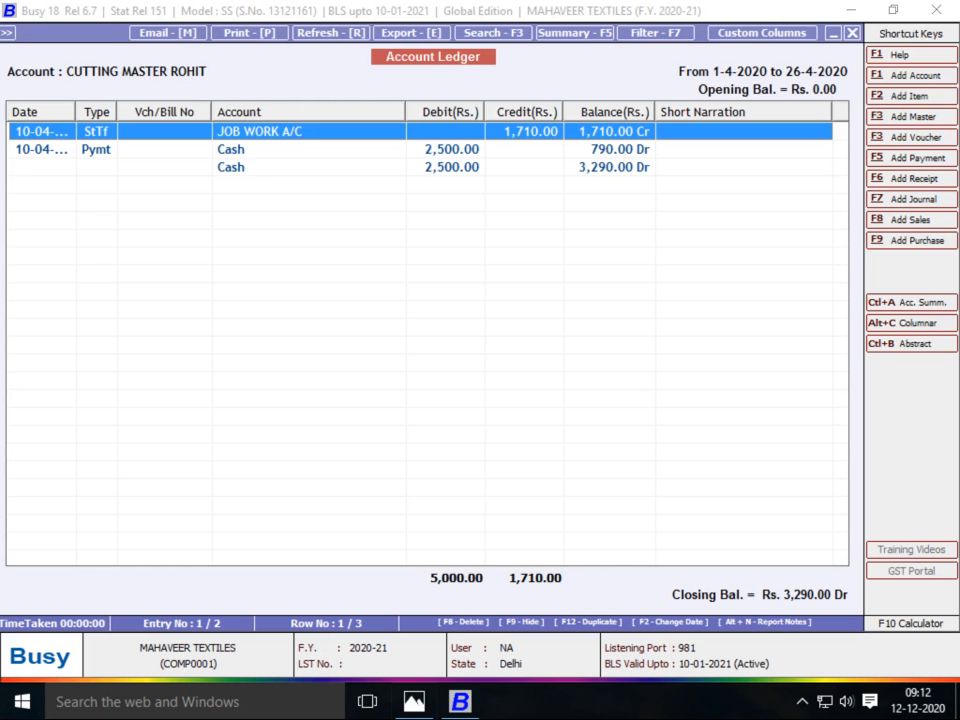
pyautogui.hotkey('alt', 'Tab')
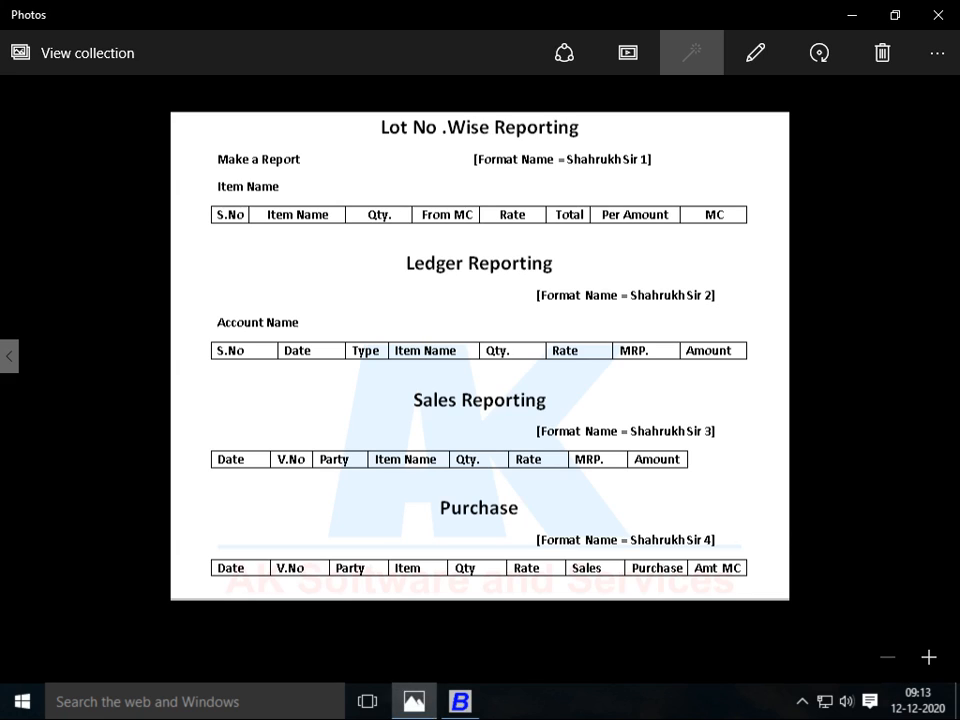
pyautogui.hotkey('alt', 'Tab')
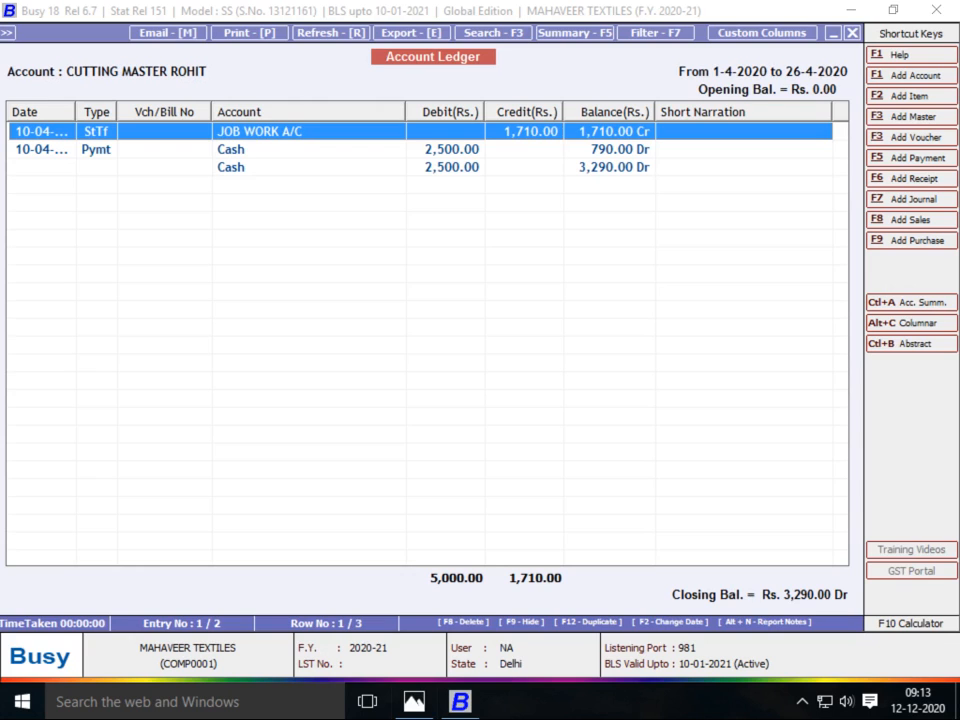
pyautogui.click(760, 32)
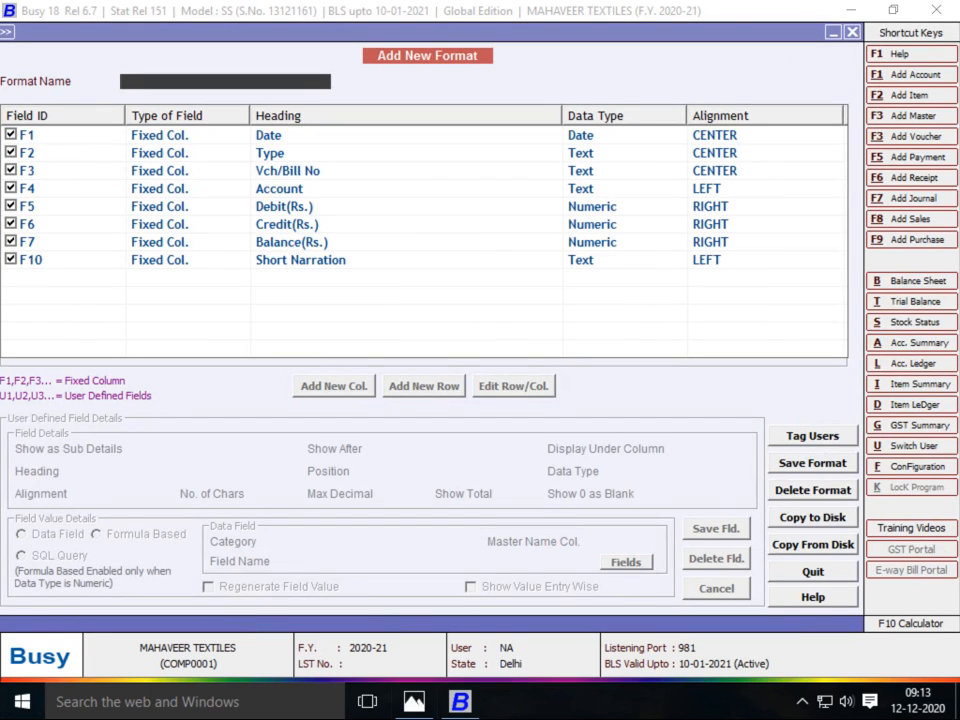
pyautogui.write('FAIZ')
pyautogui.press('Return')
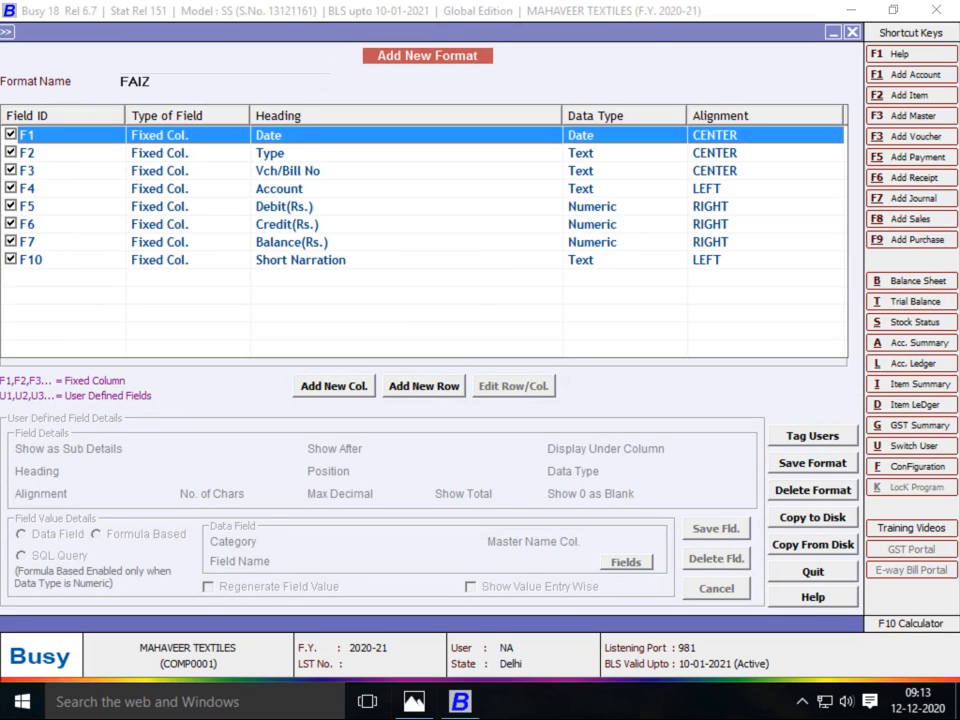
pyautogui.click(334, 386)
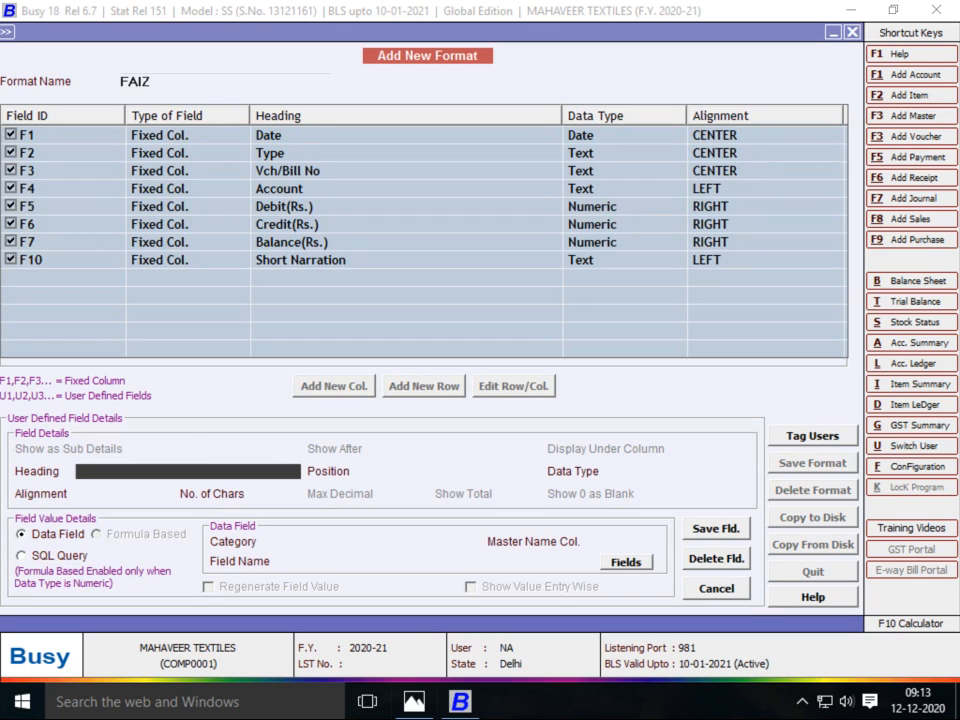
pyautogui.hotkey('alt', 'Tab')
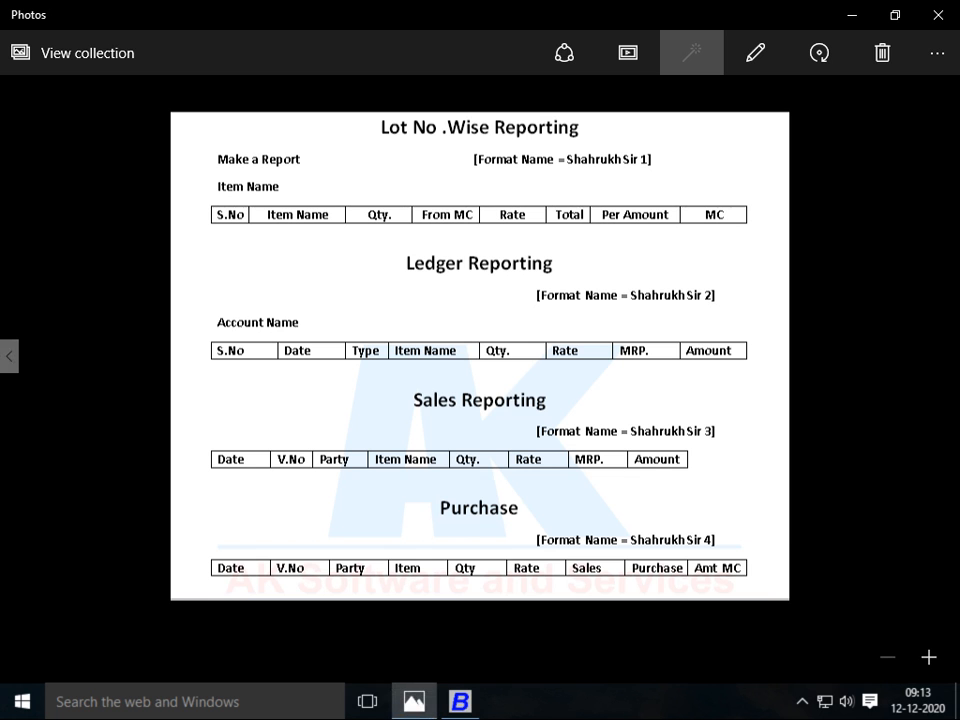
pyautogui.hotkey('alt', 'Tab')
pyautogui.write('ITEM NAME')
pyautogui.press('Return')
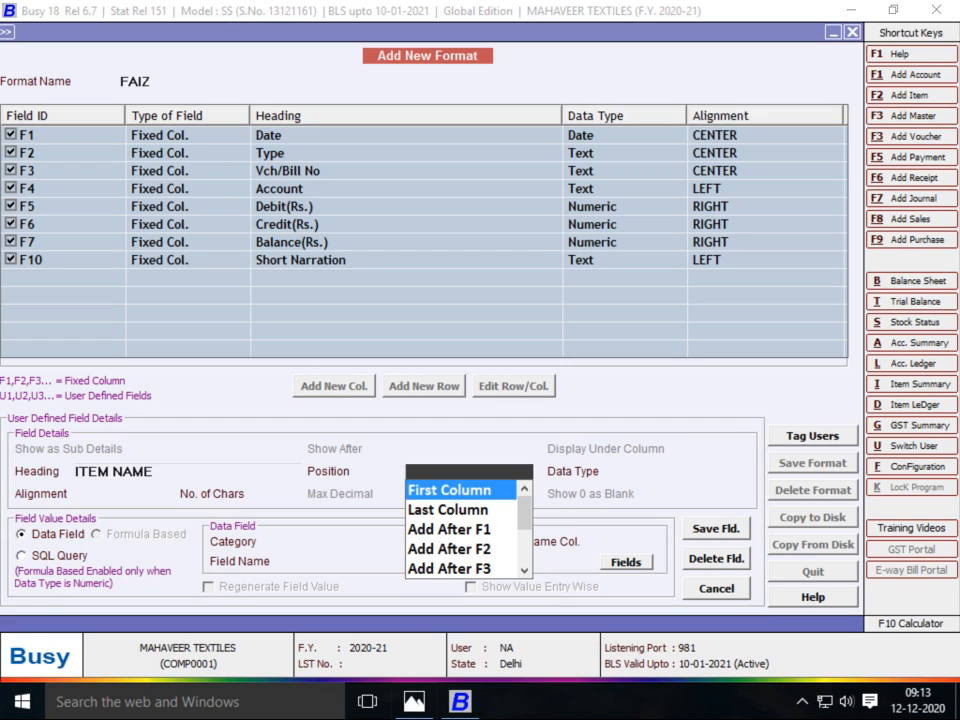
# - Try to place the ITEM NAME column after F3 with data type Text in the custom ledger format
pyautogui.press('Down')
pyautogui.press('Down')
pyautogui.press('Up')
pyautogui.press('Up')
pyautogui.press('Down')
pyautogui.press('Down')
pyautogui.press('Down')
pyautogui.press('Down')
pyautogui.press('Down')
pyautogui.press('Up')
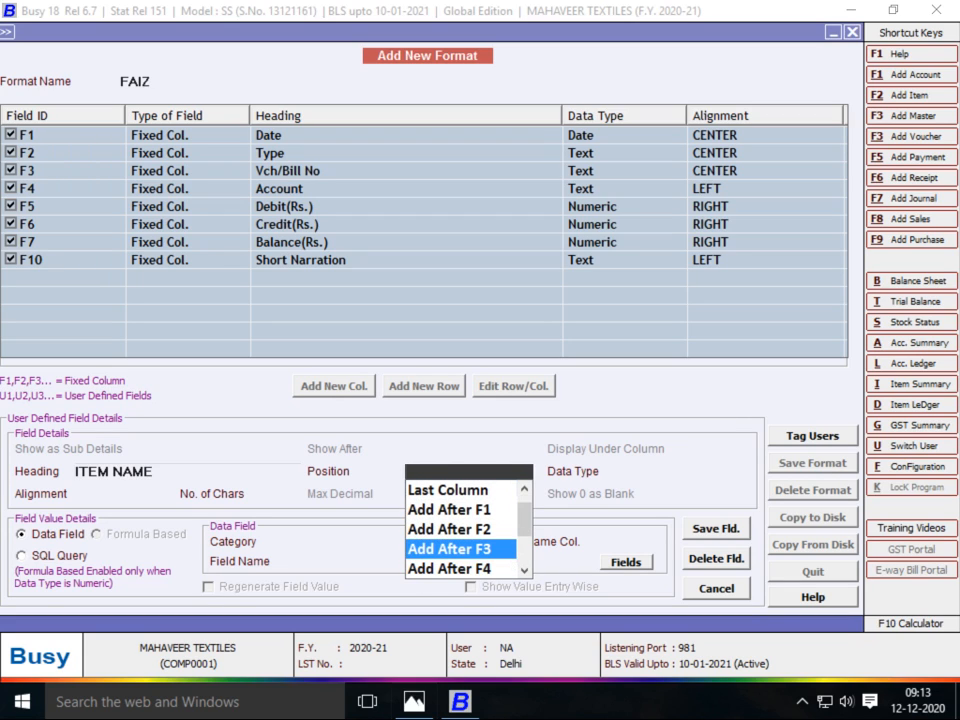
pyautogui.press('Return')
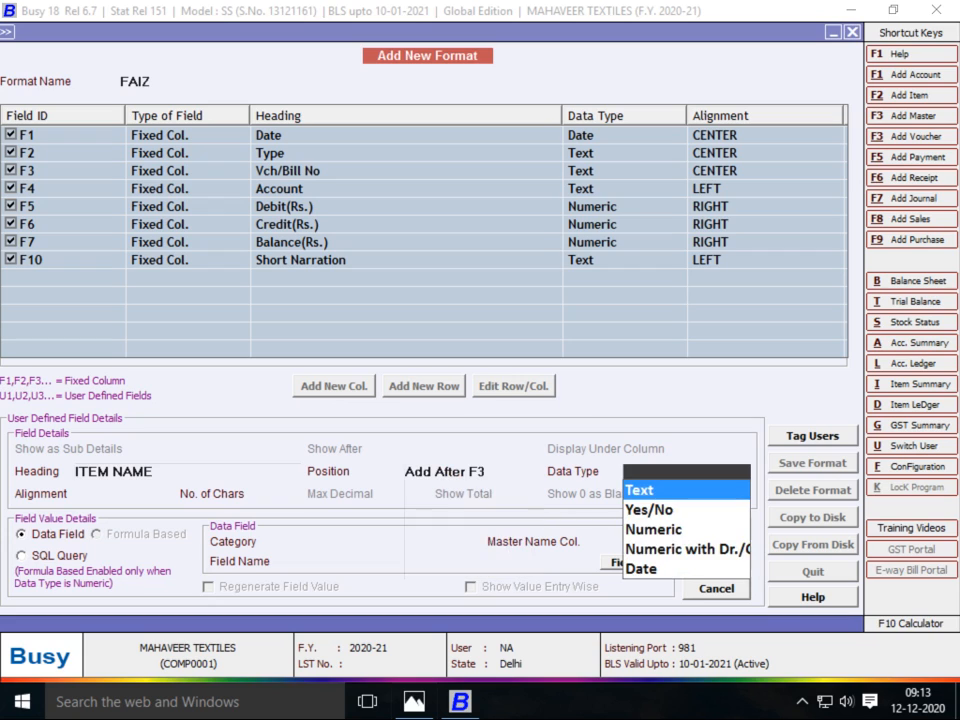
pyautogui.press('Return')
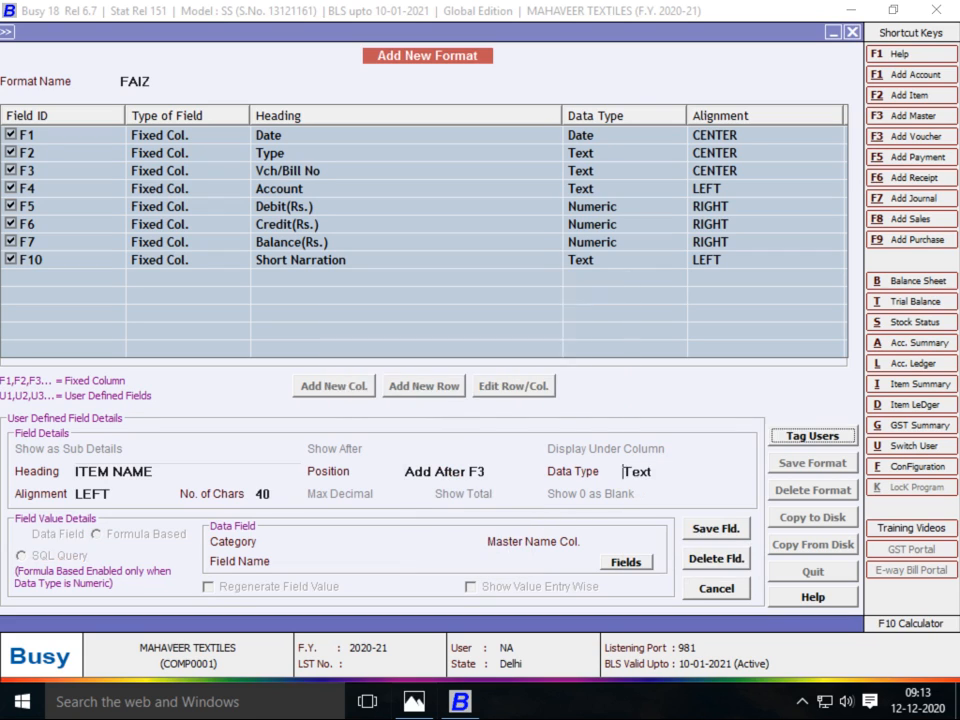
pyautogui.press('Escape')
pyautogui.press('Return')
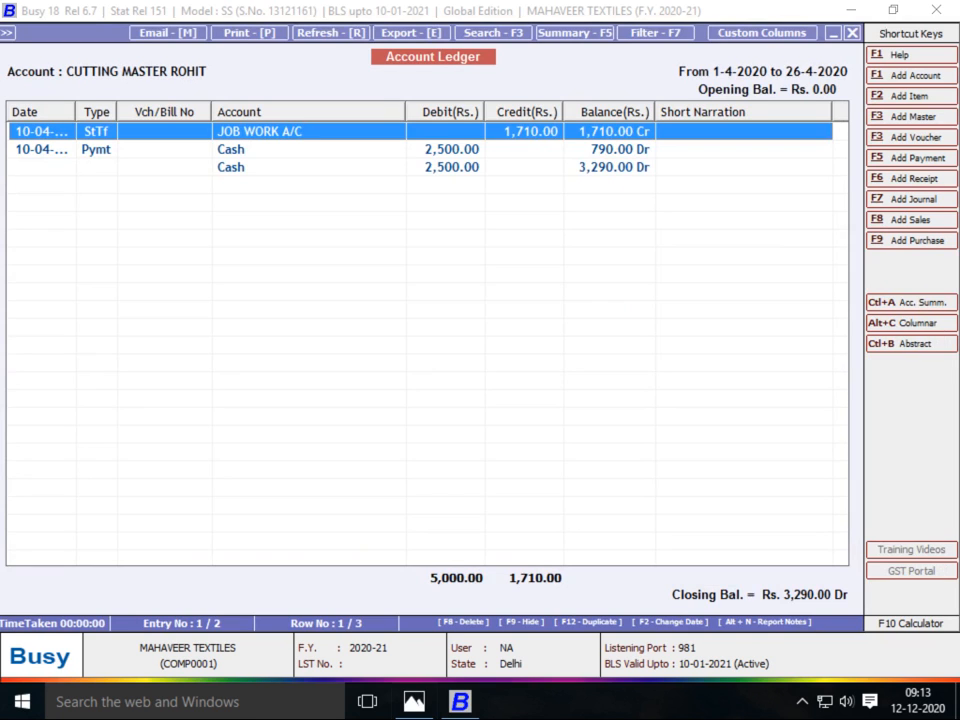
# - Consult the reference report layout, start a new custom column format for the account ledger and enter the format's name
pyautogui.hotkey('alt', 'Tab')
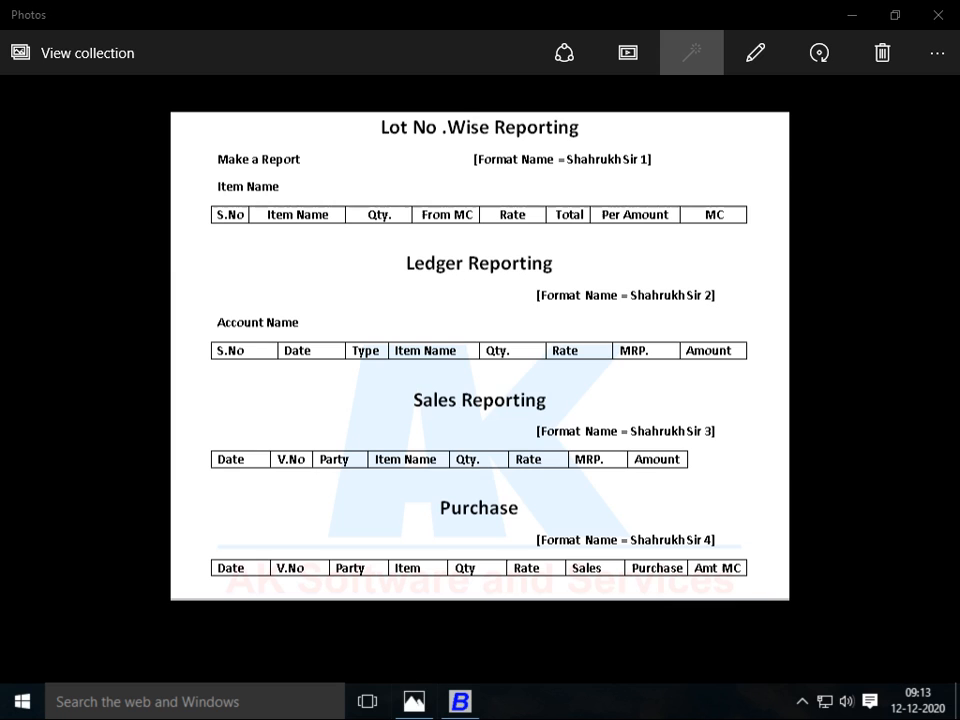
pyautogui.hotkey('alt', 'Tab')
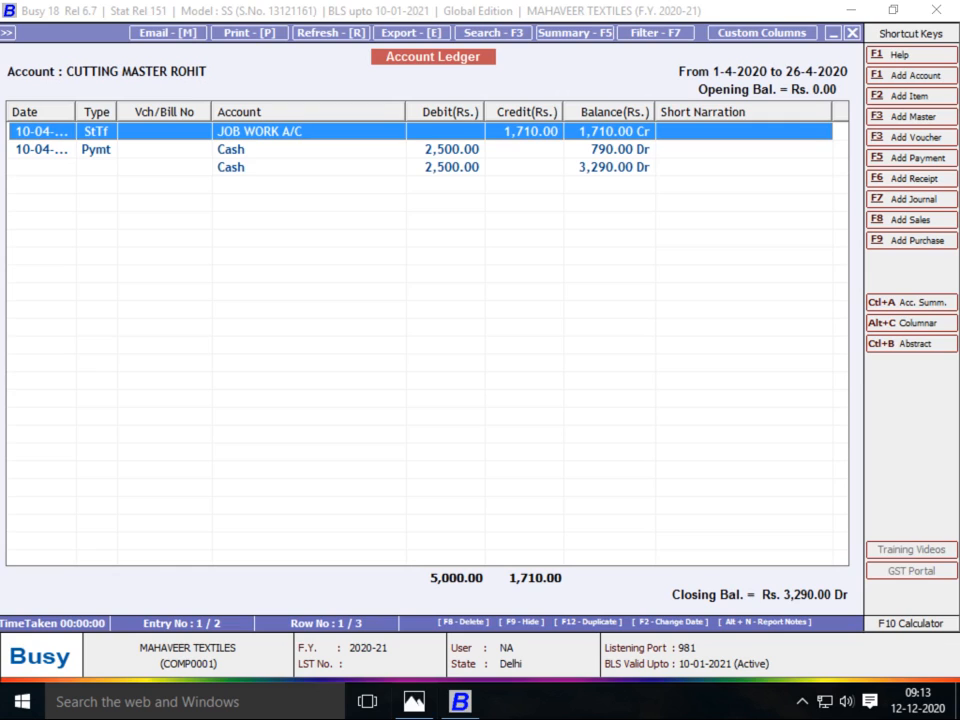
pyautogui.click(762, 33)
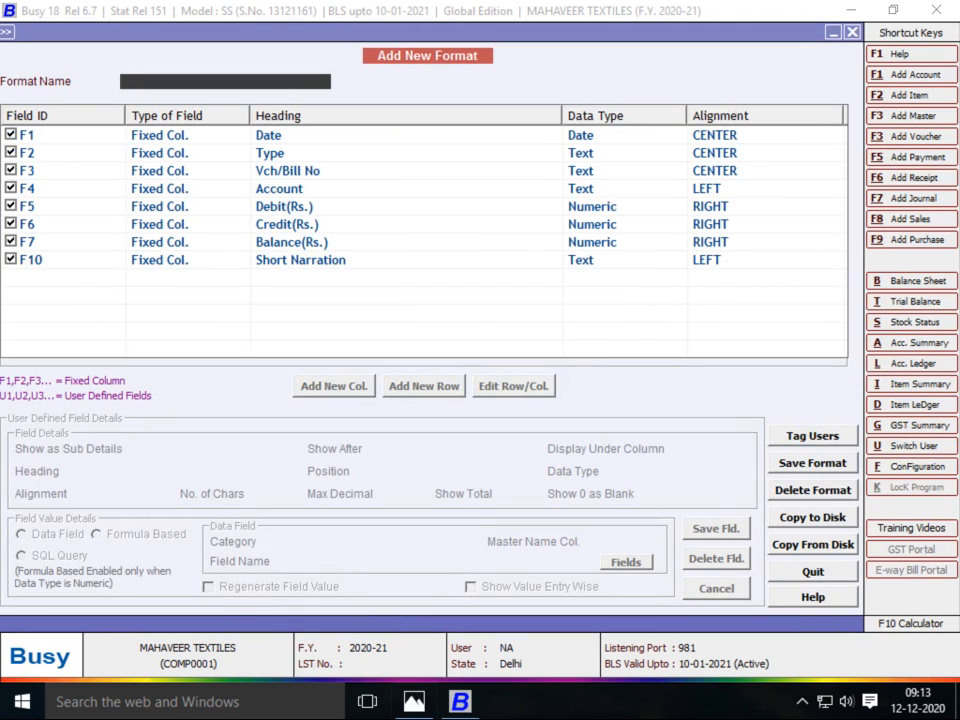
pyautogui.write('Du')
pyautogui.press('BackSpace')
pyautogui.press('BackSpace')
pyautogui.press('Escape')
pyautogui.click(225, 82)
pyautogui.write('FAIZ')
pyautogui.press('Return')
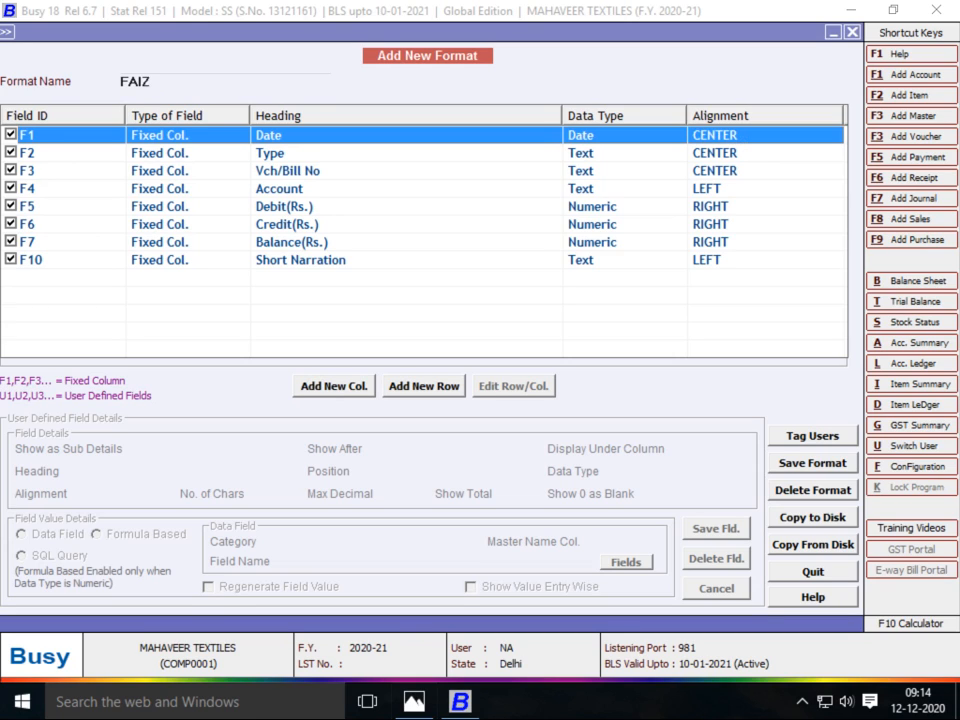
# - Begin a new column headed ITEM NAME in the ledger format and position it after F3
pyautogui.press('Return')
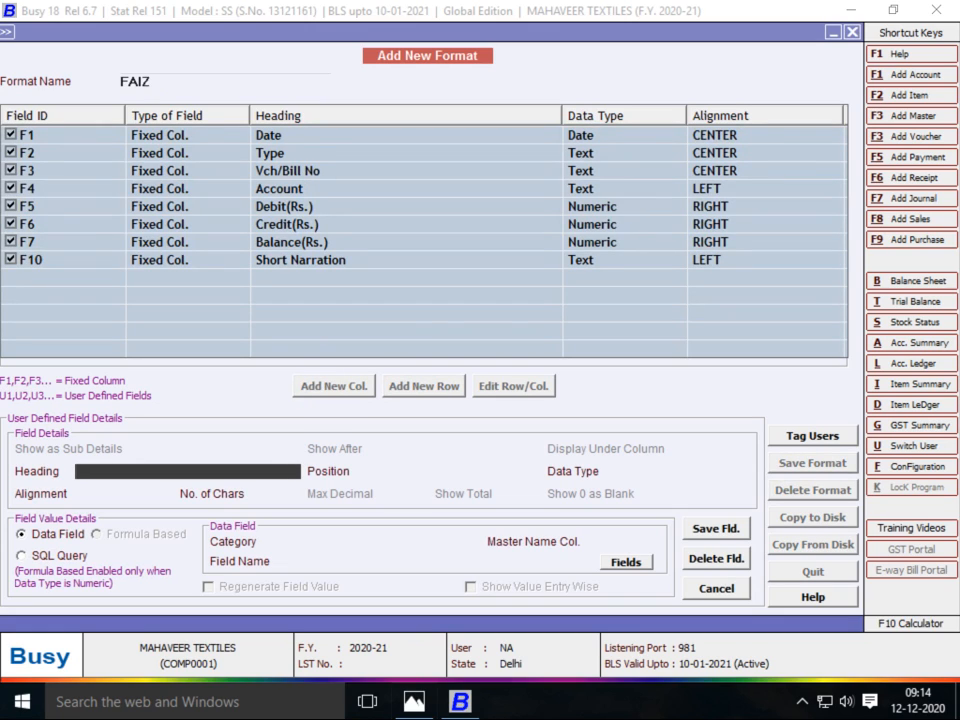
pyautogui.write('ITEM NAME')
pyautogui.press('Return')
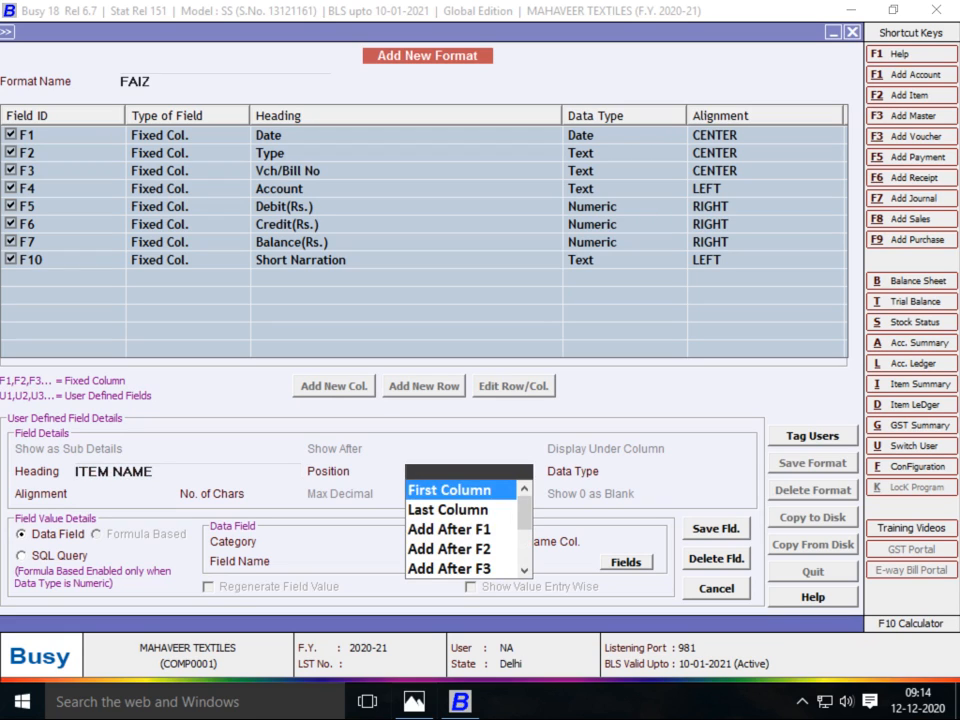
pyautogui.press('Down')
pyautogui.press('Down')
pyautogui.press('Down')
pyautogui.press('Down')
pyautogui.press('Return')
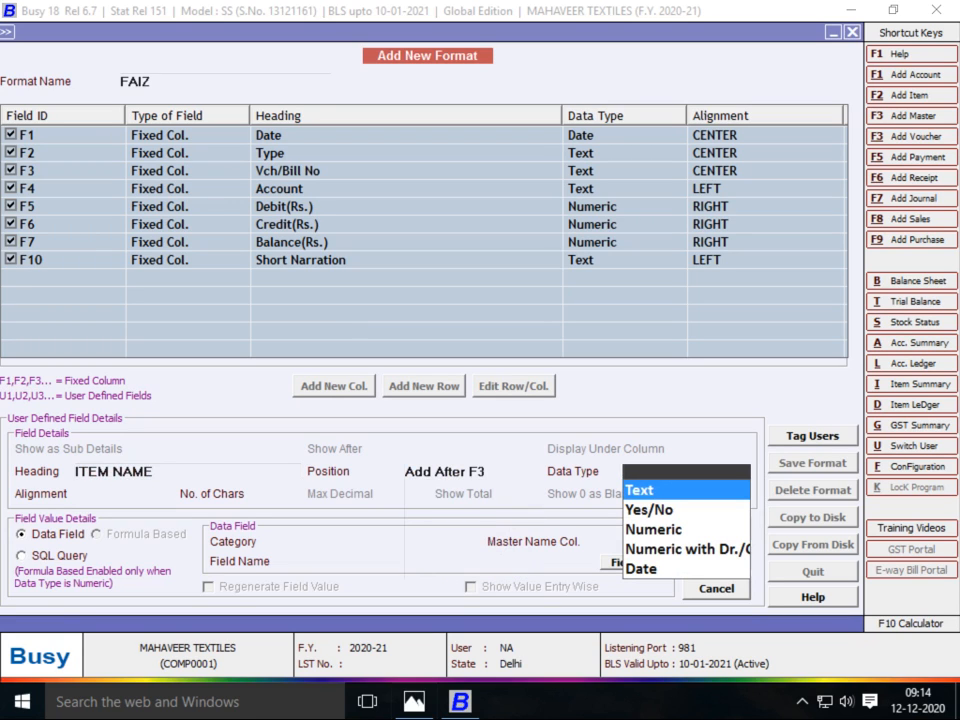
# - Give the ITEM NAME column data type Text and CENTER alignment, keeping 40 characters and a data field as its value source
pyautogui.press('Down')
pyautogui.press('Up')
pyautogui.press('Return')
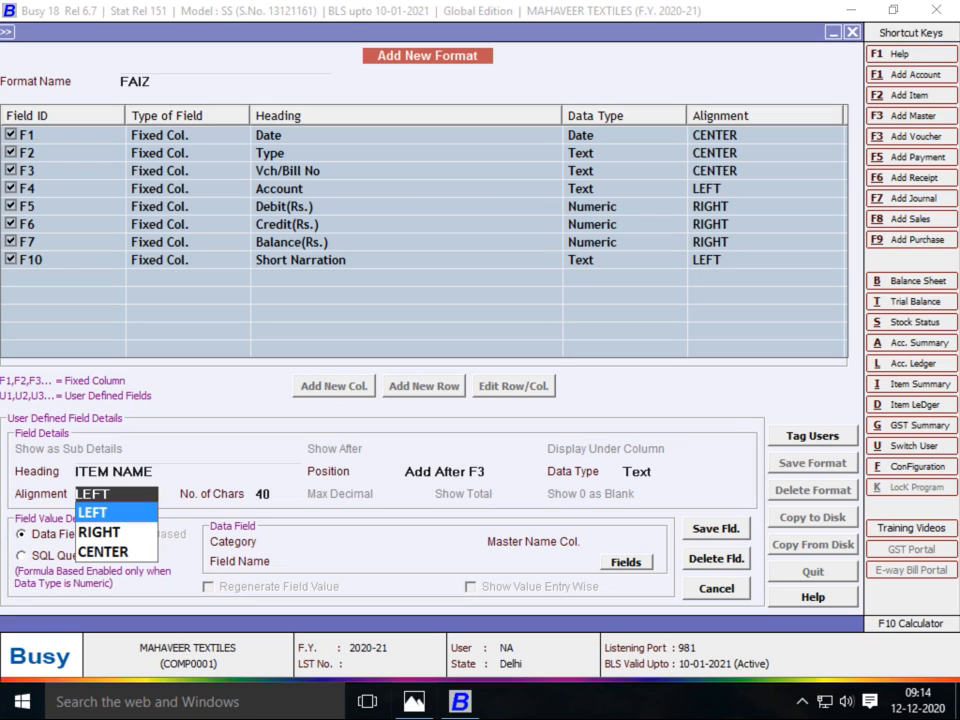
pyautogui.press('Down')
pyautogui.press('Down')
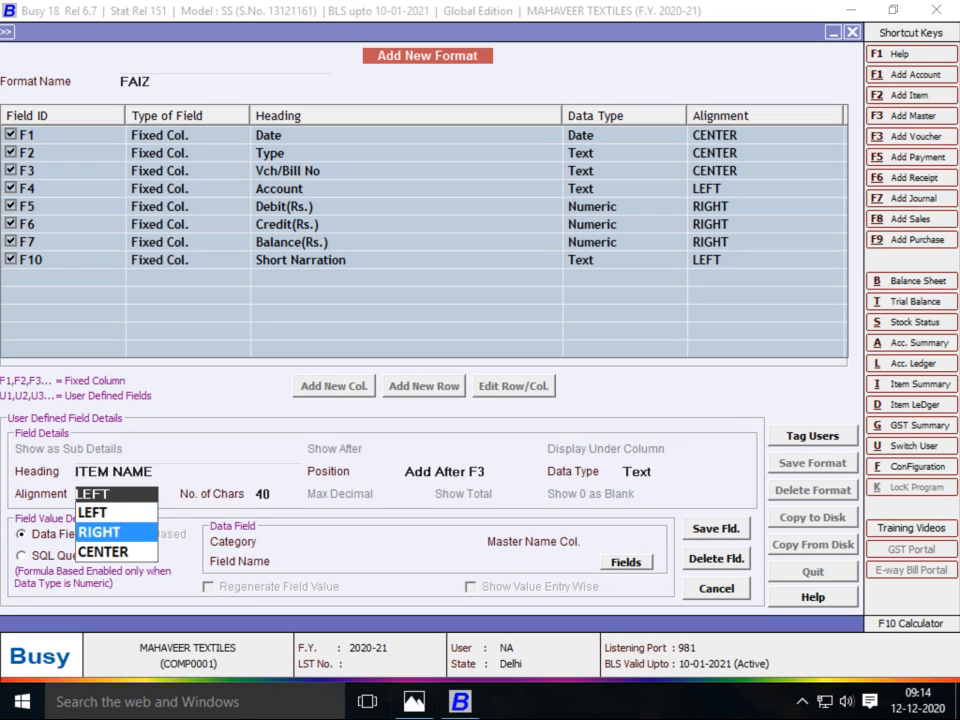
pyautogui.press('Return')
pyautogui.press('Return')
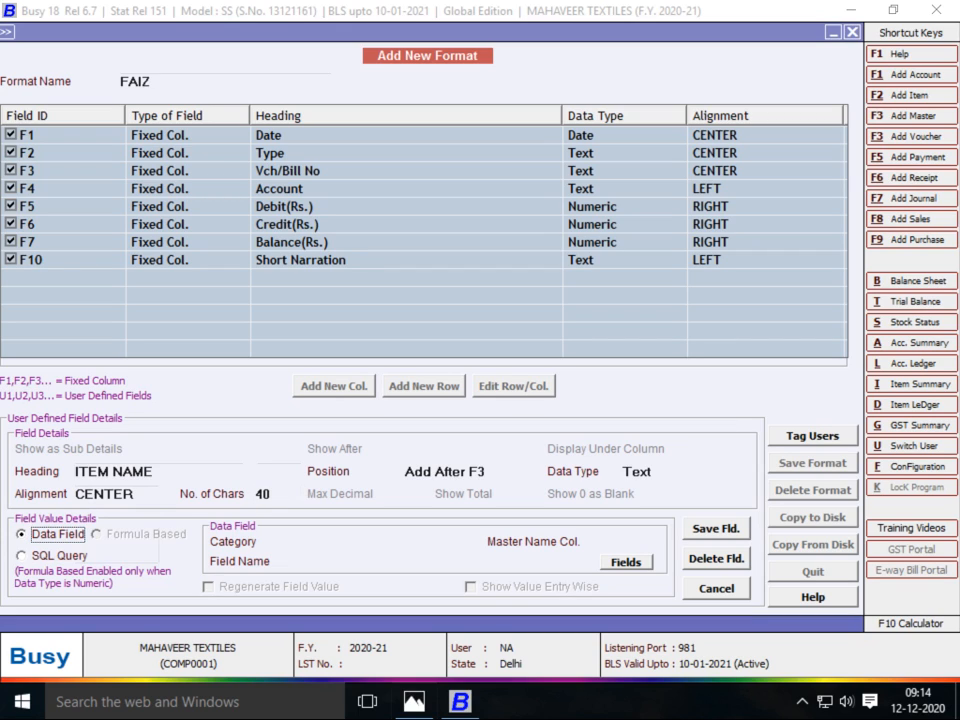
pyautogui.press('Down')
pyautogui.press('space')
pyautogui.press('Escape')
pyautogui.press('space')
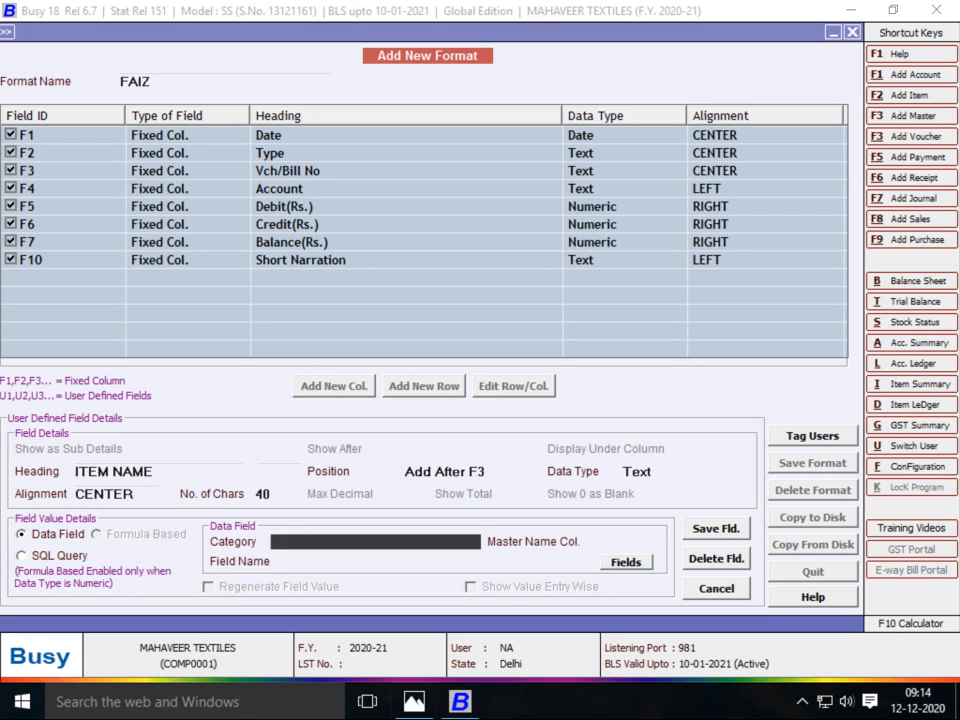
# - Set the ITEM NAME column's data field category to Item Master with F1 as the item name column
pyautogui.press('space')
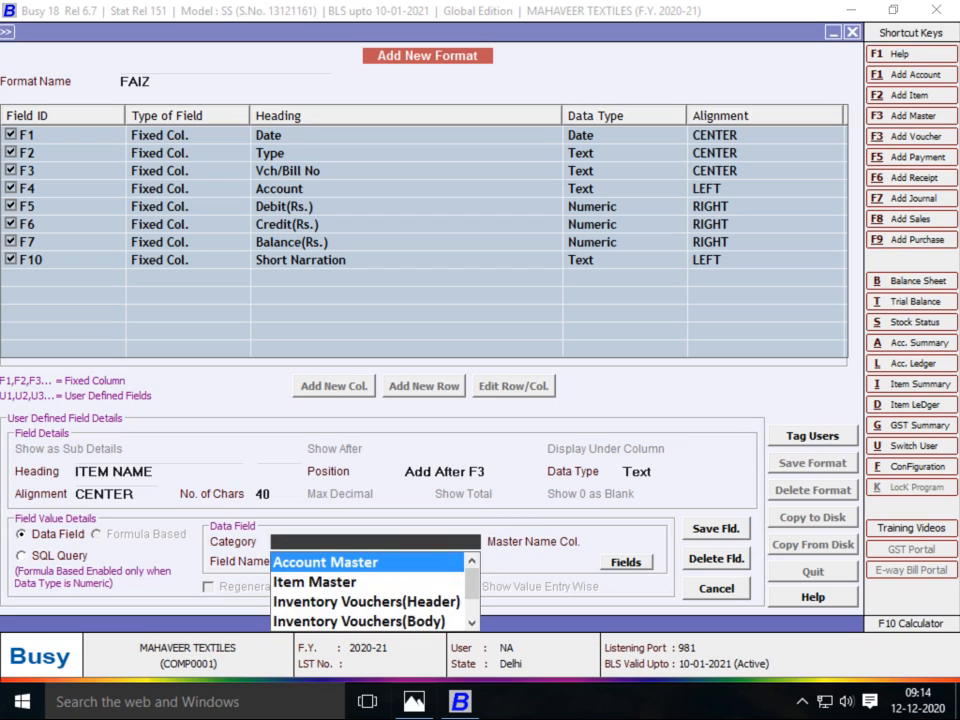
pyautogui.press('Down')
pyautogui.press('Down')
pyautogui.press('Up')
pyautogui.press('Up')
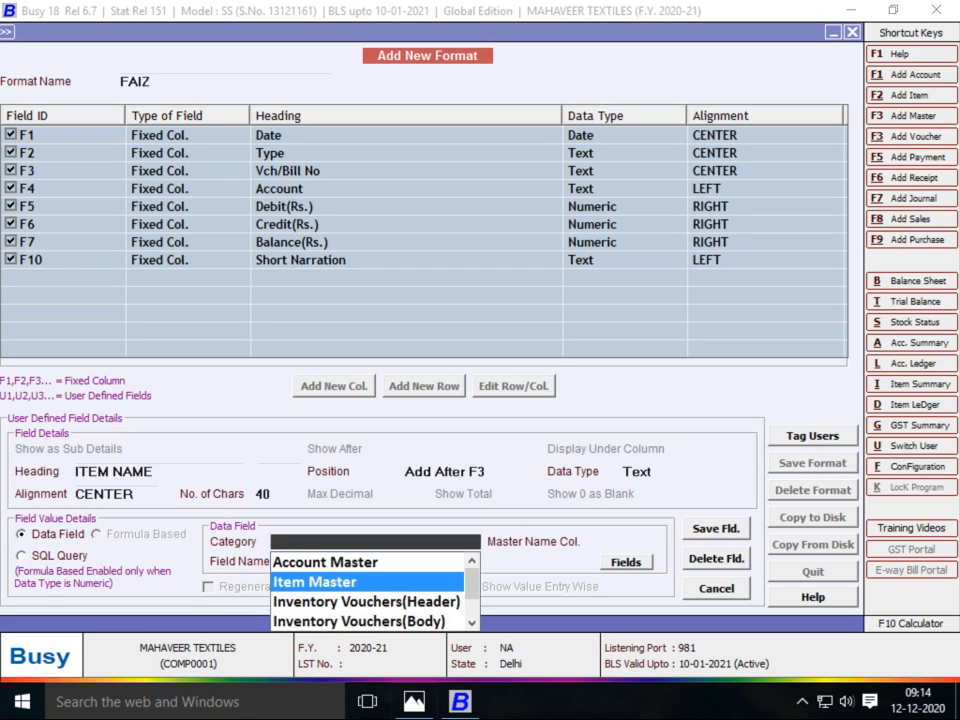
pyautogui.press('Down')
pyautogui.press('Down')
pyautogui.press('Up')
pyautogui.press('Return')
pyautogui.press('Return')
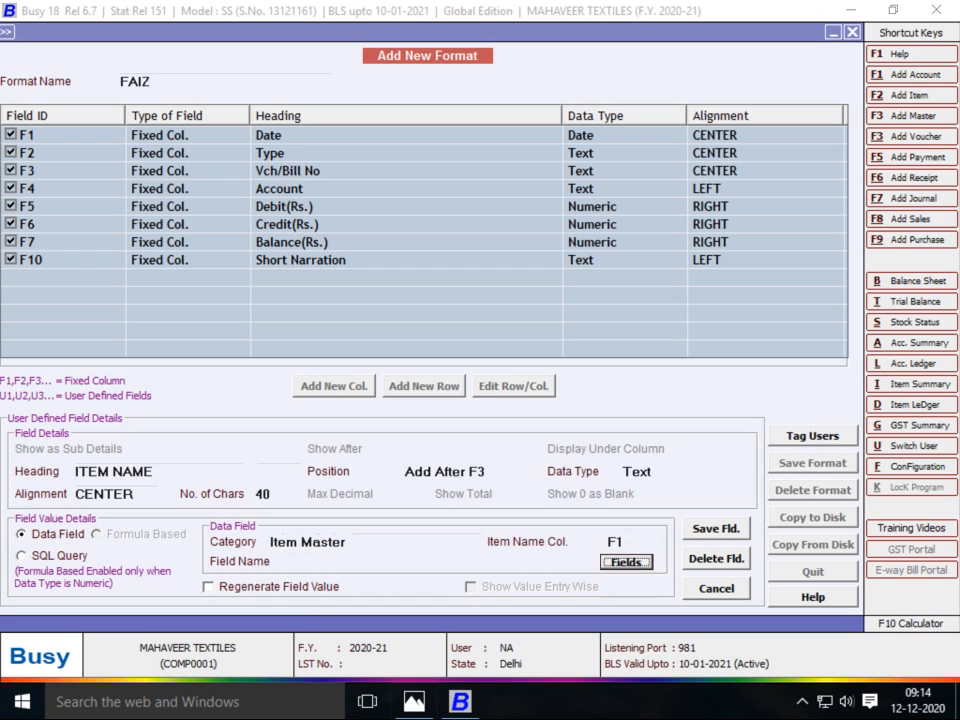
# - Assign the ITEM_NAME field from the ITEM group to the ITEM NAME column and save the column details
pyautogui.press('Return')
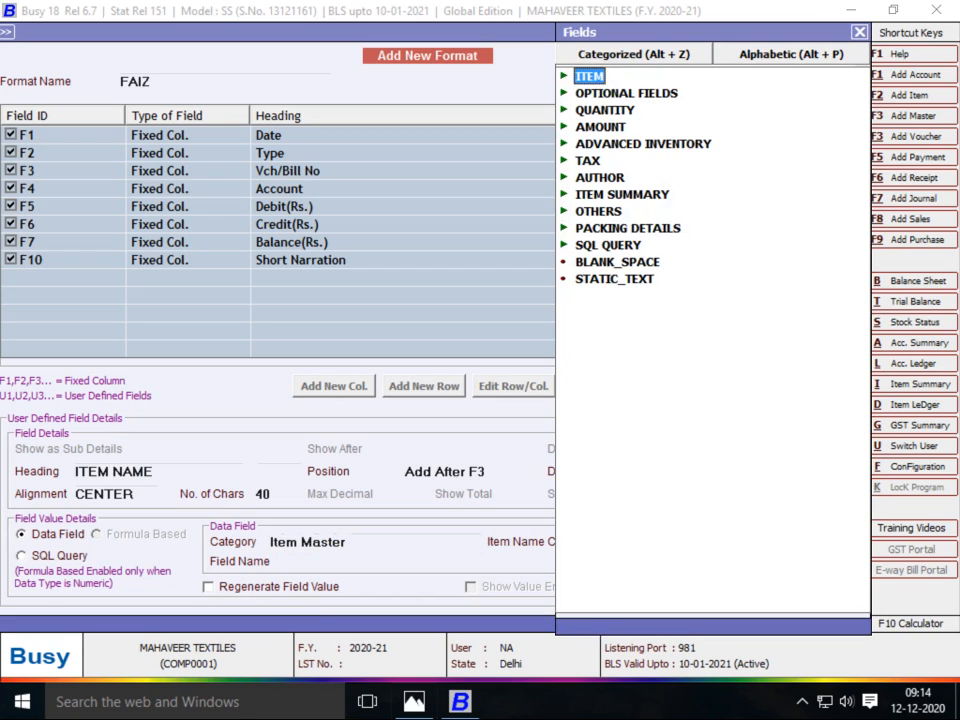
pyautogui.press('Down')
pyautogui.press('Up')
pyautogui.press('Return')
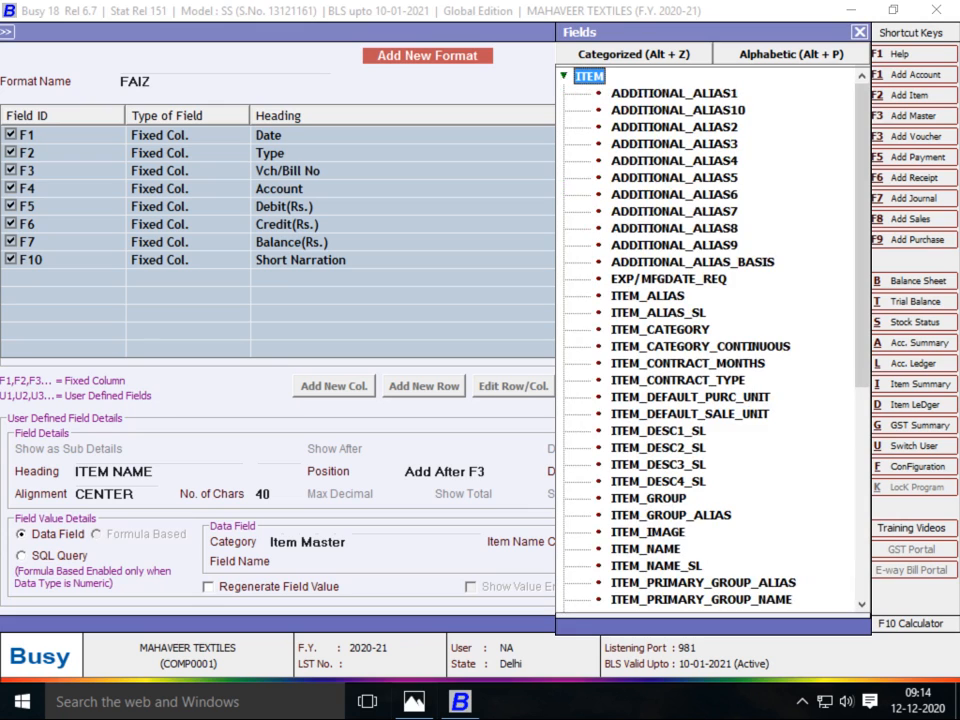
pyautogui.press('Down')
pyautogui.press('Down')
pyautogui.press('Down')
pyautogui.press('Down')
pyautogui.press('Down')
pyautogui.press('Down')
pyautogui.press('Down')
pyautogui.press('Down')
pyautogui.press('Down')
pyautogui.press('Down')
pyautogui.press('Down')
pyautogui.press('Down')
pyautogui.press('Down')
pyautogui.press('Down')
pyautogui.press('Down')
pyautogui.press('Down')
pyautogui.press('Down')
pyautogui.press('Down')
pyautogui.press('Down')
pyautogui.press('Down')
pyautogui.press('Down')
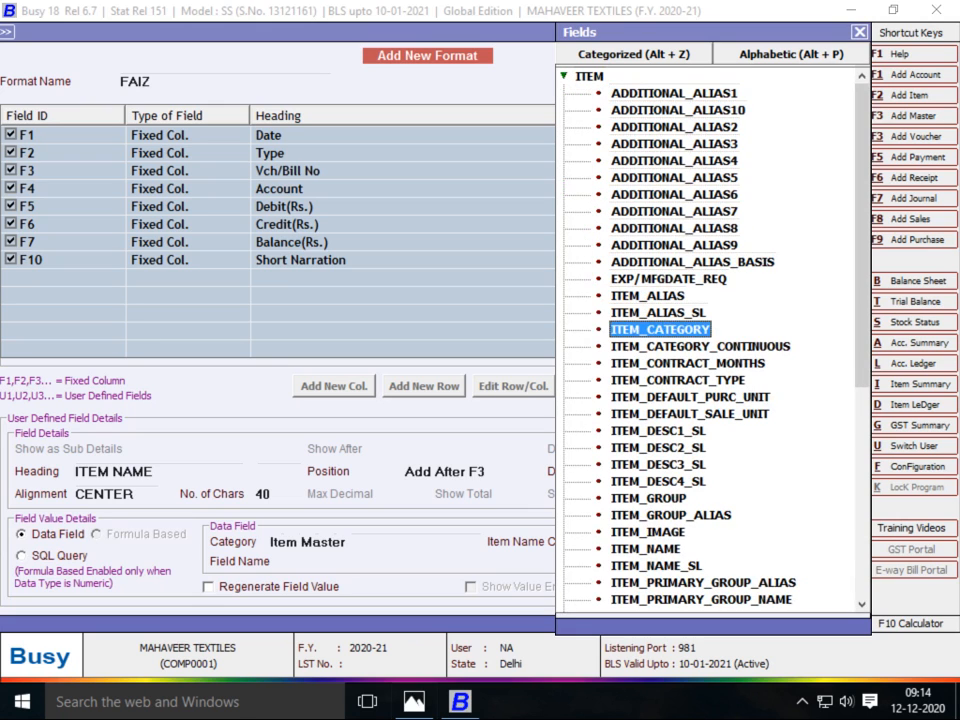
pyautogui.press('Down')
pyautogui.press('Down')
pyautogui.press('Down')
pyautogui.press('Down')
pyautogui.press('Down')
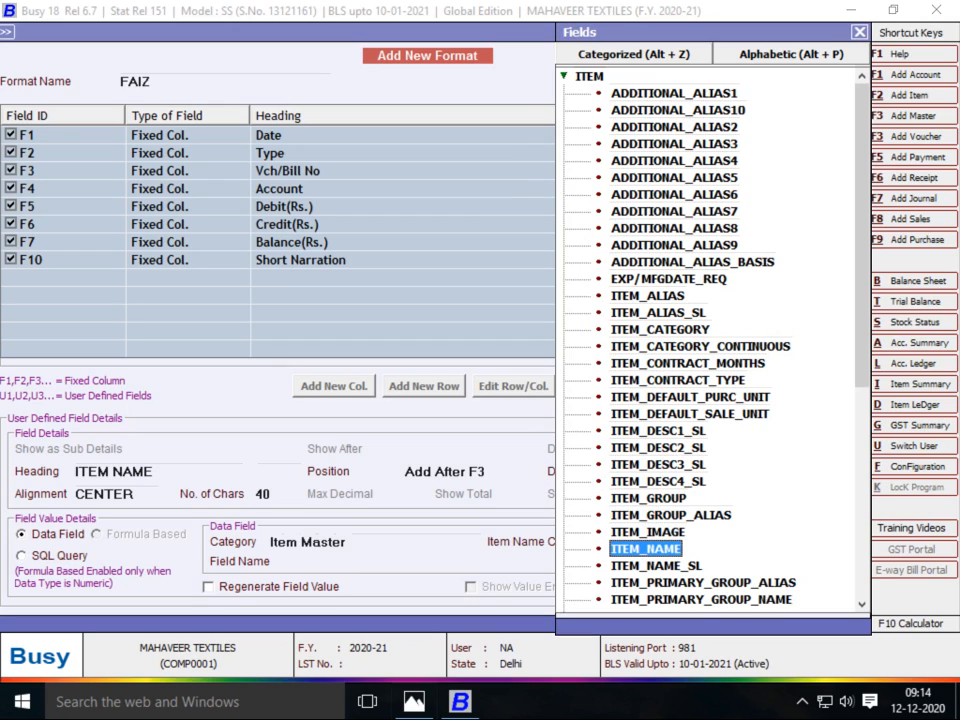
pyautogui.press('Return')
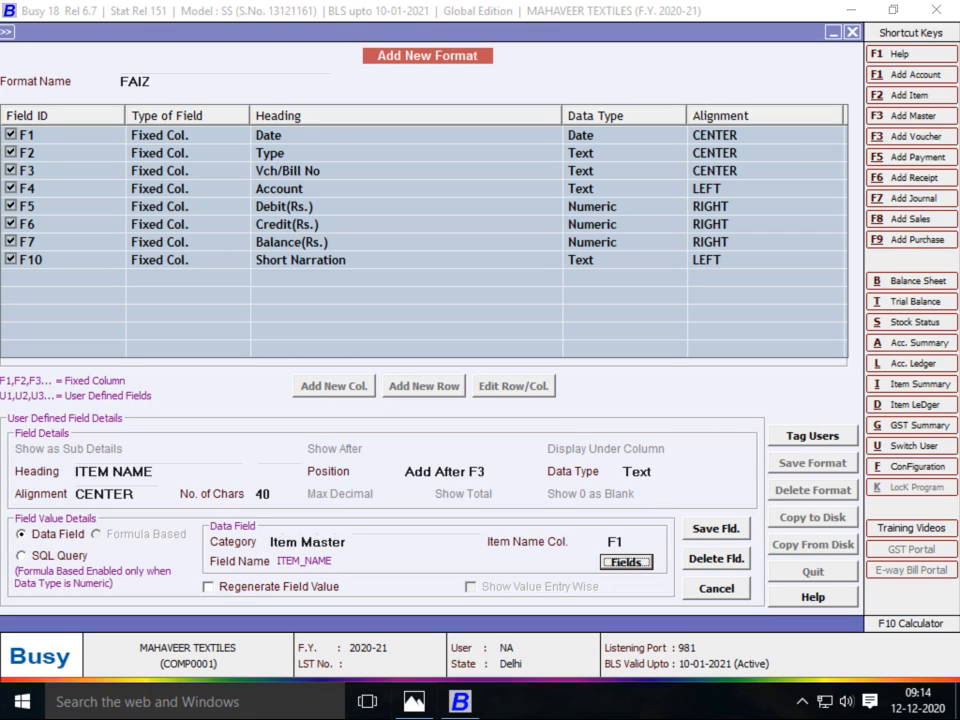
pyautogui.press('F2')
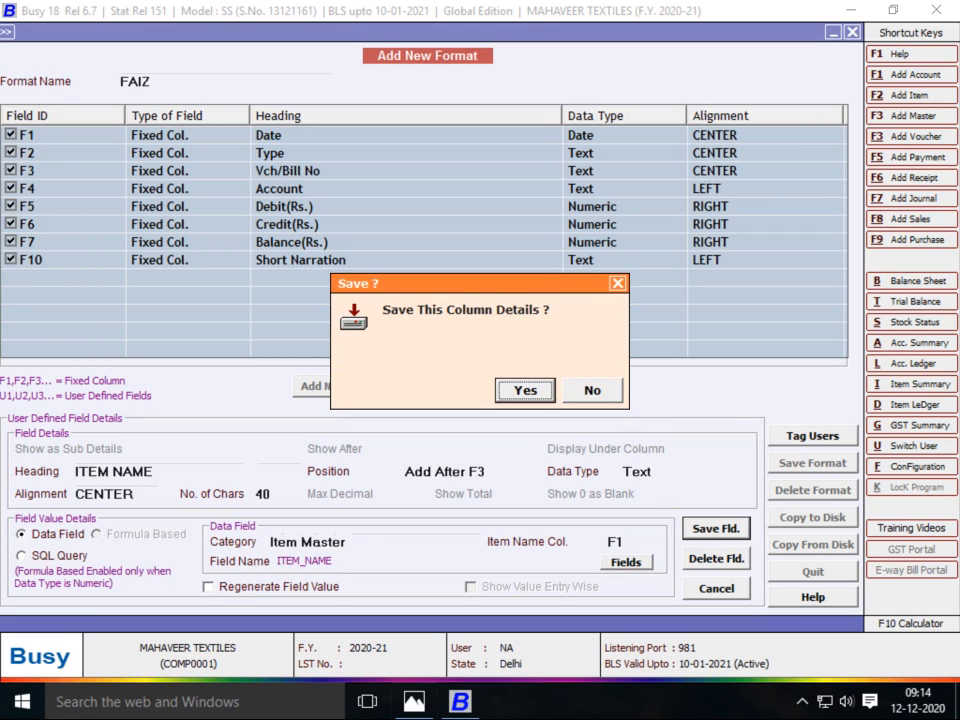
pyautogui.press('Return')
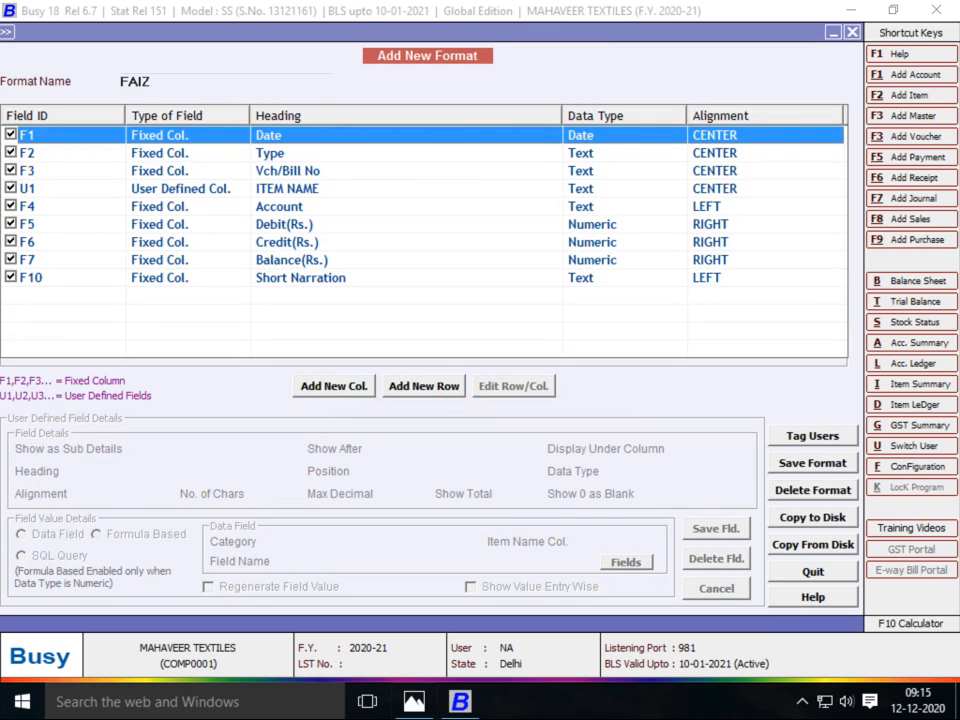
# - Begin another new column, check the reference layout for its heading, name it QTY and position it after U1
pyautogui.press('Tab')
pyautogui.press('Return')
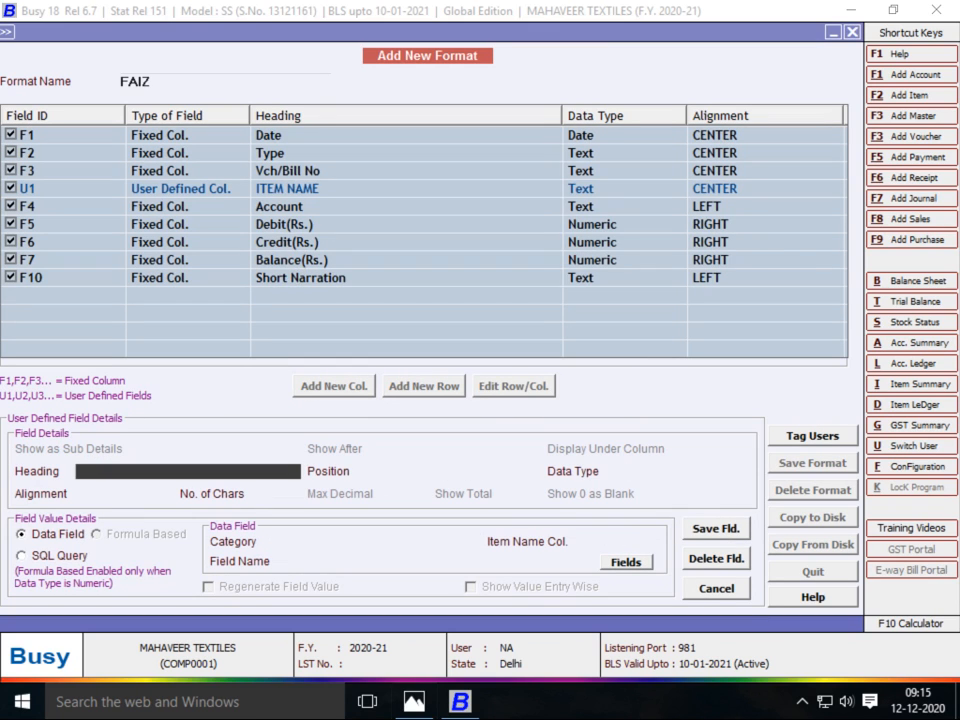
pyautogui.hotkey('alt', 'Tab')
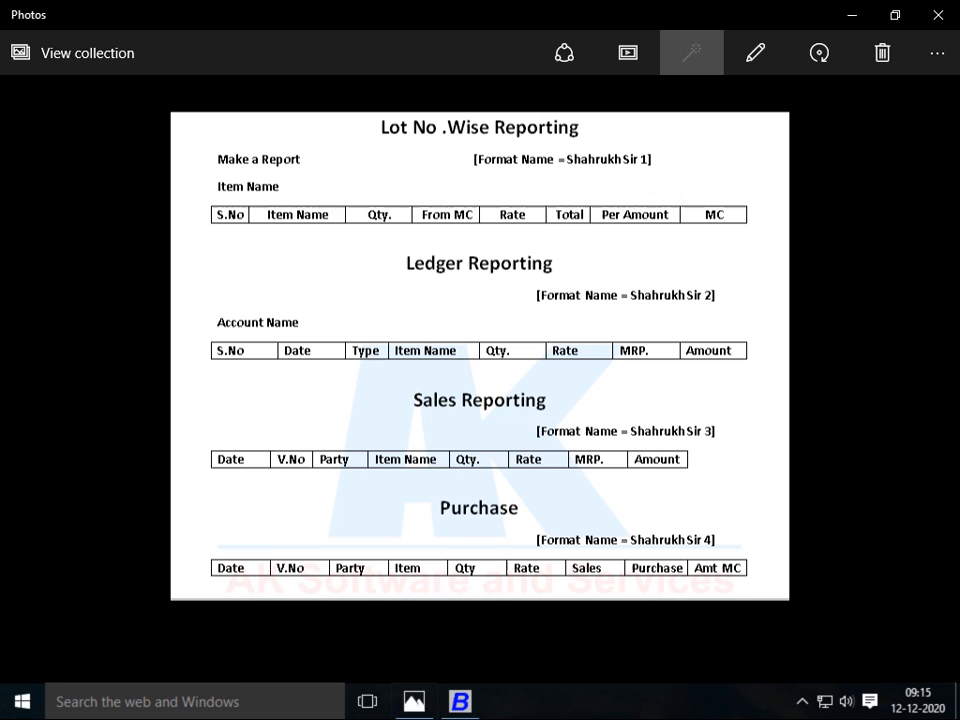
pyautogui.hotkey('alt', 'Tab')
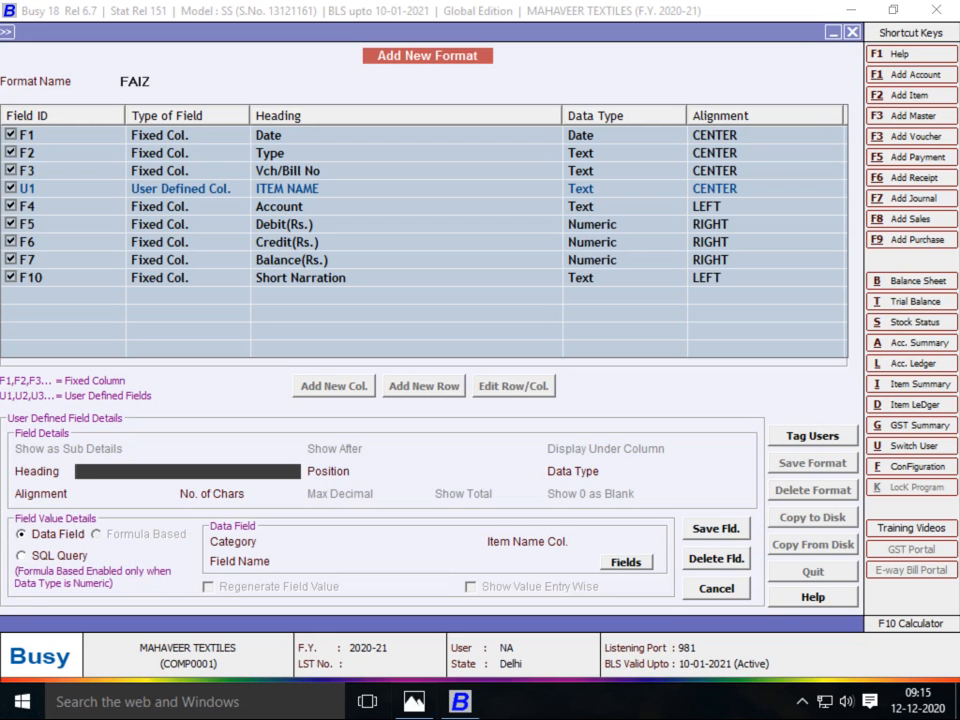
pyautogui.write('QTY')
pyautogui.press('Return')
pyautogui.press('Down')
pyautogui.press('Down')
pyautogui.press('Down')
pyautogui.press('Down')
pyautogui.press('Down')
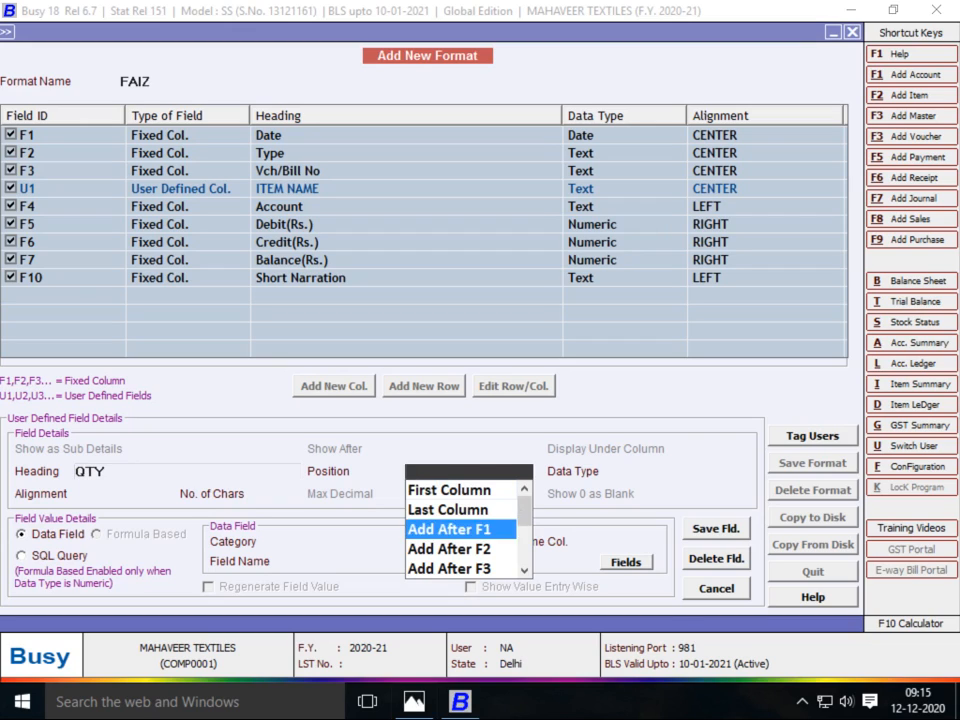
pyautogui.press('Down')
pyautogui.press('Down')
pyautogui.press('Down')
pyautogui.press('Down')
pyautogui.press('Down')
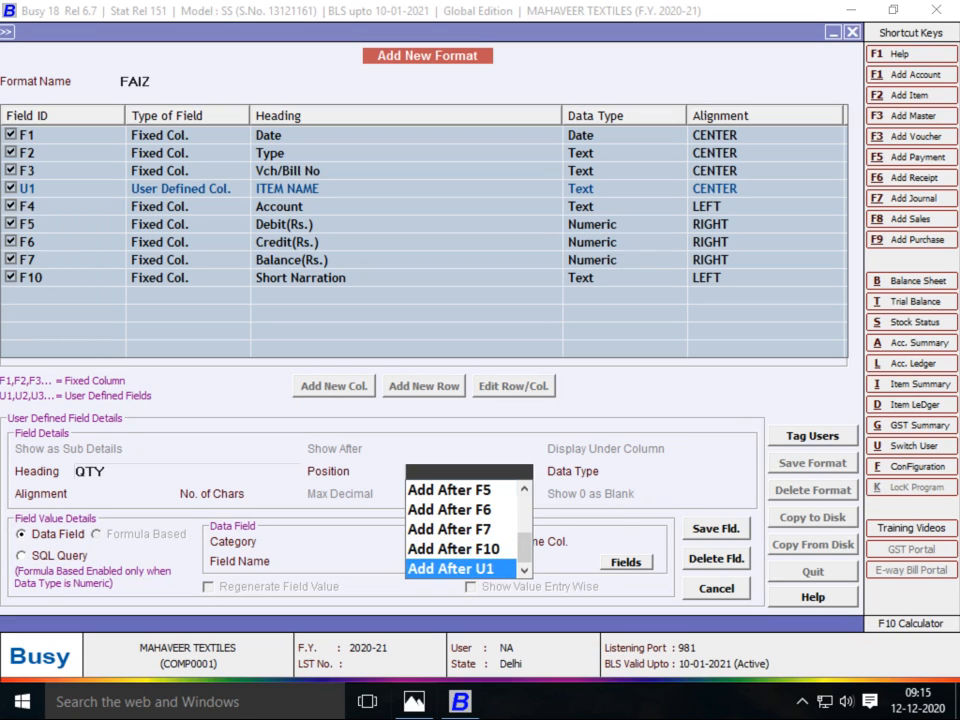
pyautogui.press('Return')
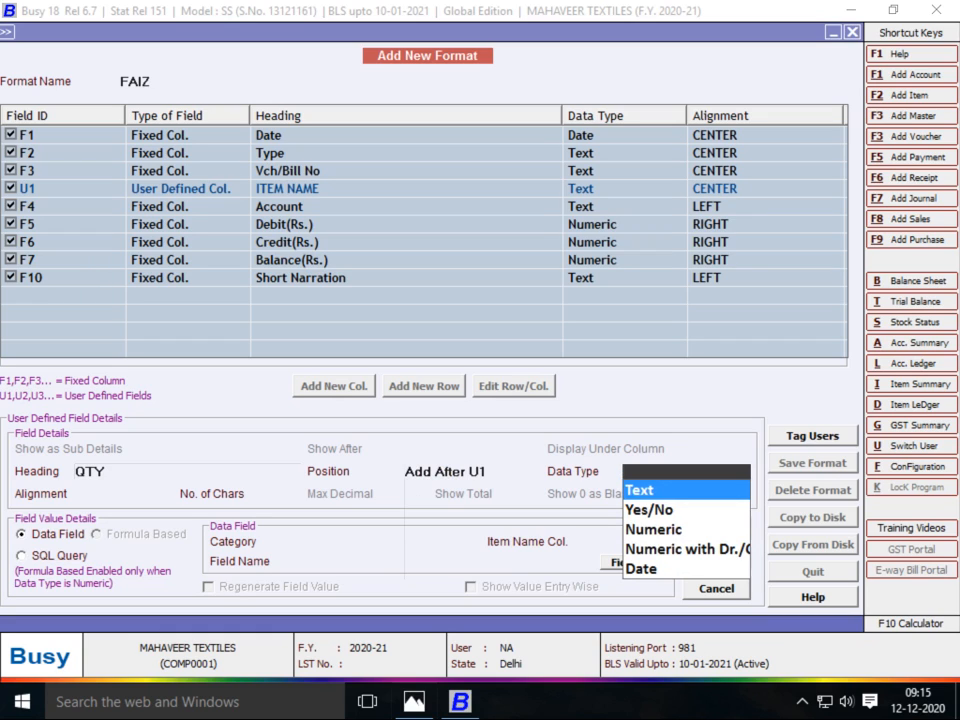
# - Give the QTY column data type Text and CENTER alignment, keeping 40 characters and a data field as its value source
pyautogui.press('Return')
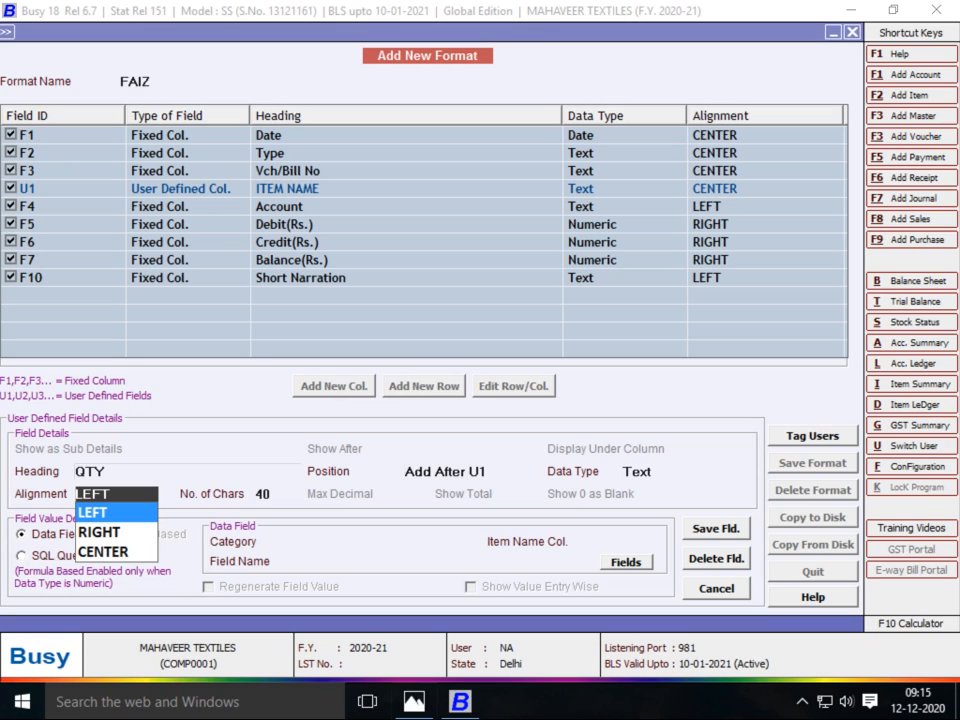
pyautogui.press('Down')
pyautogui.press('Down')
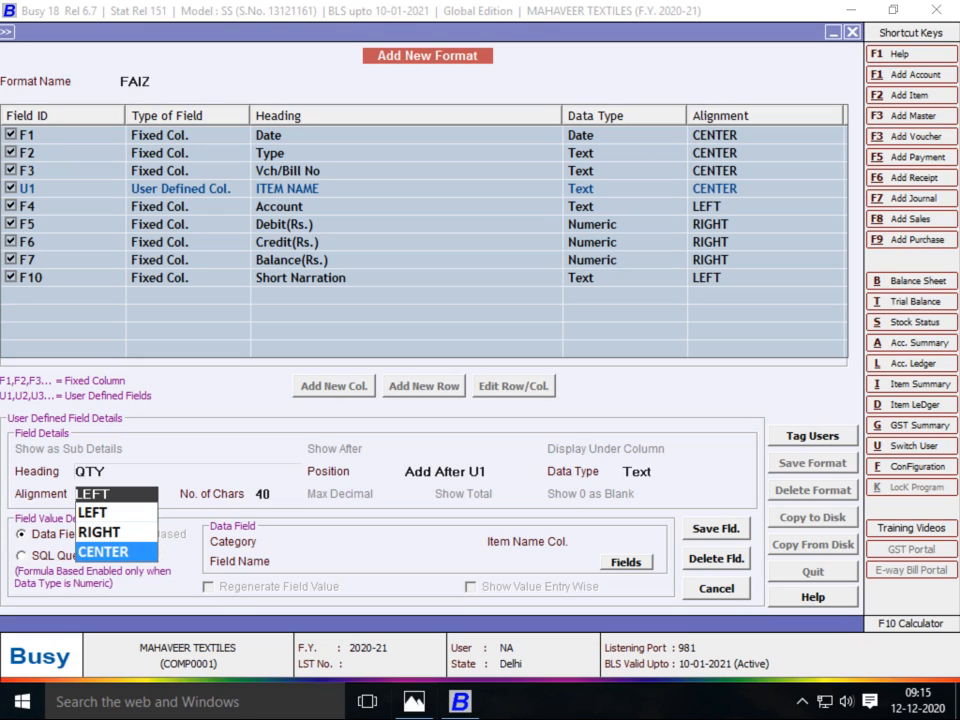
pyautogui.press('Return')
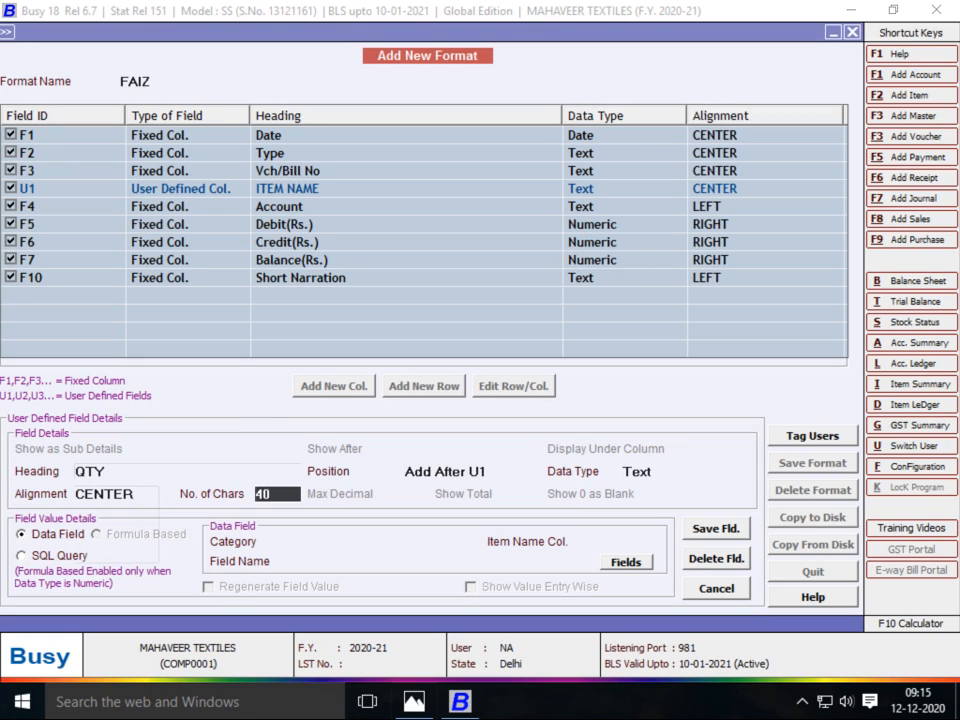
pyautogui.press('Return')
pyautogui.press('Return')
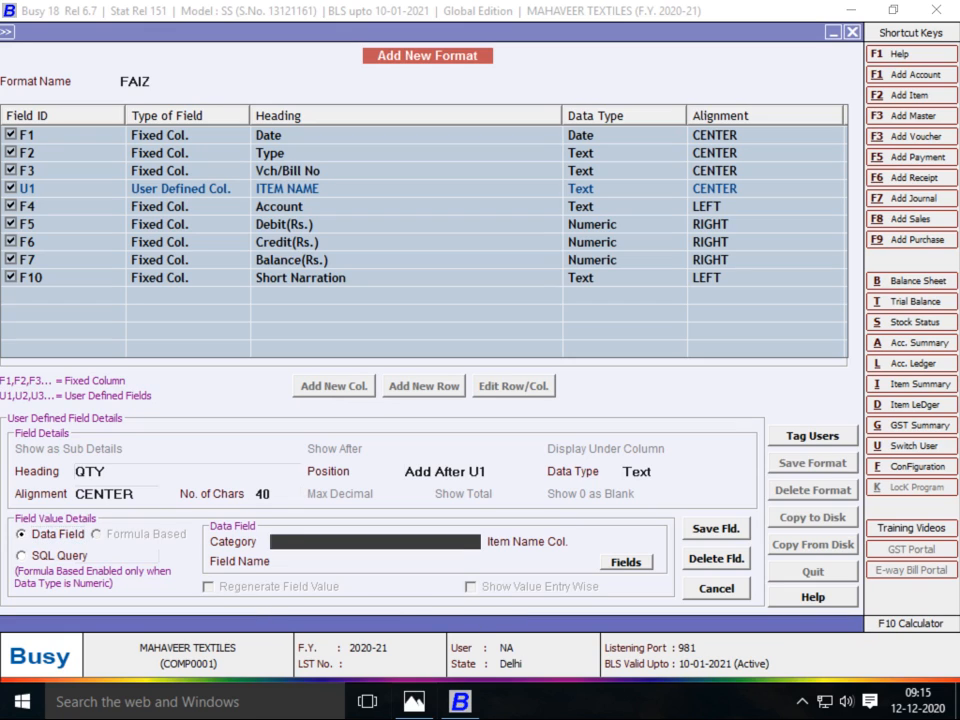
# - Set the QTY column's data field category to Item Master with U1 as the item name column
pyautogui.press('Down')
pyautogui.press('Down')
pyautogui.press('Down')
pyautogui.press('Up')
pyautogui.press('Up')
pyautogui.press('Return')
pyautogui.press('Down')
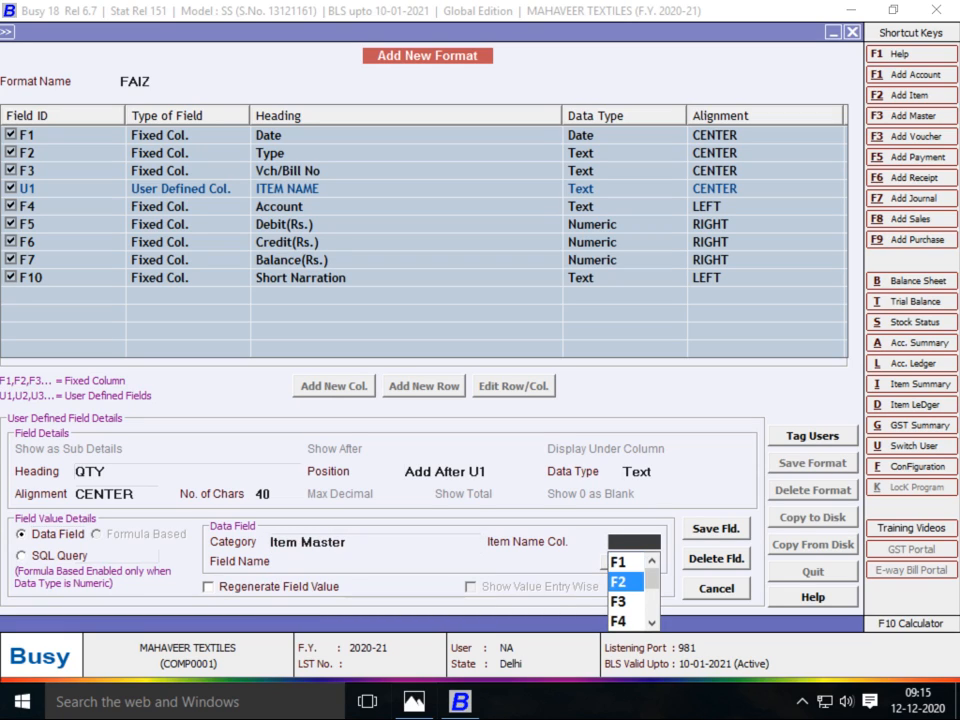
pyautogui.press('Up')
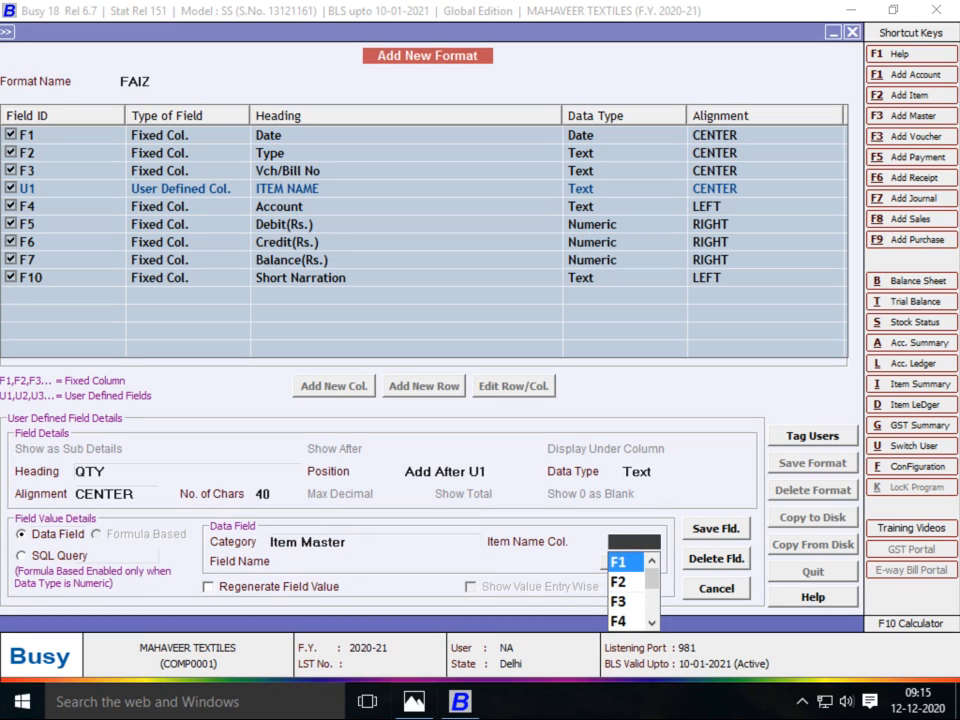
pyautogui.press('Down')
pyautogui.press('Down')
pyautogui.press('Up')
pyautogui.press('Up')
pyautogui.press('Down')
pyautogui.press('Down')
pyautogui.press('Up')
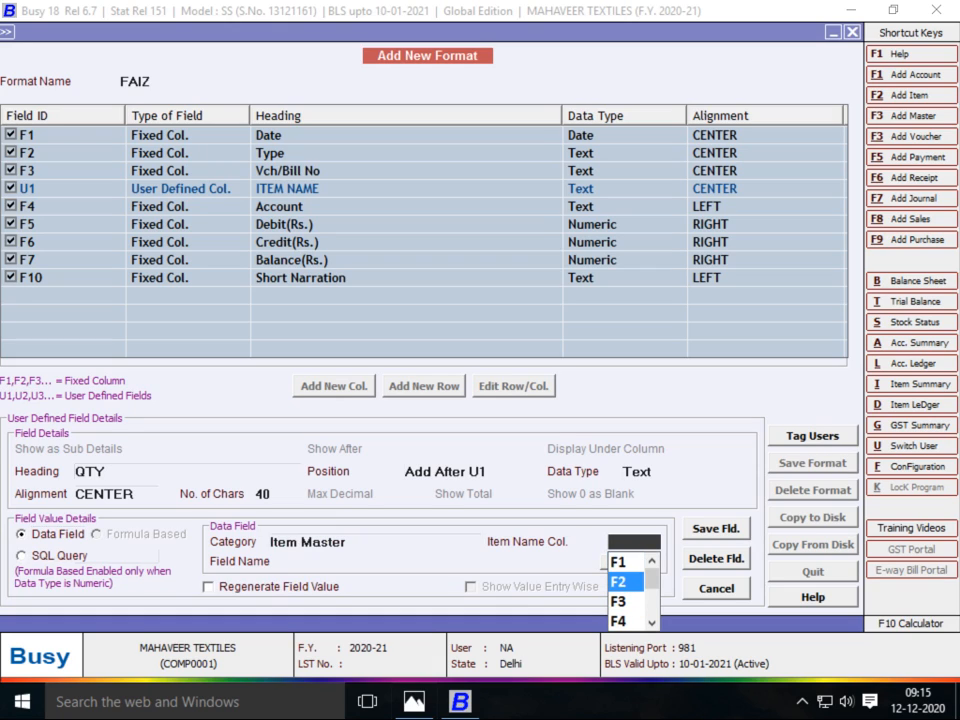
pyautogui.press('Down')
pyautogui.press('Down')
pyautogui.press('Down')
pyautogui.press('Down')
pyautogui.press('Down')
pyautogui.press('Down')
pyautogui.press('Down')
pyautogui.press('Return')
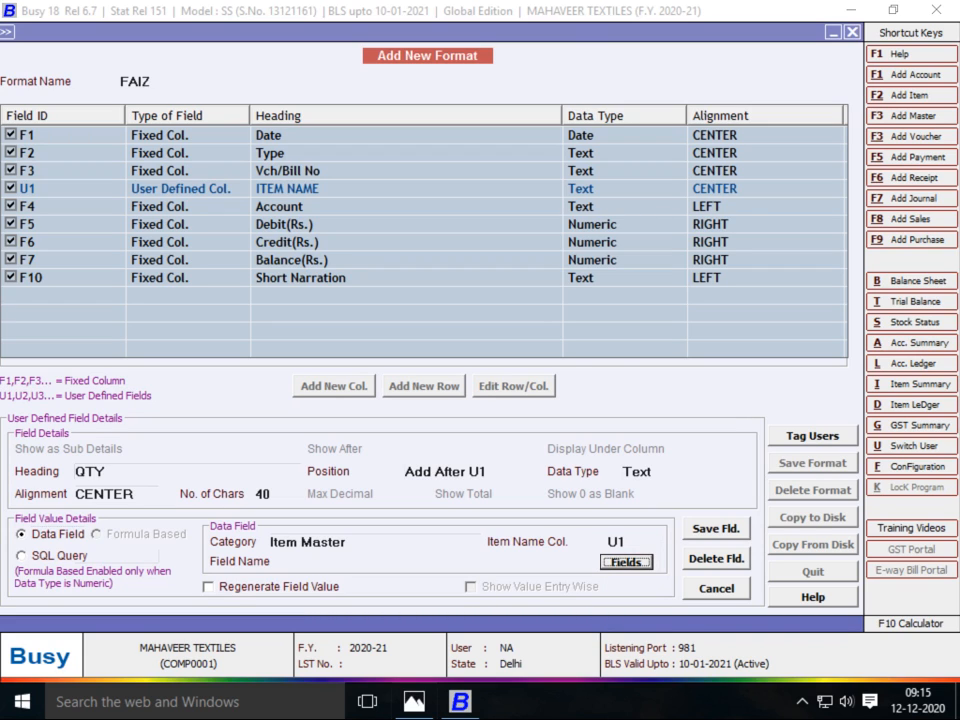
# - Look through the QUANTITY group of the Item Master fields for one suited to the QTY column, and leave the field list
pyautogui.press('Return')
pyautogui.press('Down')
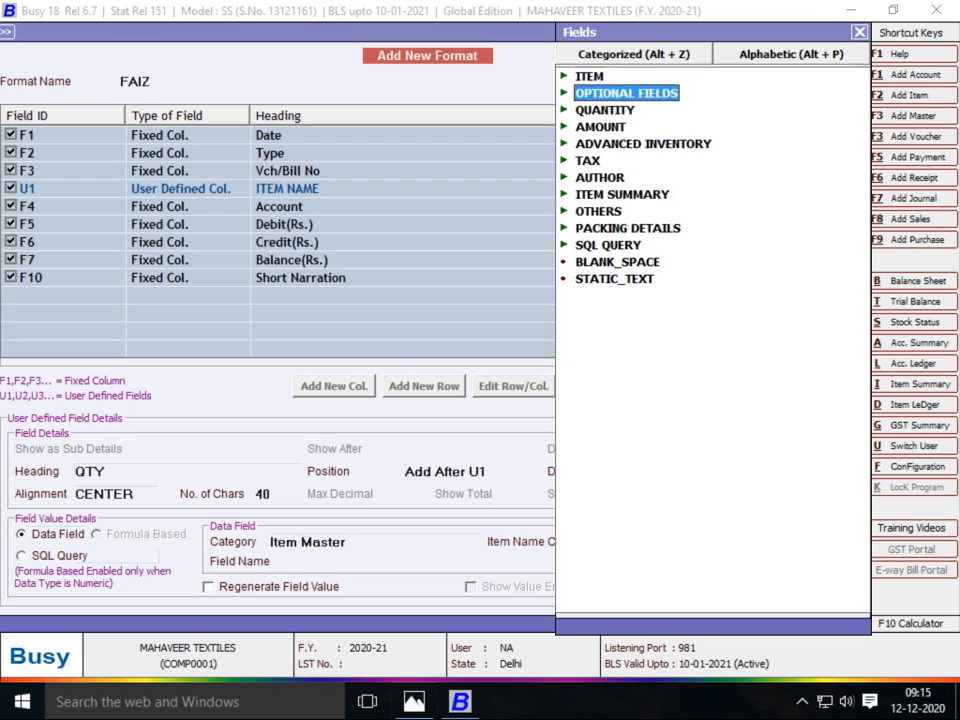
pyautogui.press('Down')
pyautogui.press('Right')
pyautogui.press('Down')
pyautogui.press('Down')
pyautogui.press('Down')
pyautogui.press('Down')
pyautogui.press('Down')
pyautogui.press('Down')
pyautogui.press('Down')
pyautogui.press('Down')
pyautogui.press('Down')
pyautogui.press('Down')
pyautogui.press('Down')
pyautogui.press('Down')
pyautogui.press('Down')
pyautogui.press('Down')
pyautogui.press('Down')
pyautogui.press('Down')
pyautogui.press('Down')
pyautogui.press('Down')
pyautogui.press('Down')
pyautogui.press('Down')
pyautogui.press('Down')
pyautogui.press('Down')
pyautogui.press('Down')
pyautogui.press('Down')
pyautogui.press('Down')
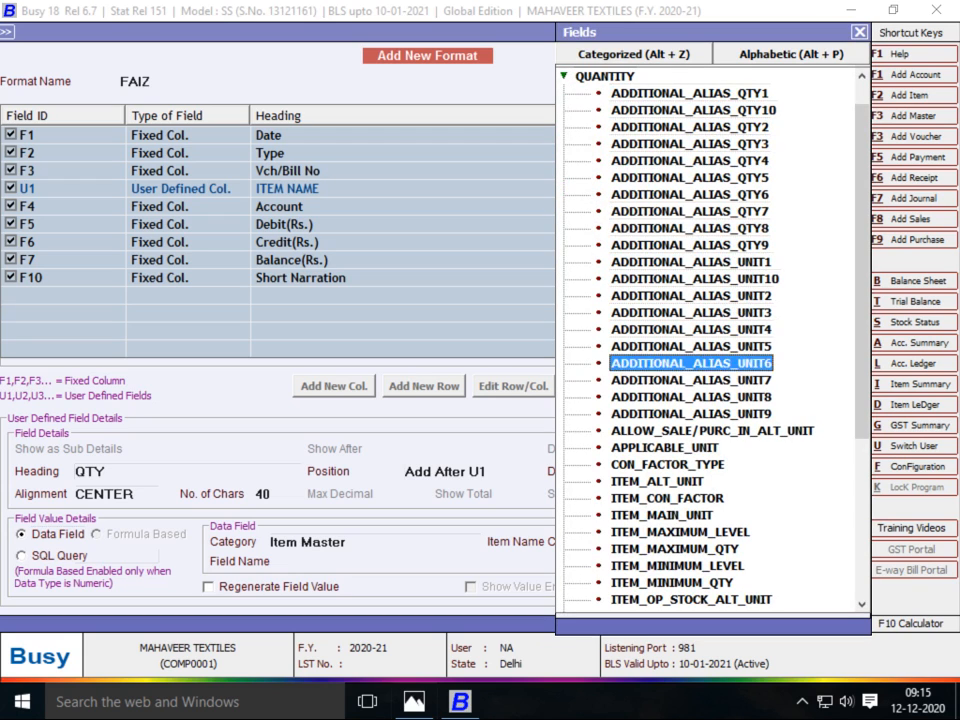
pyautogui.press('Down')
pyautogui.press('Down')
pyautogui.press('Down')
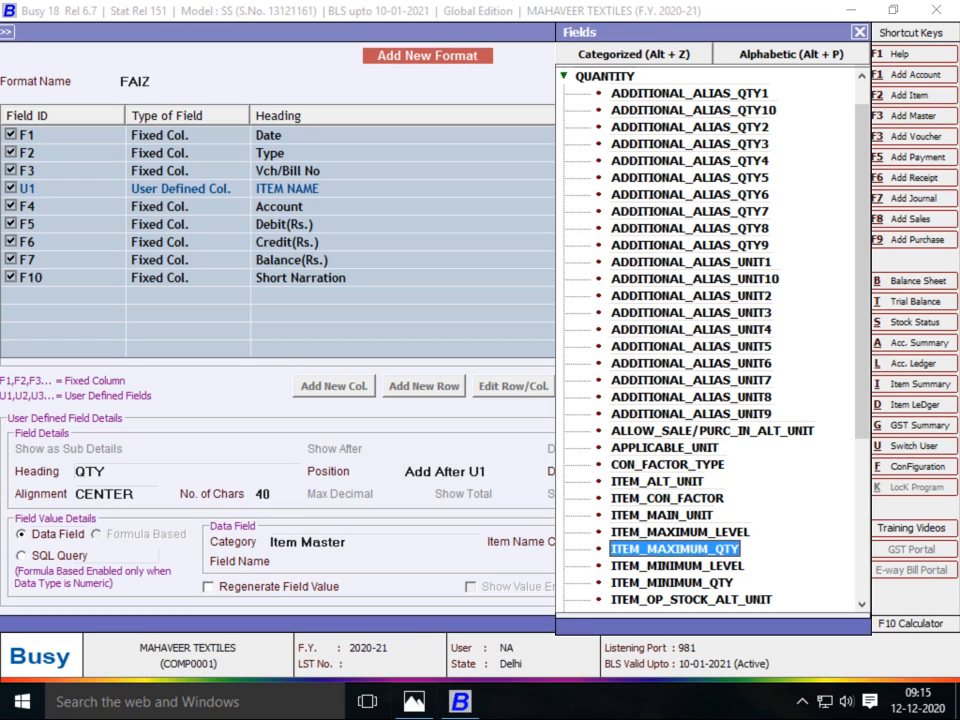
pyautogui.press('Down')
pyautogui.press('Down')
pyautogui.press('Down')
pyautogui.press('Down')
pyautogui.press('Down')
pyautogui.press('Down')
pyautogui.press('Down')
pyautogui.press('Down')
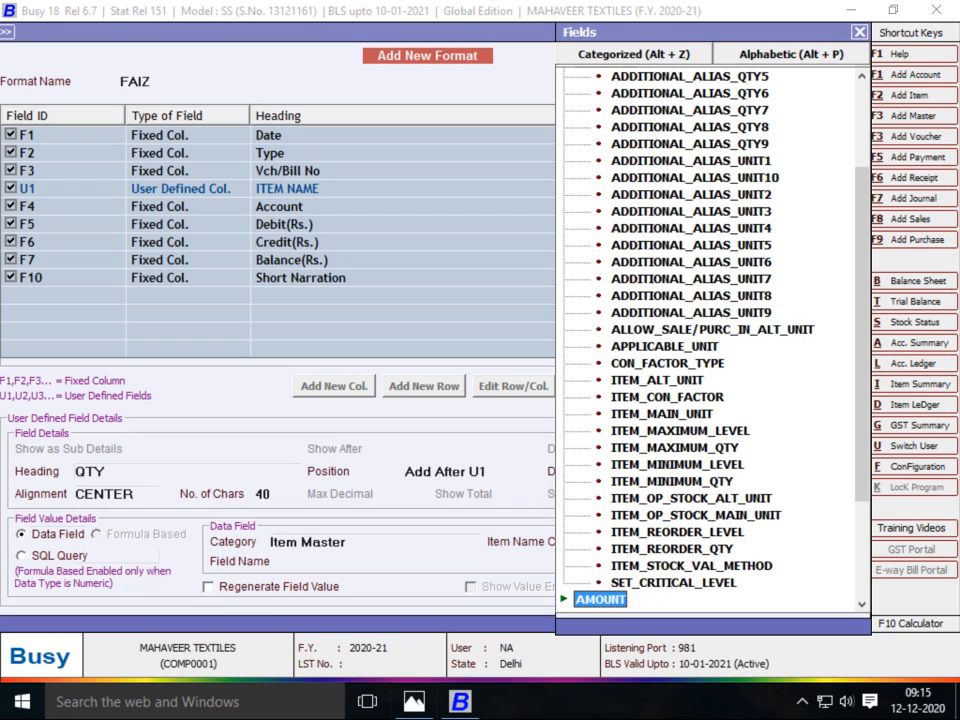
pyautogui.press('Up')
pyautogui.press('Up')
pyautogui.press('Up')
pyautogui.press('Up')
pyautogui.press('Up')
pyautogui.press('Up')
pyautogui.press('Up')
pyautogui.press('Up')
pyautogui.press('Up')
pyautogui.press('Up')
pyautogui.press('Up')
pyautogui.press('Up')
pyautogui.press('Up')
pyautogui.press('Up')
pyautogui.press('Up')
pyautogui.press('Up')
pyautogui.press('Up')
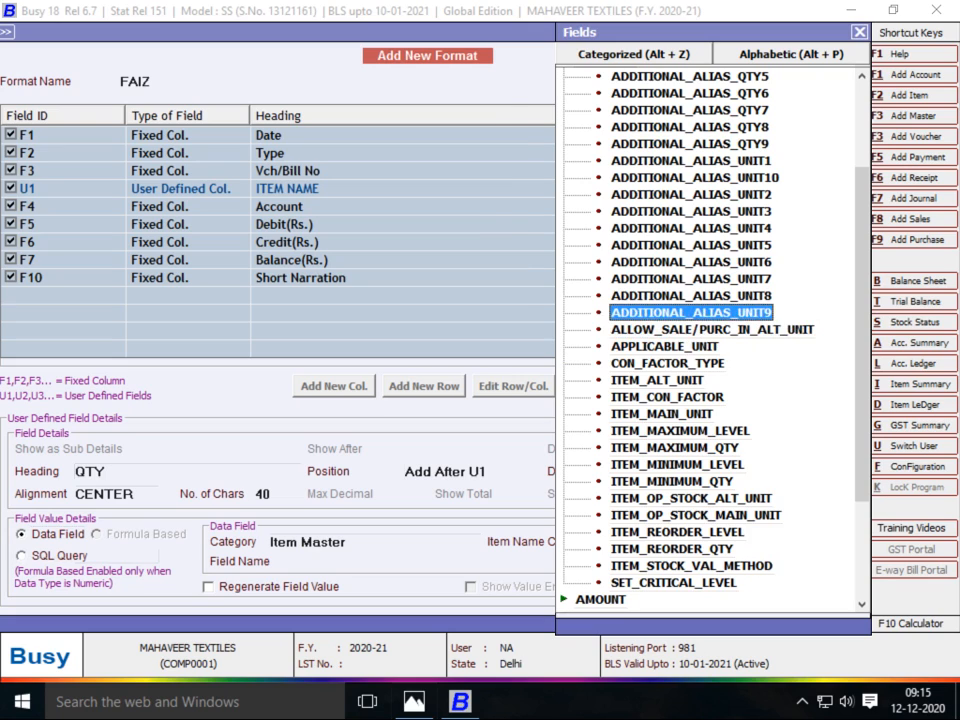
pyautogui.press('Escape')
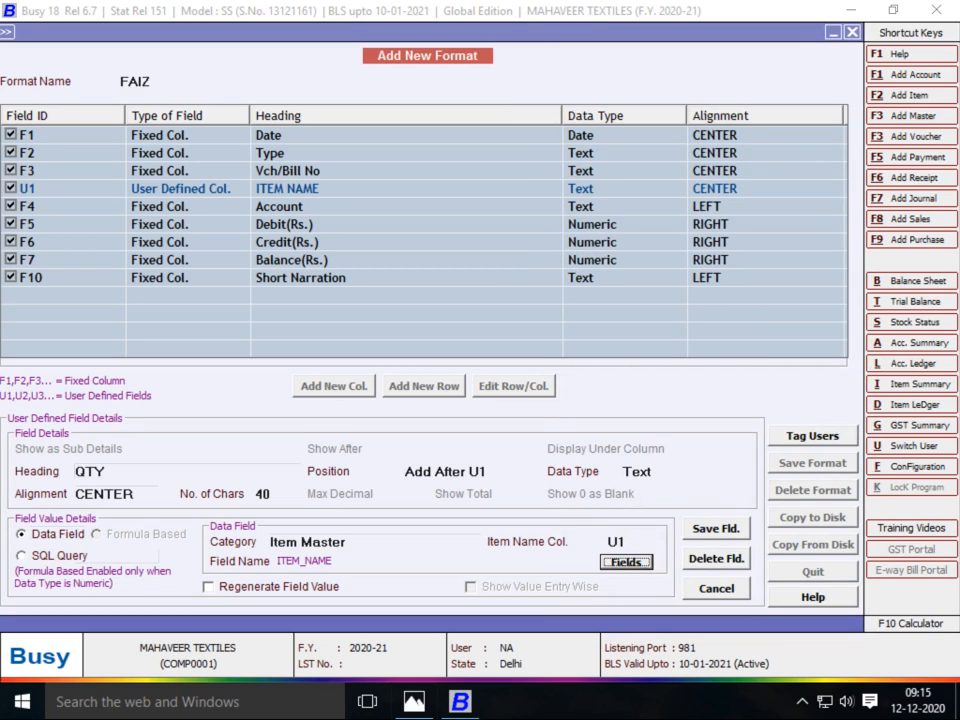
# - Change the QTY column's data field category to Inventory Vouchers(Body)
pyautogui.click(308, 542)
pyautogui.press('BackSpace')
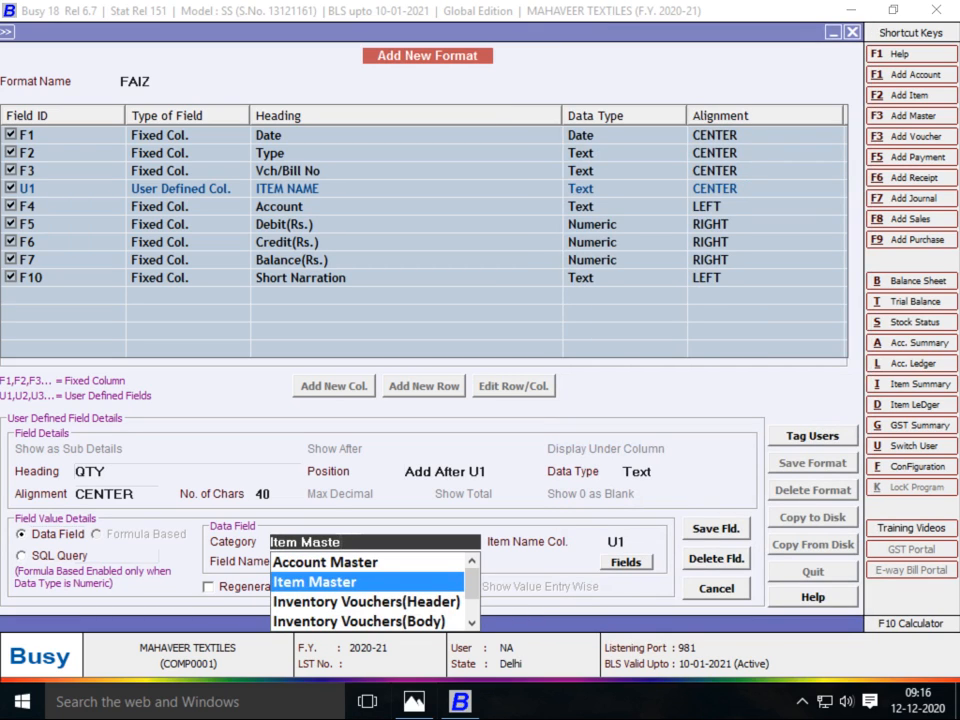
pyautogui.press('Down')
pyautogui.press('Down')
pyautogui.press('Down')
pyautogui.press('Down')
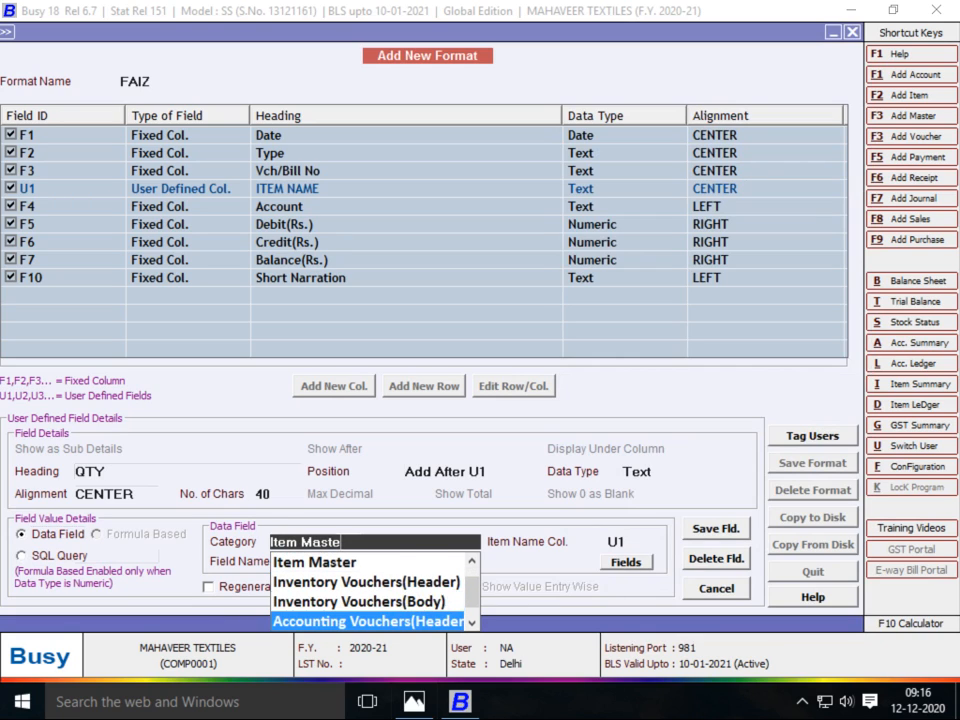
pyautogui.press('Up')
pyautogui.press('Up')
pyautogui.press('Up')
pyautogui.press('Up')
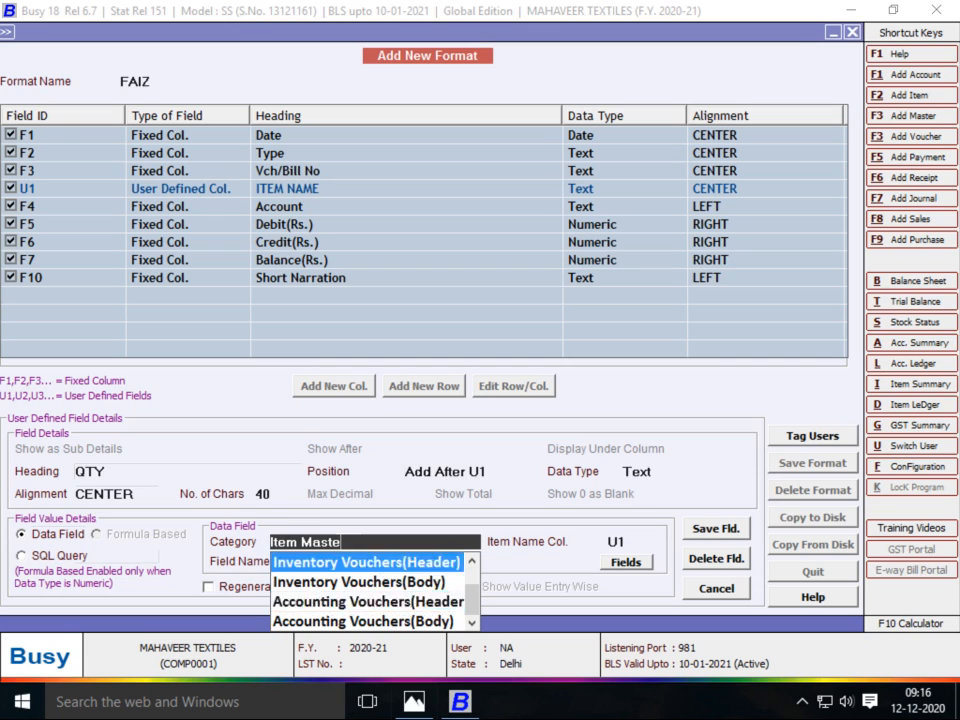
pyautogui.press('Down')
pyautogui.press('Down')
pyautogui.press('Return')
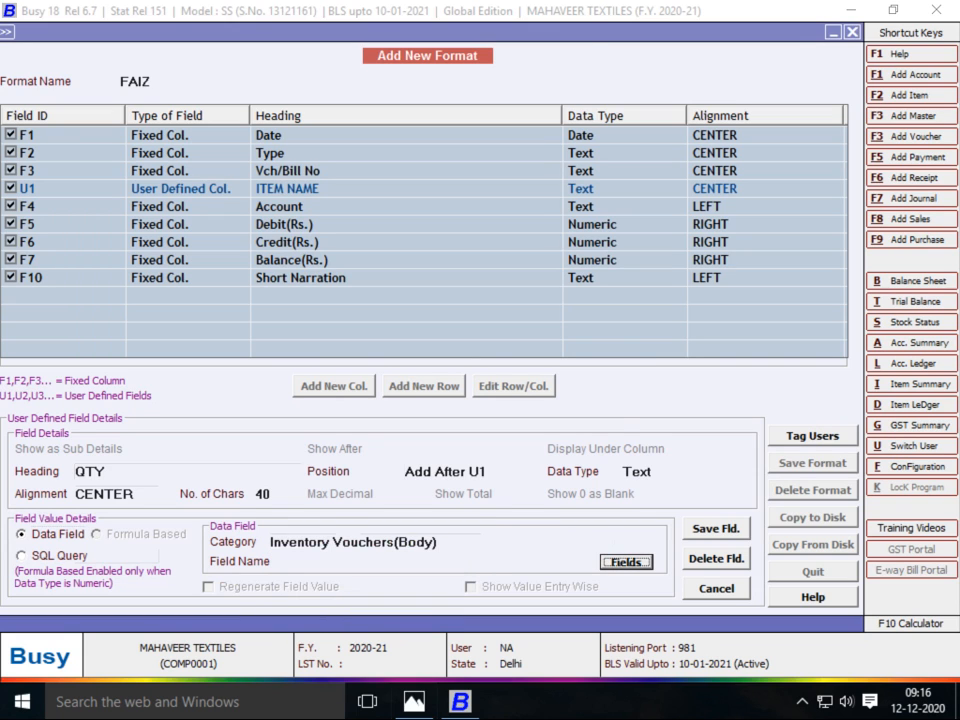
# - Assign the QUANTITY field from the QUANTITY group to the QTY column and save the column details
pyautogui.press('Return')
pyautogui.press('Down')
pyautogui.press('Right')
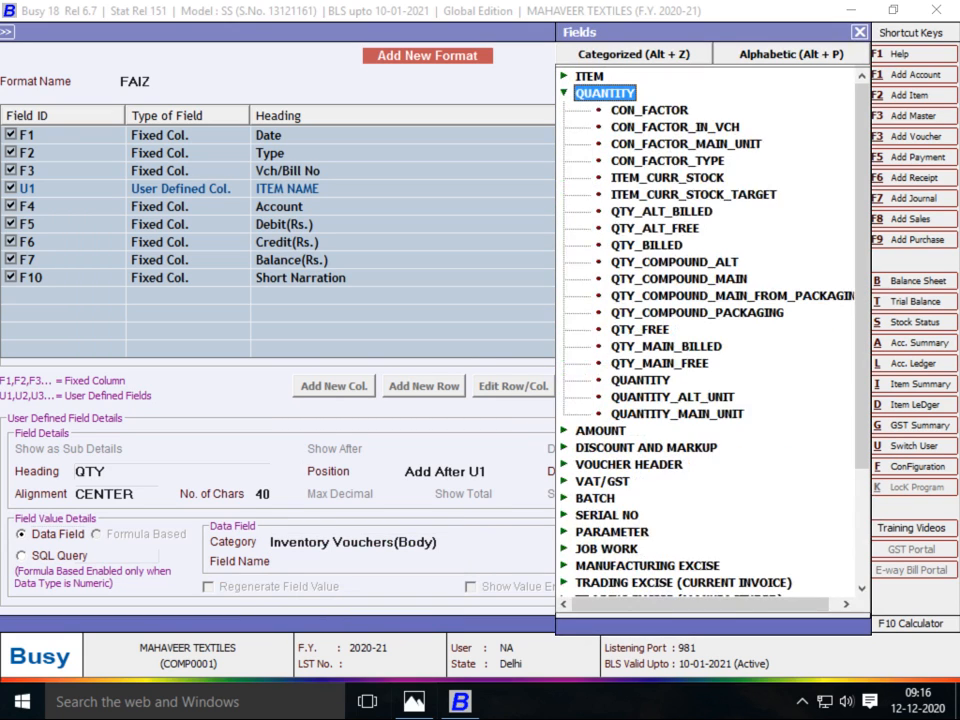
pyautogui.press('Down')
pyautogui.press('Down')
pyautogui.press('Down')
pyautogui.press('Down')
pyautogui.press('Down')
pyautogui.press('Down')
pyautogui.press('Down')
pyautogui.press('Down')
pyautogui.press('Down')
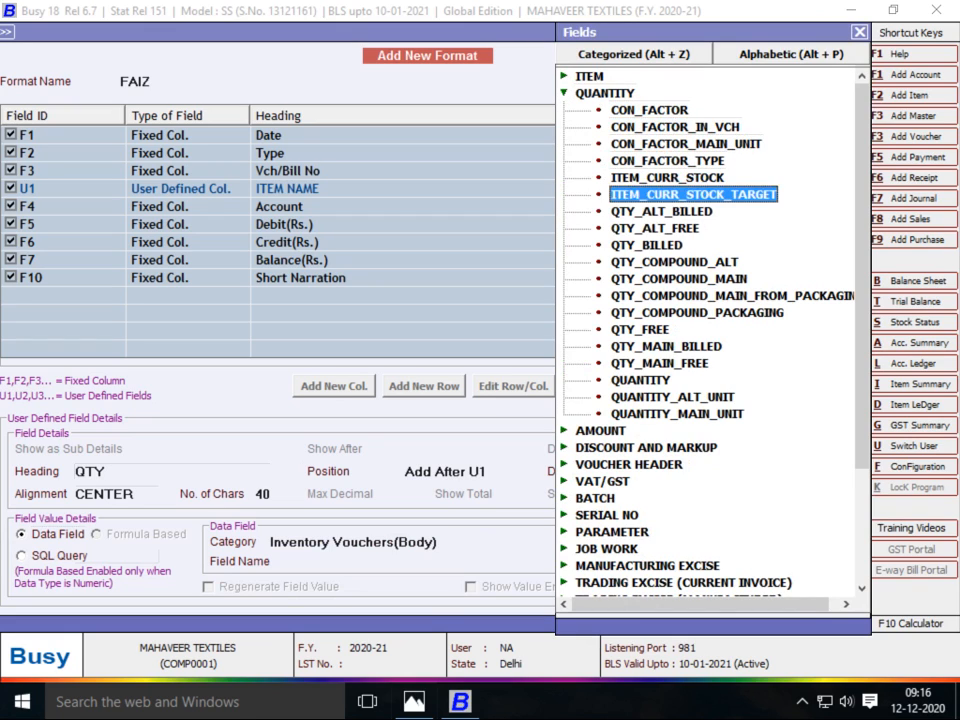
pyautogui.press('Down')
pyautogui.press('Down')
pyautogui.press('Down')
pyautogui.press('Down')
pyautogui.press('Down')
pyautogui.press('Down')
pyautogui.press('Down')
pyautogui.press('Down')
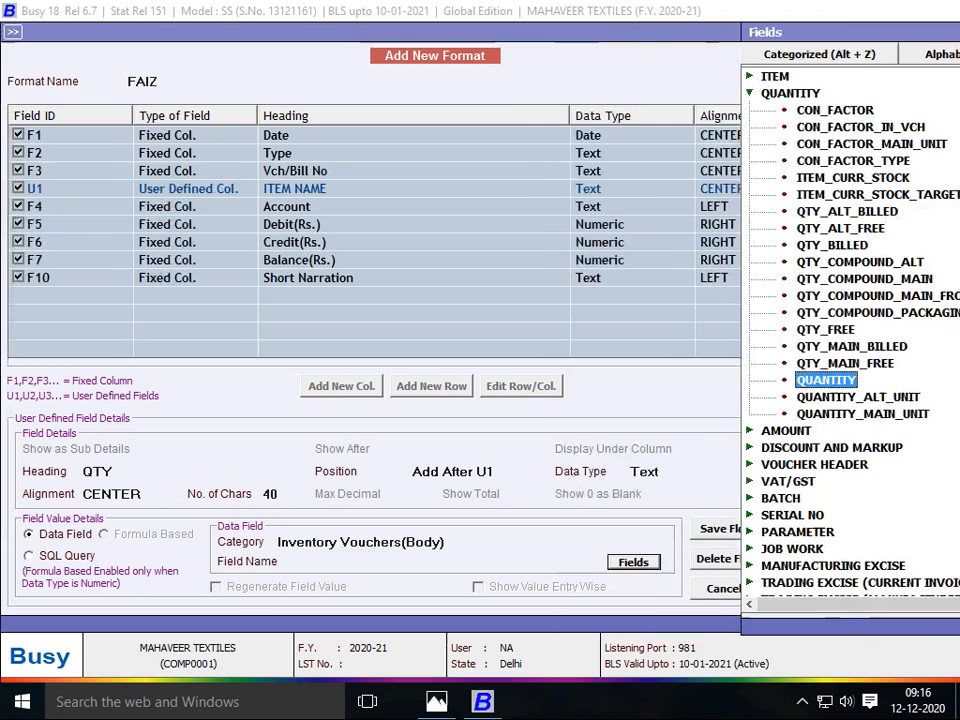
pyautogui.press('Return')
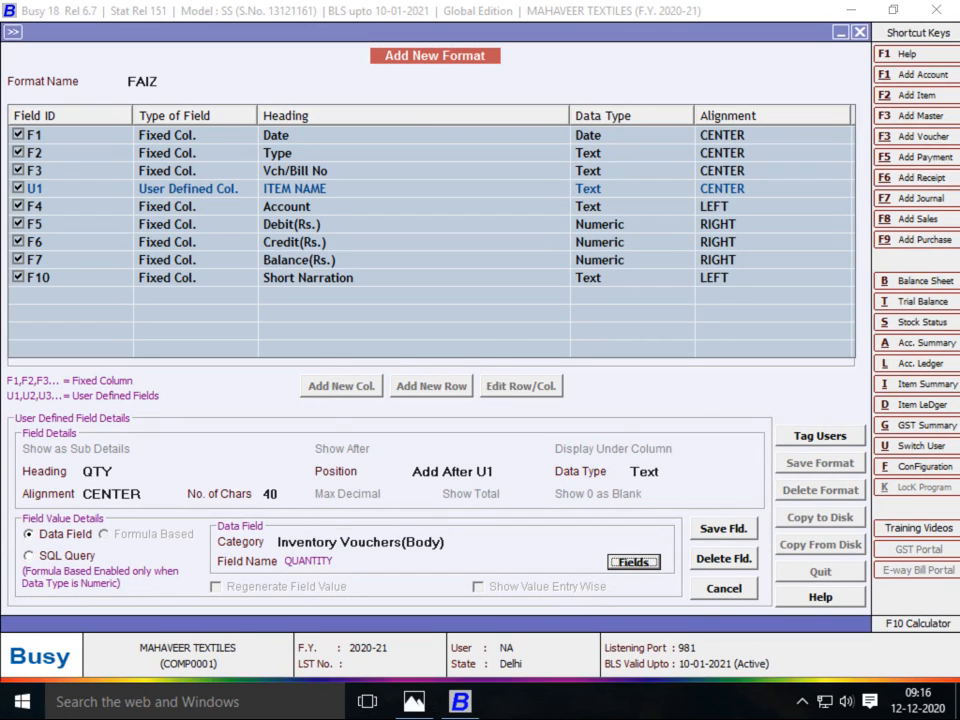
pyautogui.press('F2')
pyautogui.press('Return')
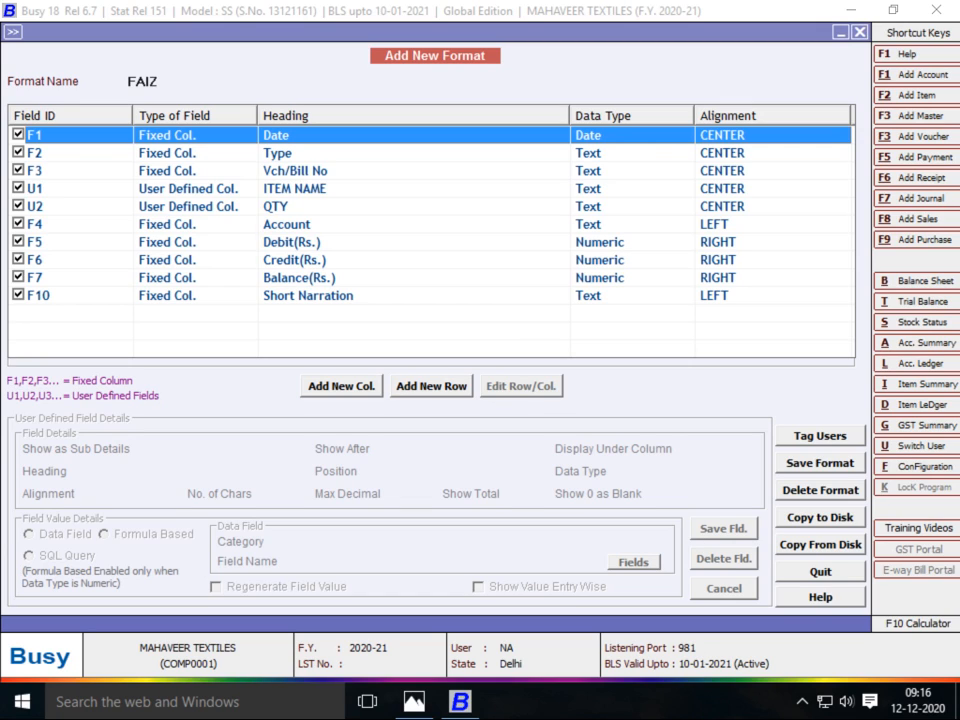
# - Begin another new column with the heading PRICE and position it after U2
pyautogui.press('Tab')
pyautogui.press('Return')
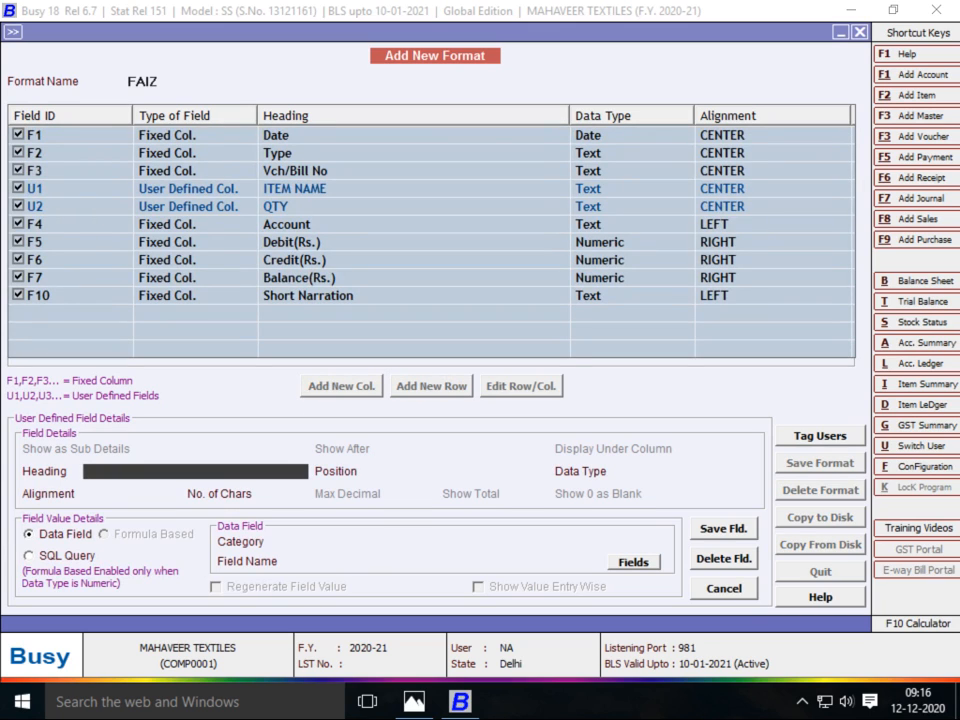
pyautogui.write('PRICE')
pyautogui.press('Return')
pyautogui.press('Down')
pyautogui.press('Down')
pyautogui.press('Down')
pyautogui.press('Down')
pyautogui.press('Down')
pyautogui.press('Down')
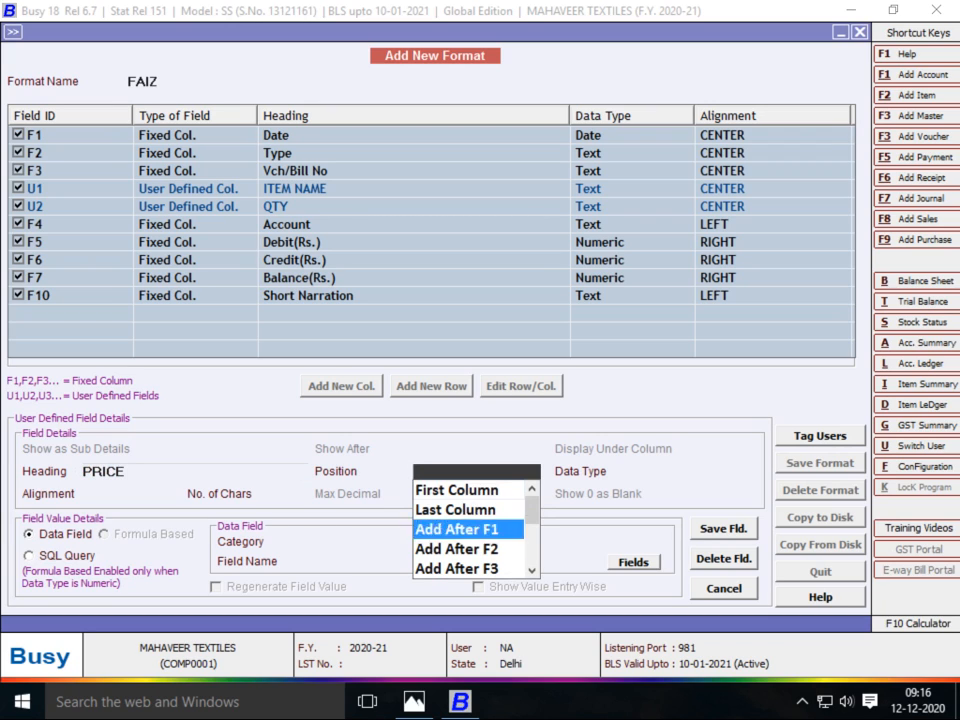
pyautogui.press('Down')
pyautogui.press('Down')
pyautogui.press('Down')
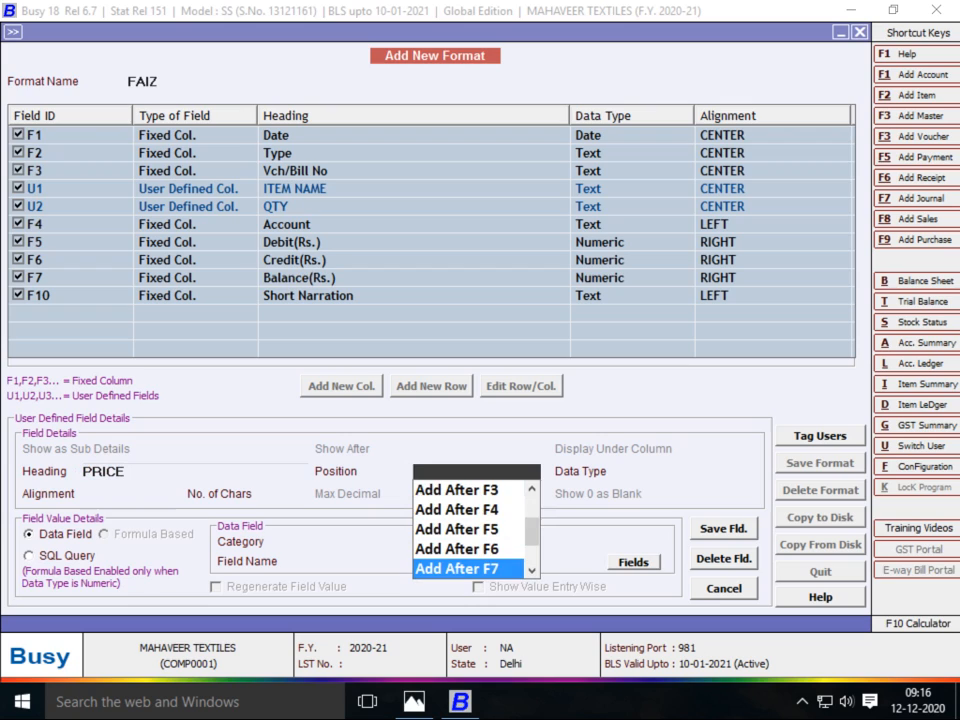
pyautogui.press('Down')
pyautogui.press('Down')
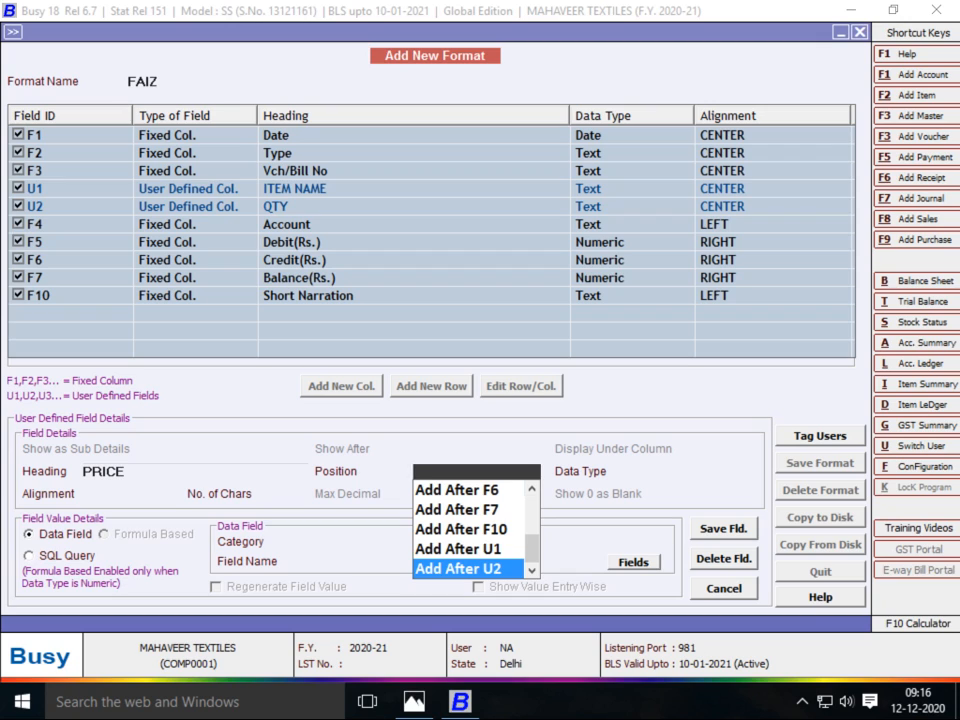
pyautogui.press('Return')
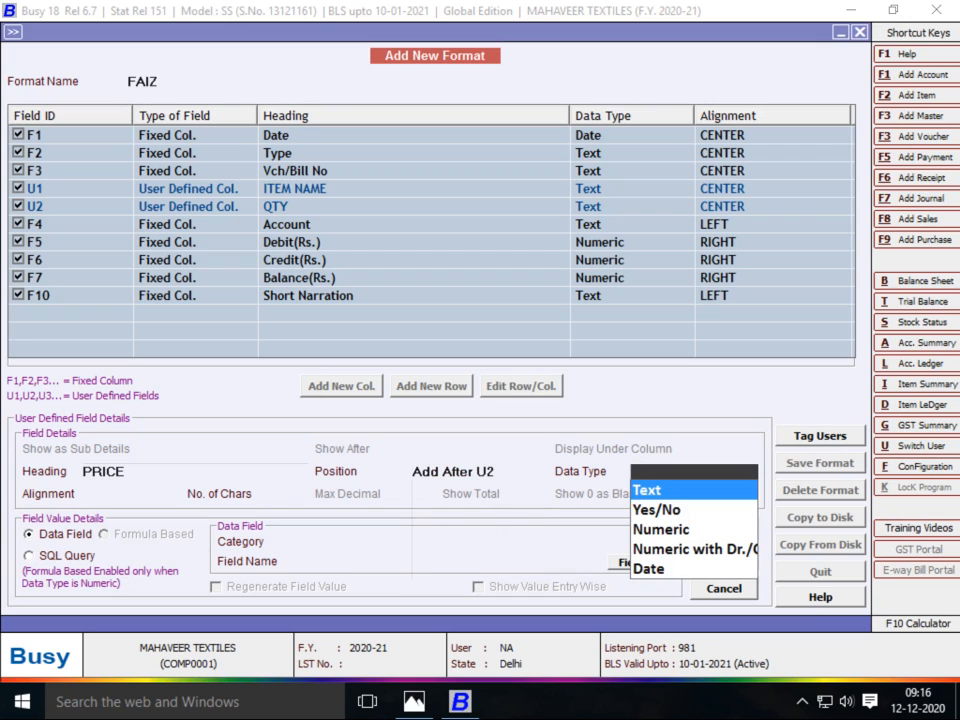
# - Give the PRICE column data type Text and CENTER alignment, keeping 40 characters and a data field as its value source
pyautogui.press('Return')
pyautogui.press('Down')
pyautogui.press('Down')
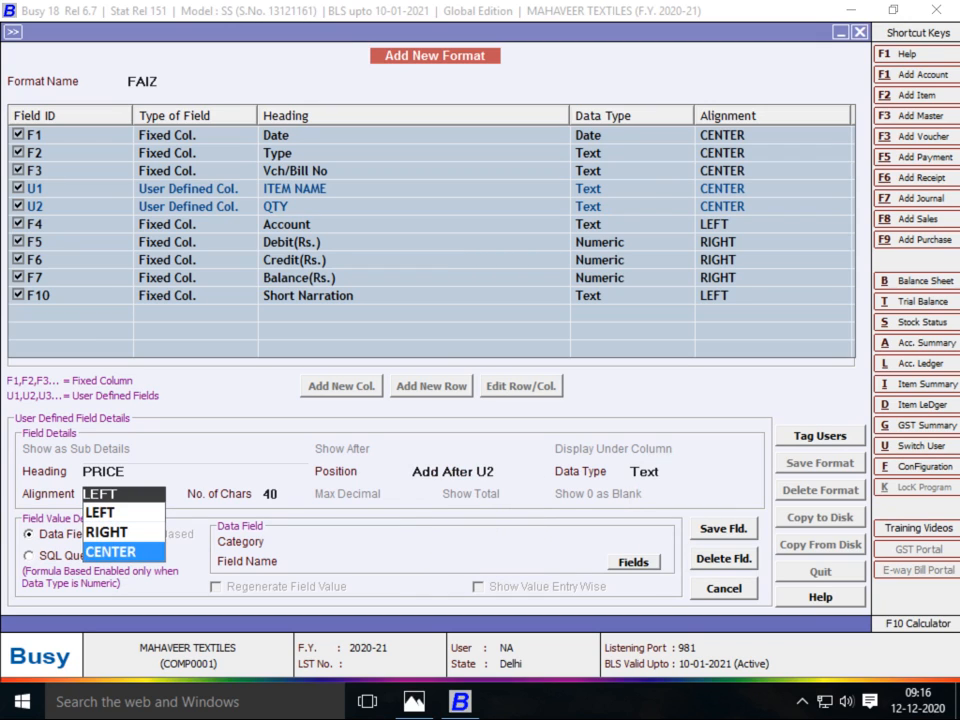
pyautogui.press('Return')
pyautogui.press('Return')
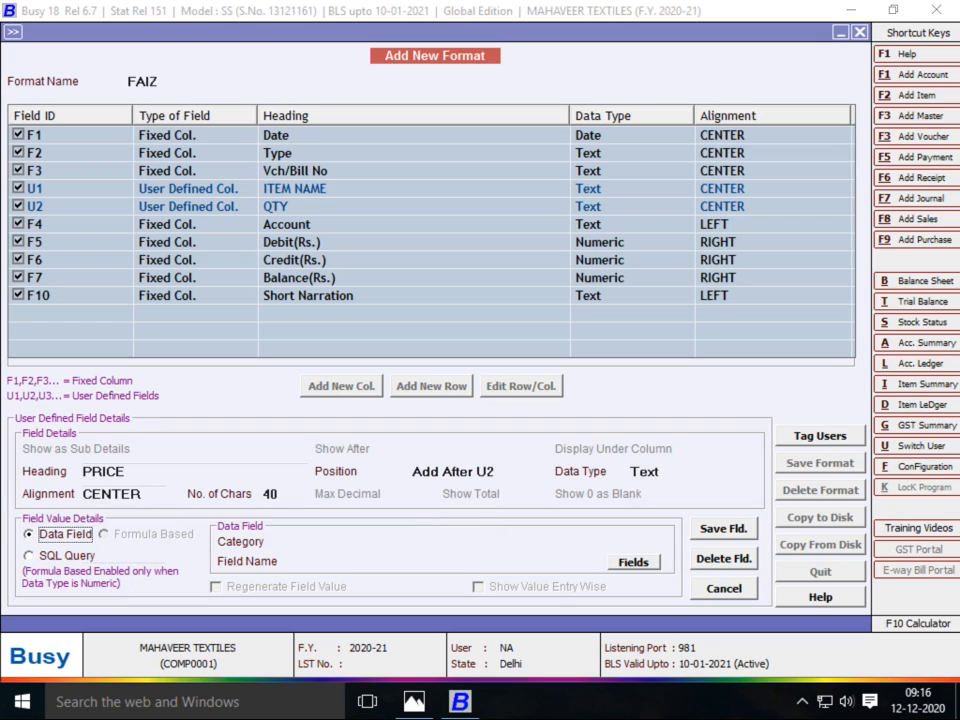
pyautogui.press('Return')
# - Set the PRICE column's data field category to Inventory Vouchers(Body)
pyautogui.press('Down')
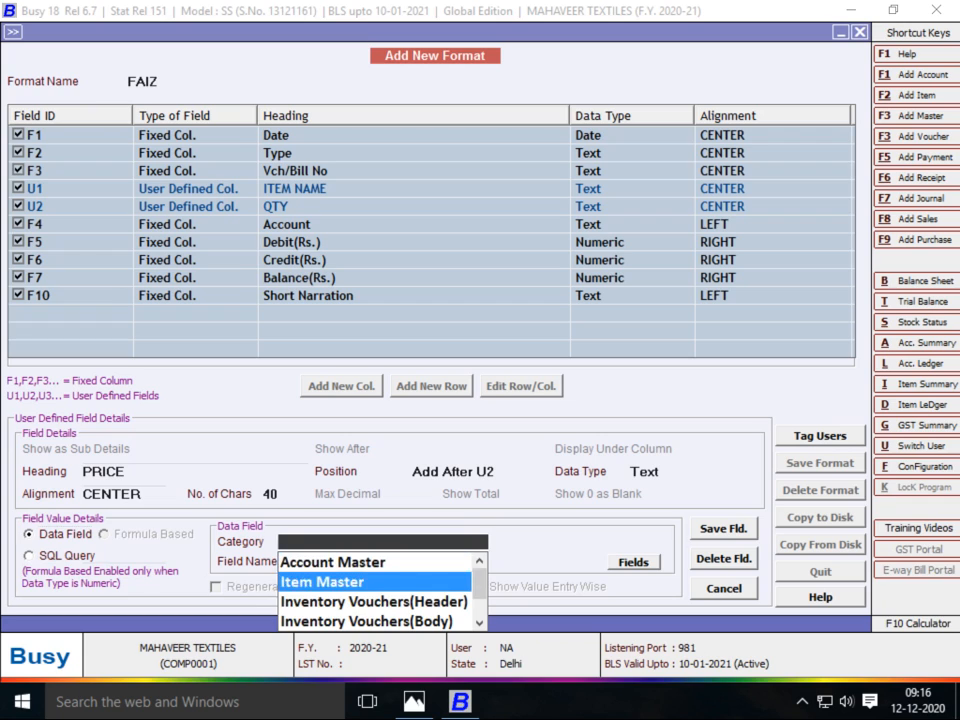
pyautogui.press('Down')
pyautogui.press('Down')
pyautogui.press('Down')
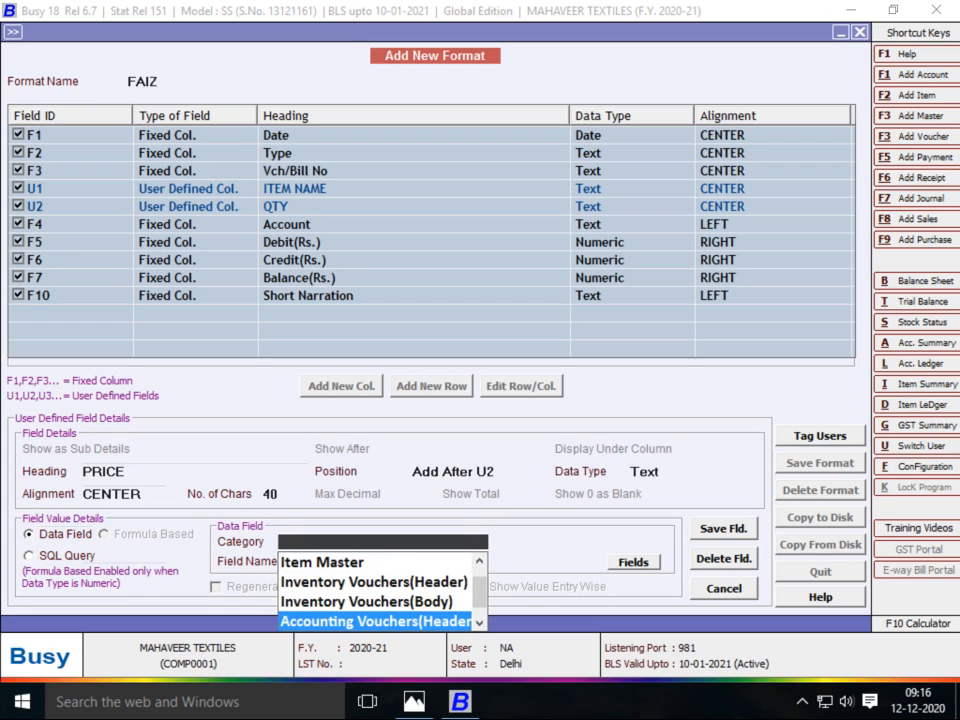
pyautogui.press('Up')
pyautogui.press('Up')
pyautogui.press('Down')
pyautogui.press('Return')
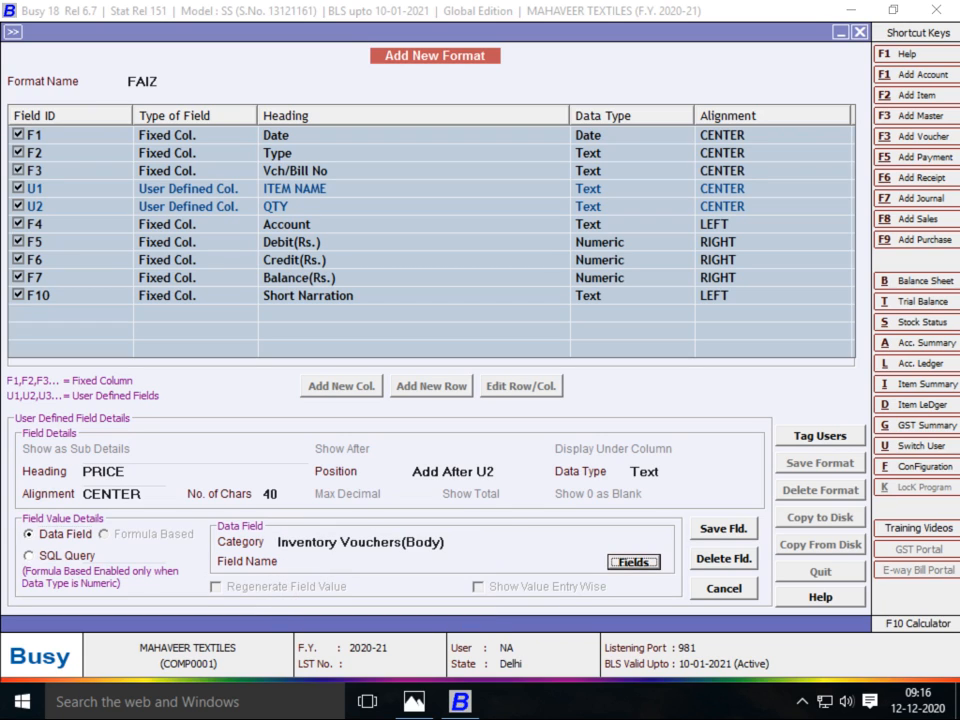
# - Look through the field groups of the Inventory Vouchers(Body) category for a price field, then leave the field list
pyautogui.press('Return')
pyautogui.press('Down')
pyautogui.press('Down')
pyautogui.press('Down')
pyautogui.press('Down')
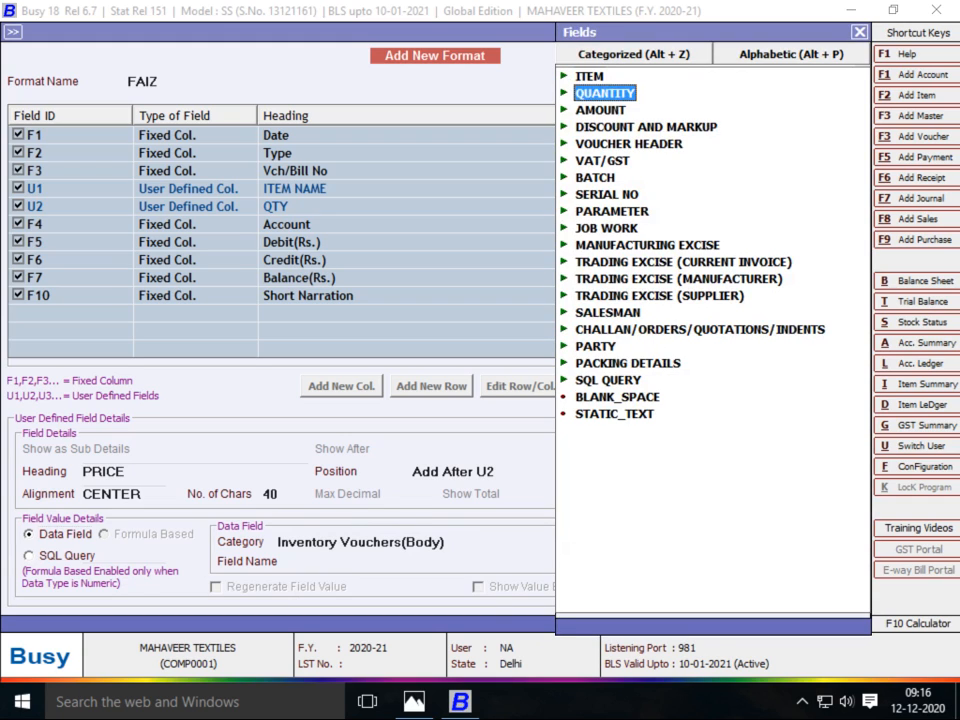
pyautogui.press('Down')
pyautogui.press('Down')
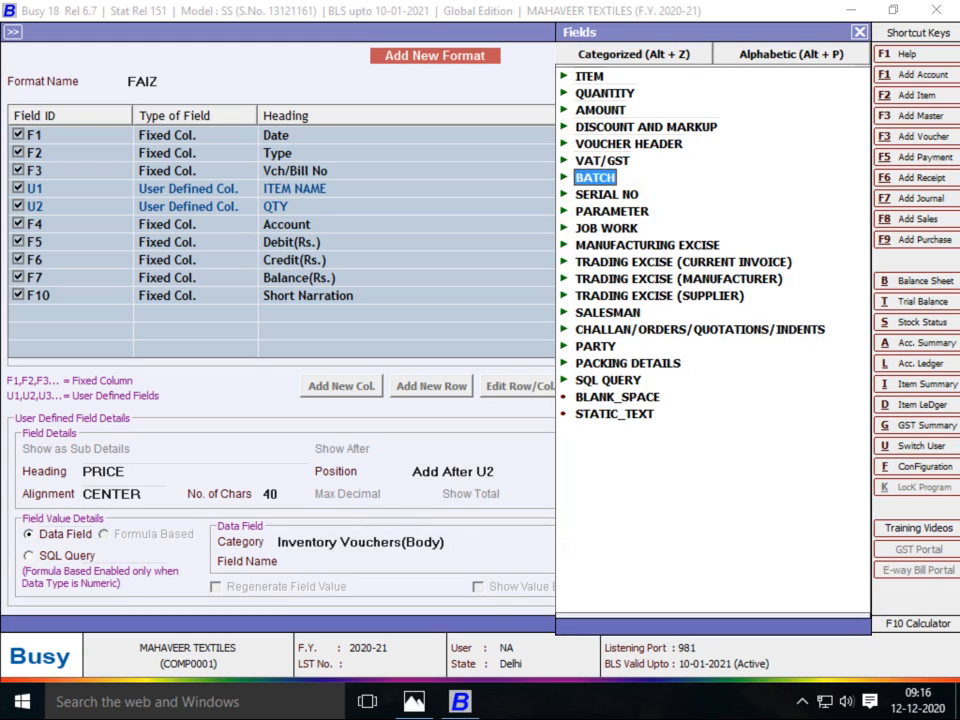
pyautogui.press('Down')
pyautogui.press('Down')
pyautogui.press('Down')
pyautogui.press('Down')
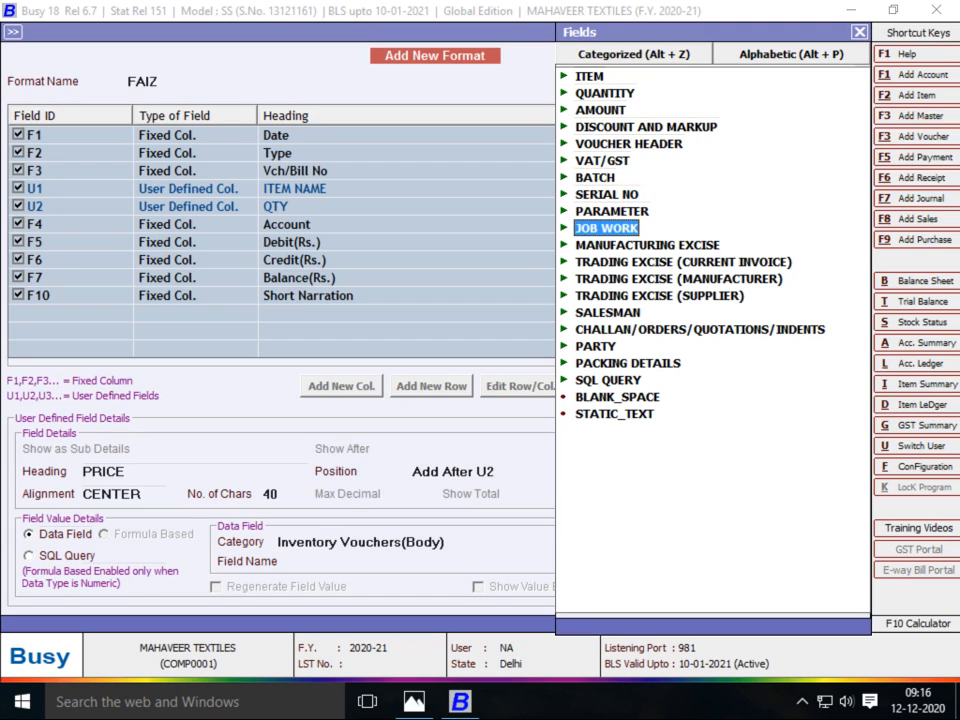
pyautogui.press('Up')
pyautogui.press('Up')
pyautogui.press('Up')
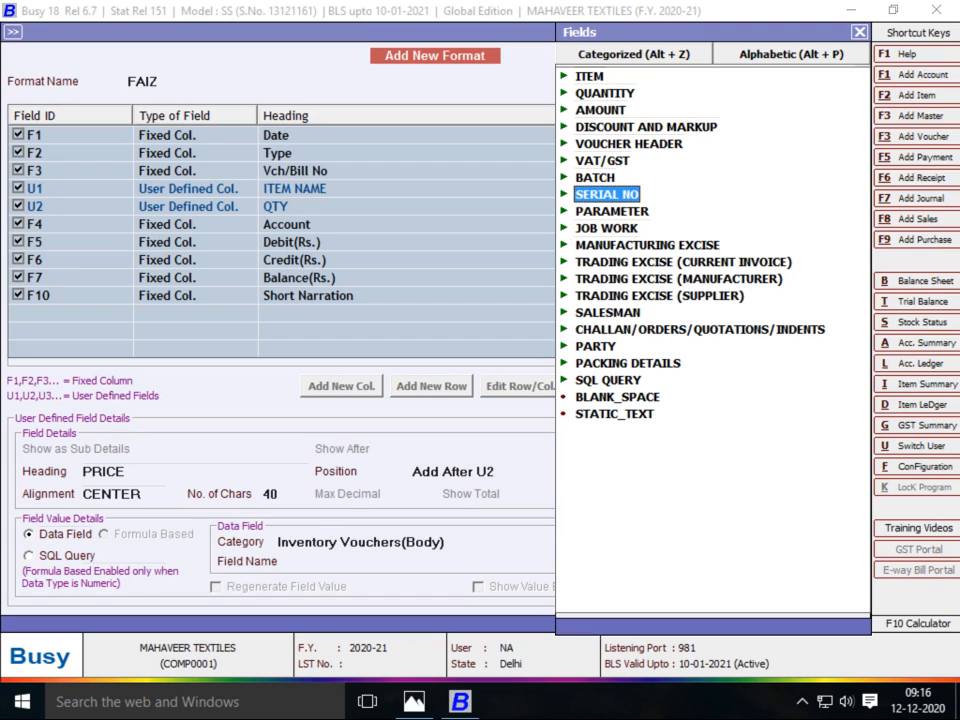
pyautogui.press('Down')
pyautogui.press('Down')
pyautogui.press('Down')
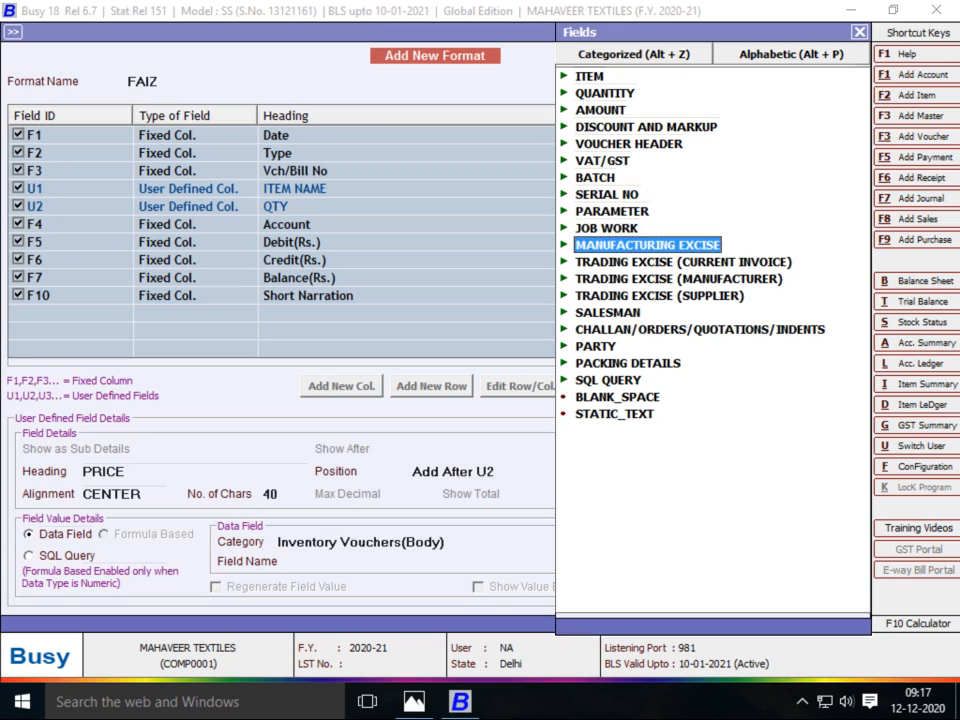
pyautogui.press('Up')
pyautogui.press('Up')
pyautogui.press('Up')
pyautogui.press('Up')
pyautogui.press('Up')
pyautogui.press('Up')
pyautogui.press('Up')
pyautogui.press('Up')
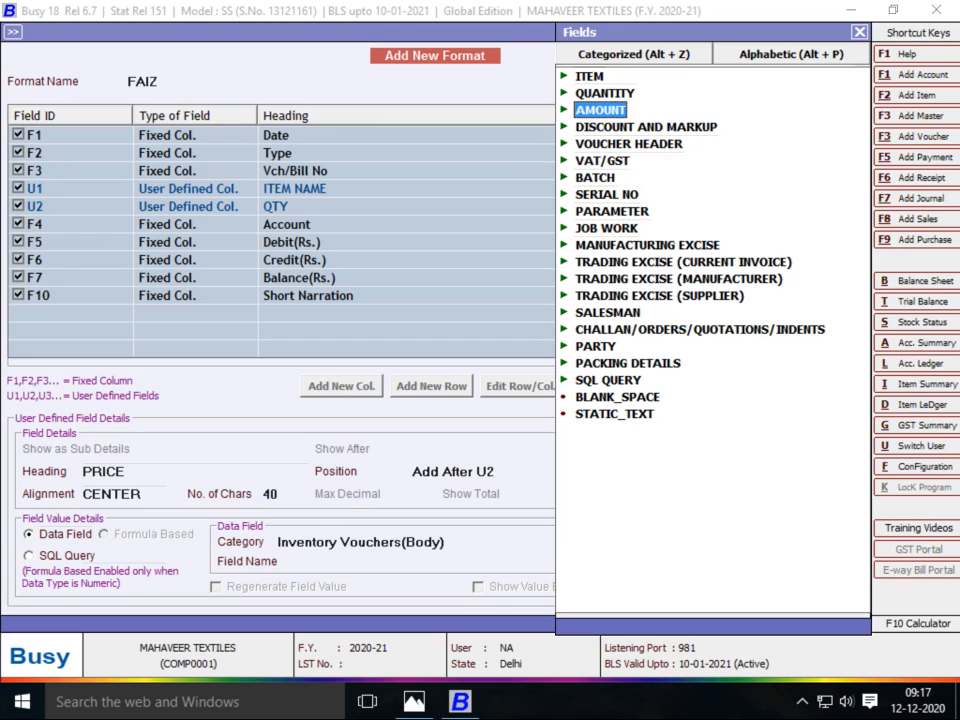
pyautogui.press('Down')
pyautogui.press('Down')
pyautogui.press('Down')
pyautogui.press('Down')
pyautogui.press('Down')
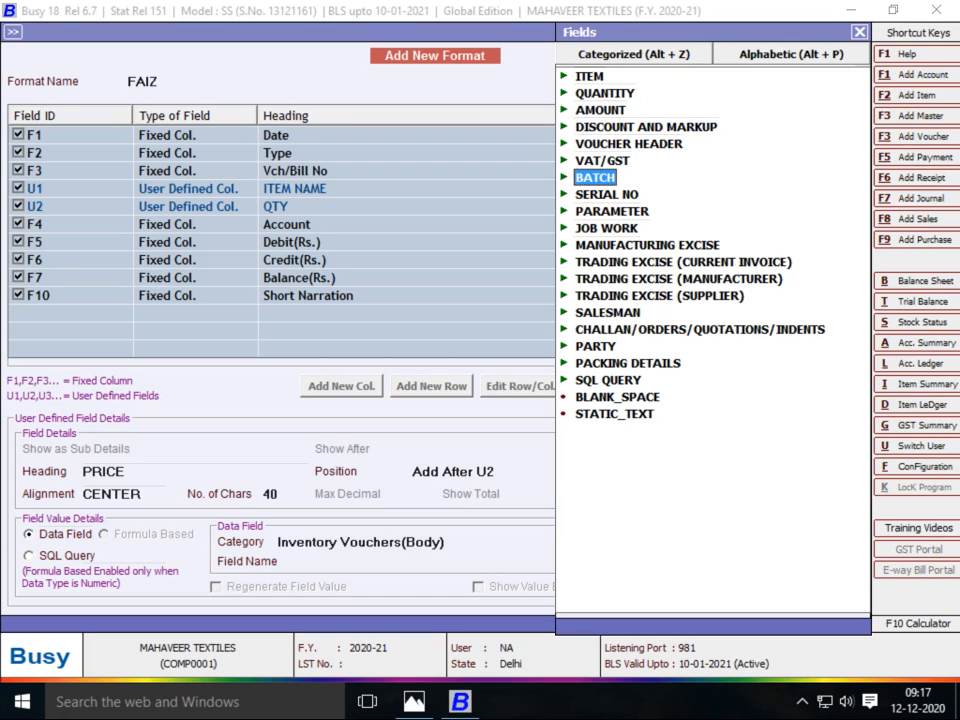
pyautogui.press('Down')
pyautogui.press('Down')
pyautogui.press('Down')
pyautogui.press('Down')
pyautogui.press('Down')
pyautogui.press('Down')
pyautogui.press('Down')
pyautogui.press('Down')
pyautogui.press('Down')
pyautogui.press('Down')
pyautogui.press('Down')
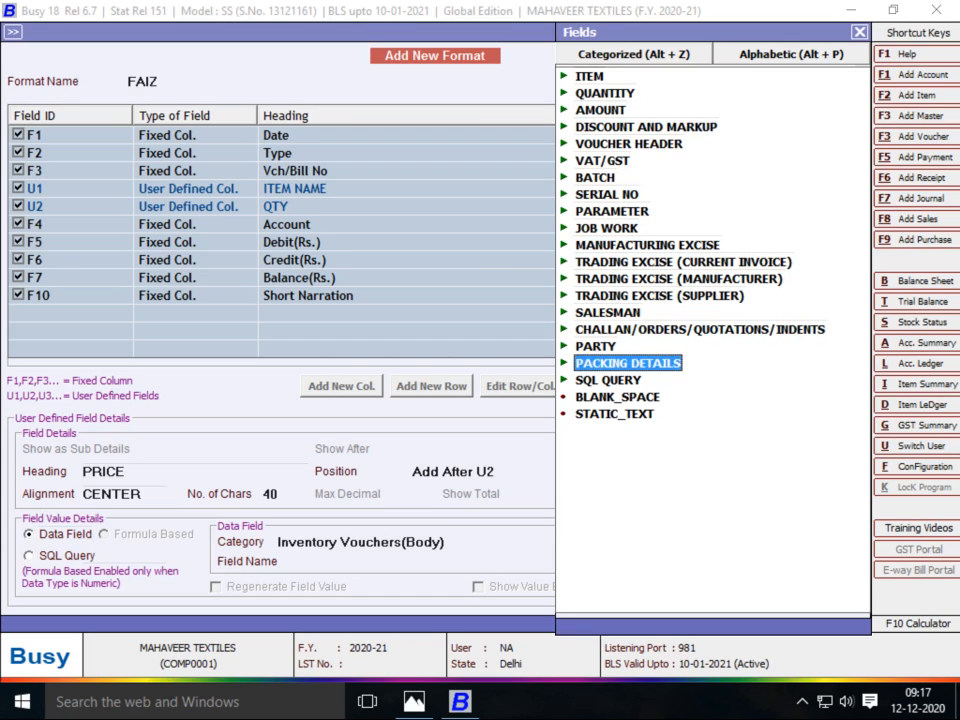
pyautogui.press('Down')
pyautogui.press('Down')
pyautogui.press('Down')
pyautogui.press('Down')
pyautogui.press('Down')
pyautogui.press('Down')
pyautogui.press('Down')
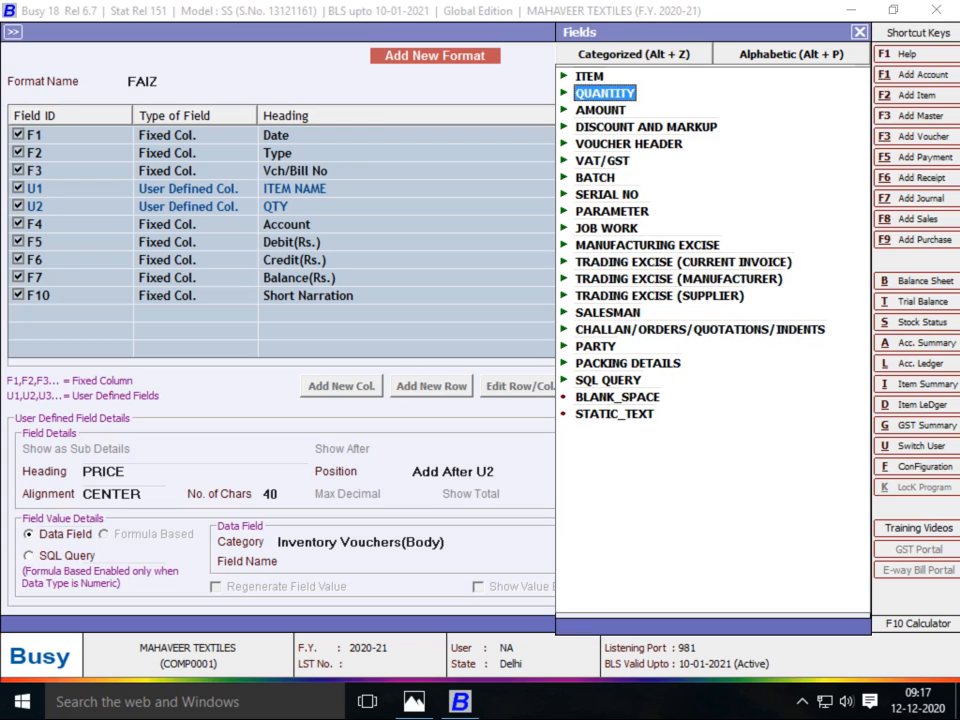
pyautogui.press('Down')
pyautogui.press('Down')
pyautogui.press('Down')
pyautogui.press('Down')
pyautogui.press('Down')
pyautogui.press('Down')
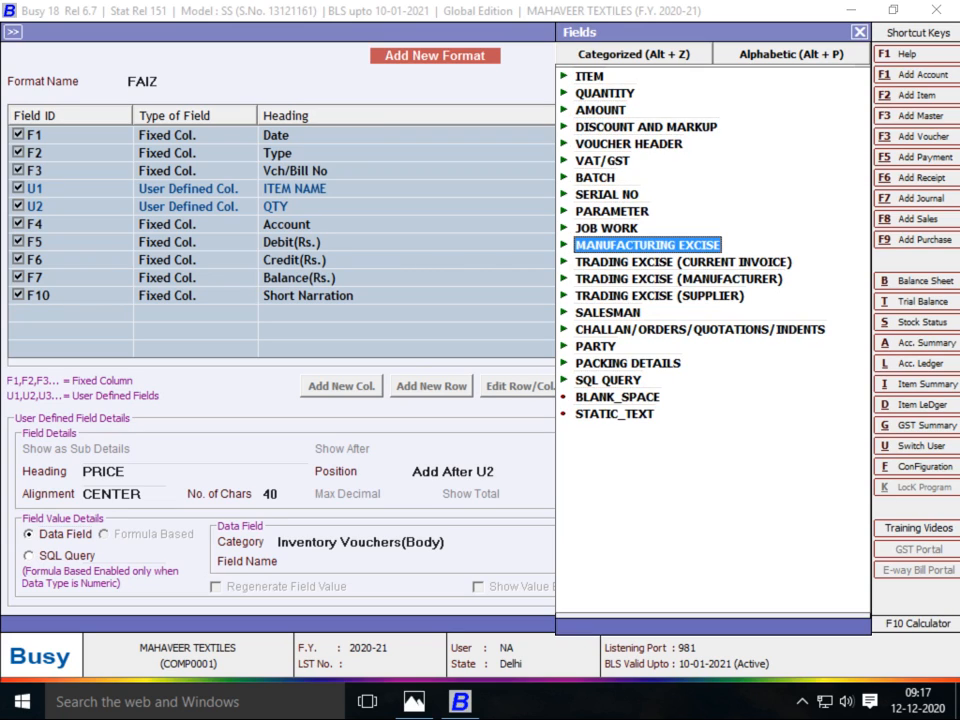
pyautogui.press('Escape')
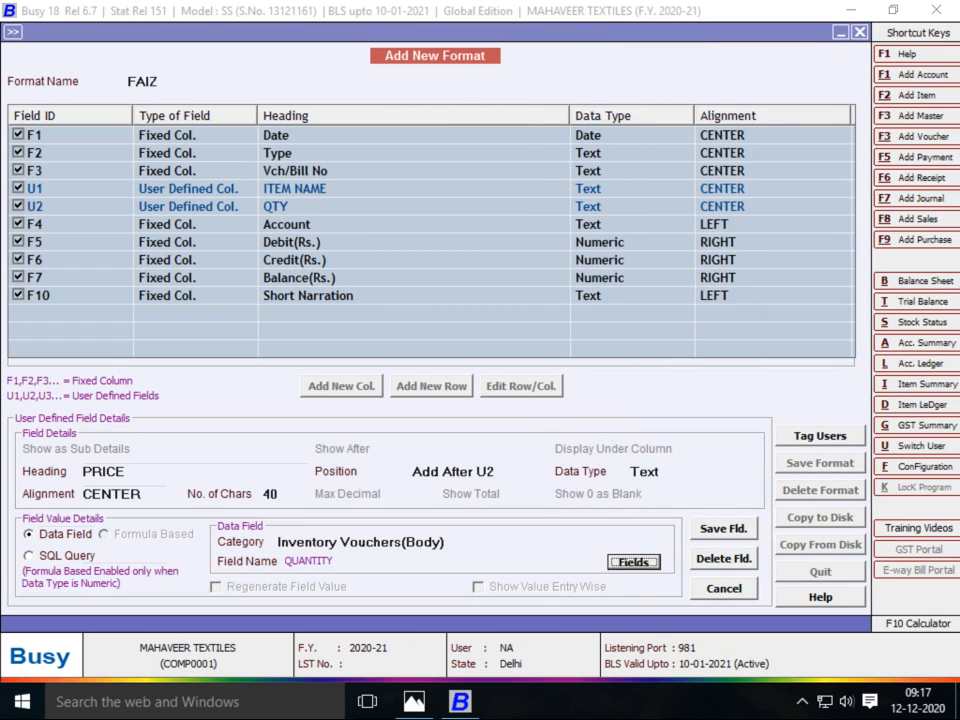
# - Change the PRICE column's data field category to Inventory Vouchers(Header)
pyautogui.press('Escape')
pyautogui.hotkey('alt', 'Down')
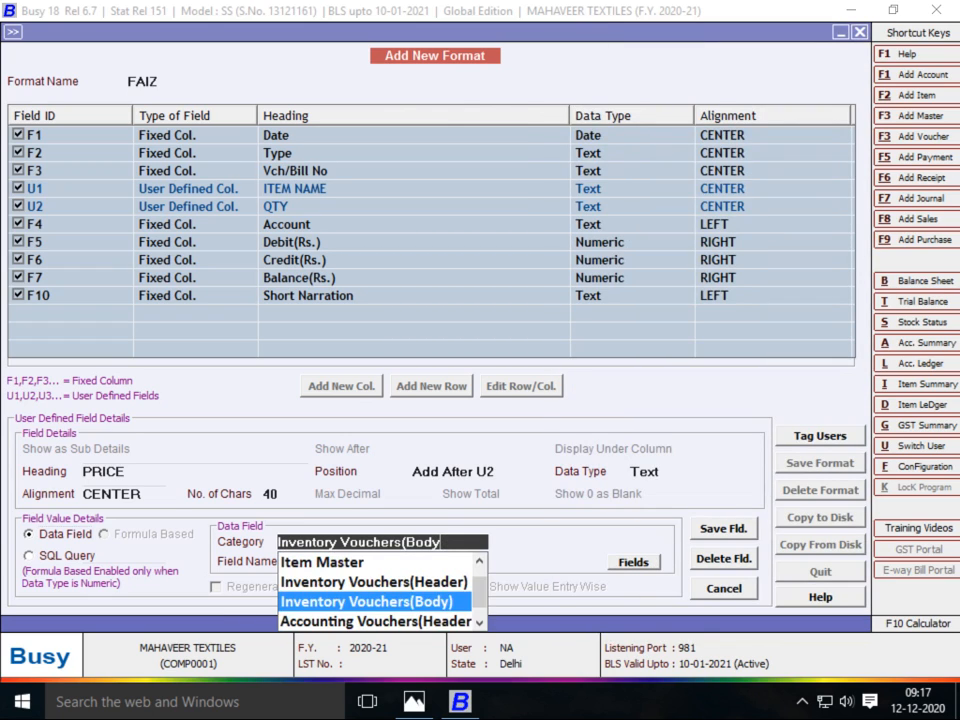
pyautogui.press('Down')
pyautogui.press('Down')
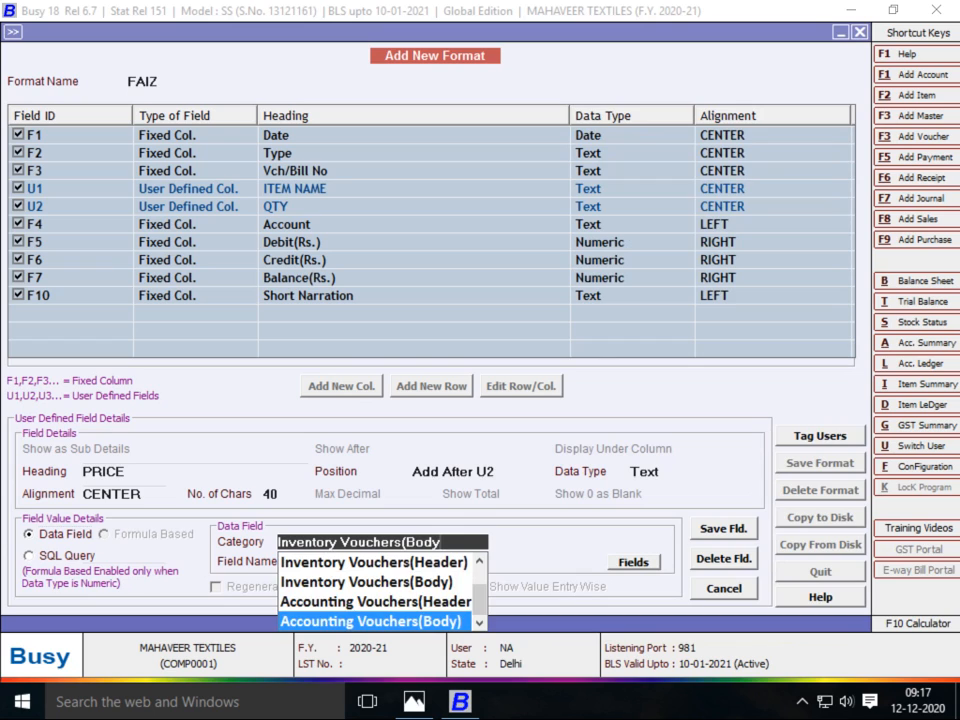
pyautogui.press('Up')
pyautogui.press('Up')
pyautogui.press('Up')
pyautogui.press('Up')
pyautogui.press('Up')
pyautogui.press('Down')
pyautogui.press('Down')
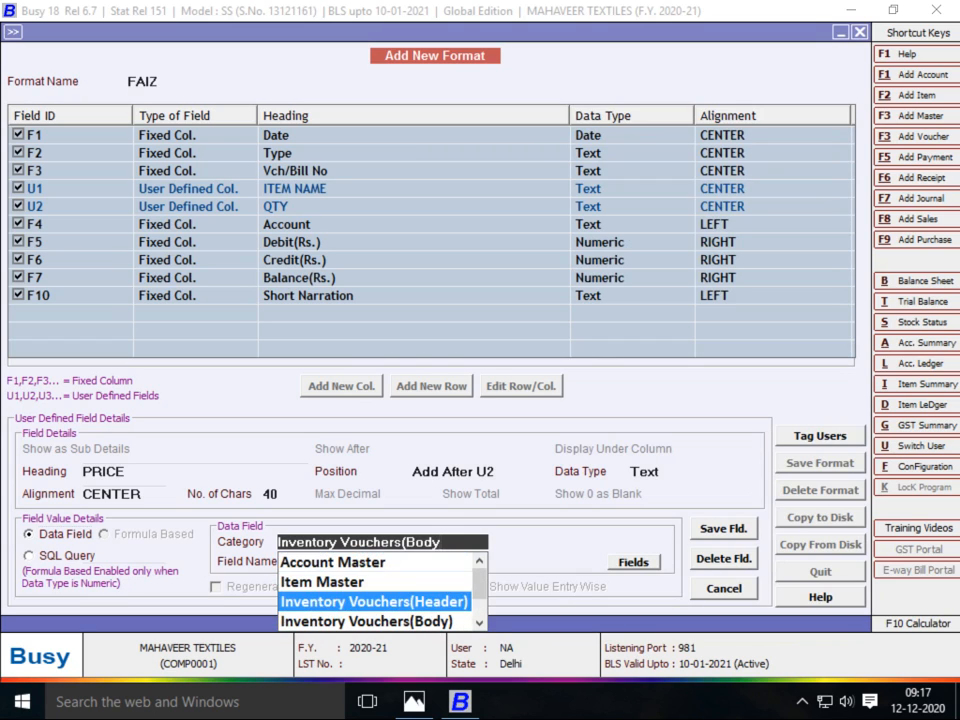
pyautogui.press('Return')
# - Open the field list for the header category and expand the BILL SUNDRY group
pyautogui.press('Return')
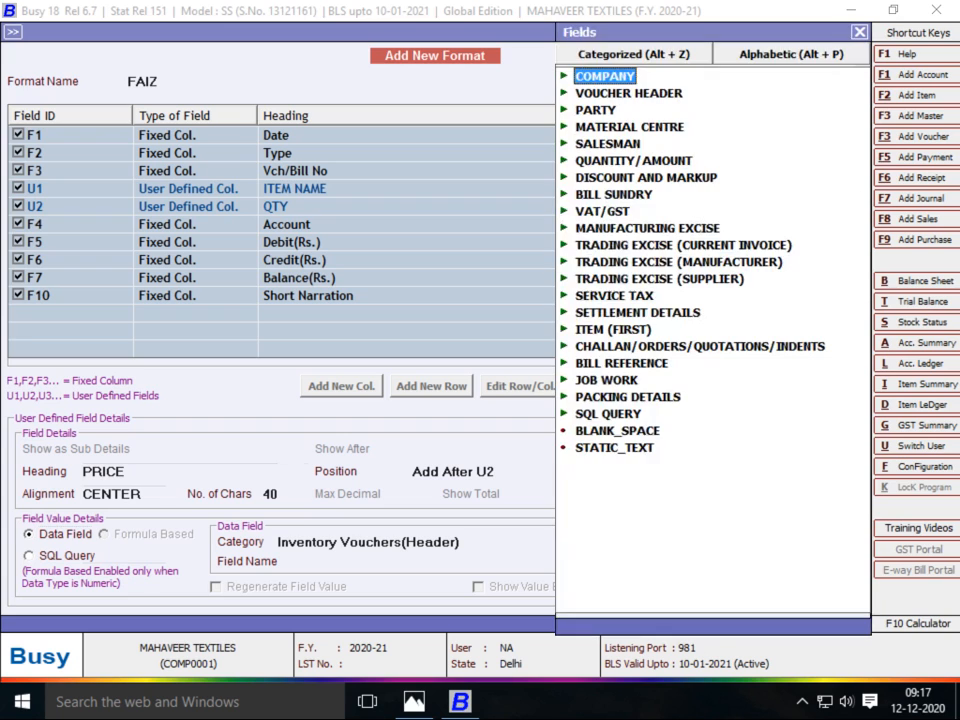
pyautogui.press('Down')
pyautogui.press('Down')
pyautogui.press('Down')
pyautogui.press('Down')
pyautogui.press('Down')
pyautogui.press('Down')
pyautogui.press('Down')
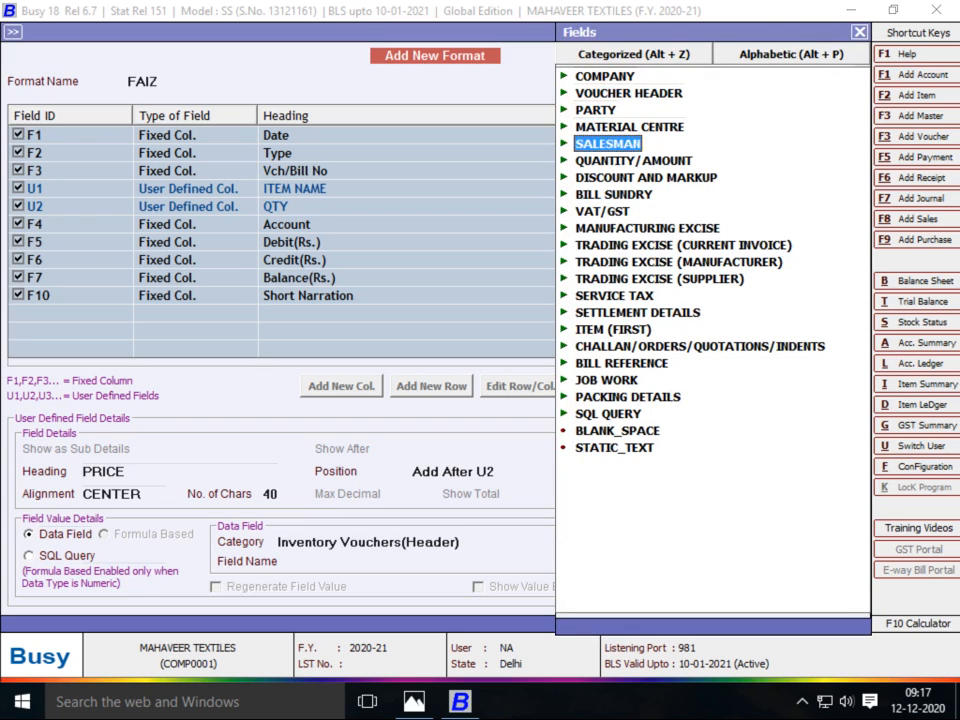
pyautogui.press('Return')
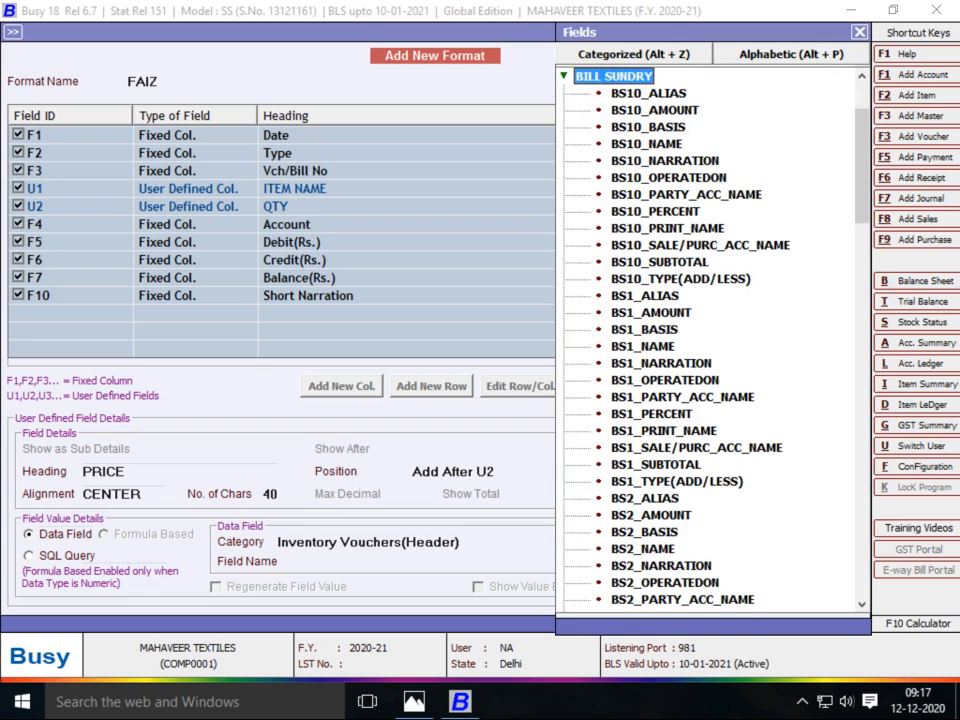
# - Assign the BS1_PERCENT field from the BILL SUNDRY group to the PRICE column and save the column details
pyautogui.press('Down')
pyautogui.press('Down')
pyautogui.press('Down')
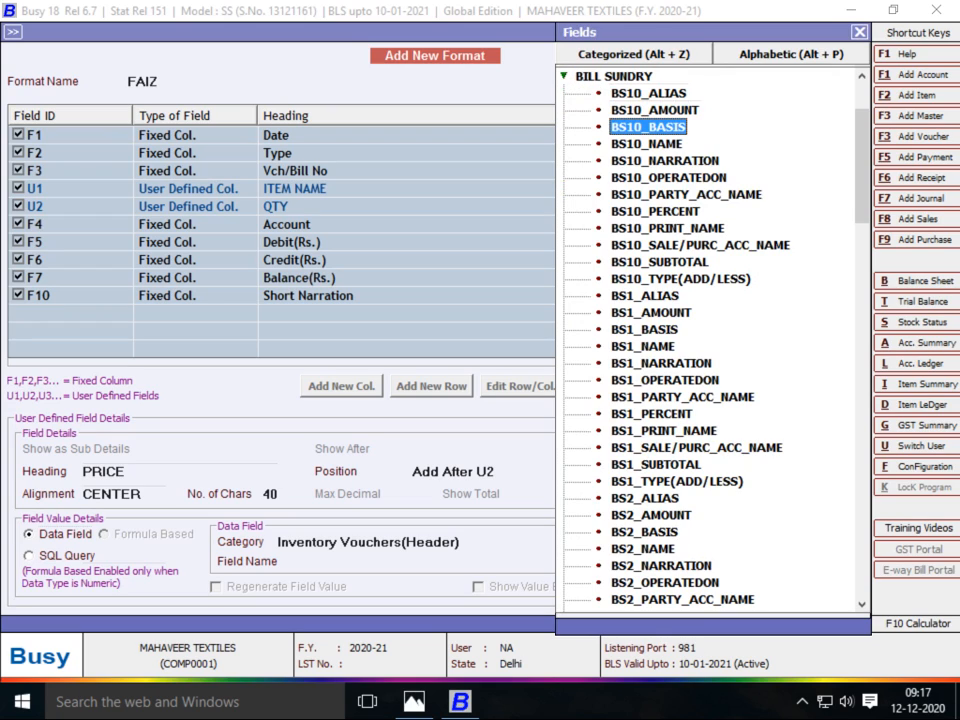
pyautogui.press('Up')
pyautogui.press('Down')
pyautogui.press('Down')
pyautogui.press('Down')
pyautogui.press('Down')
pyautogui.press('Down')
pyautogui.press('Down')
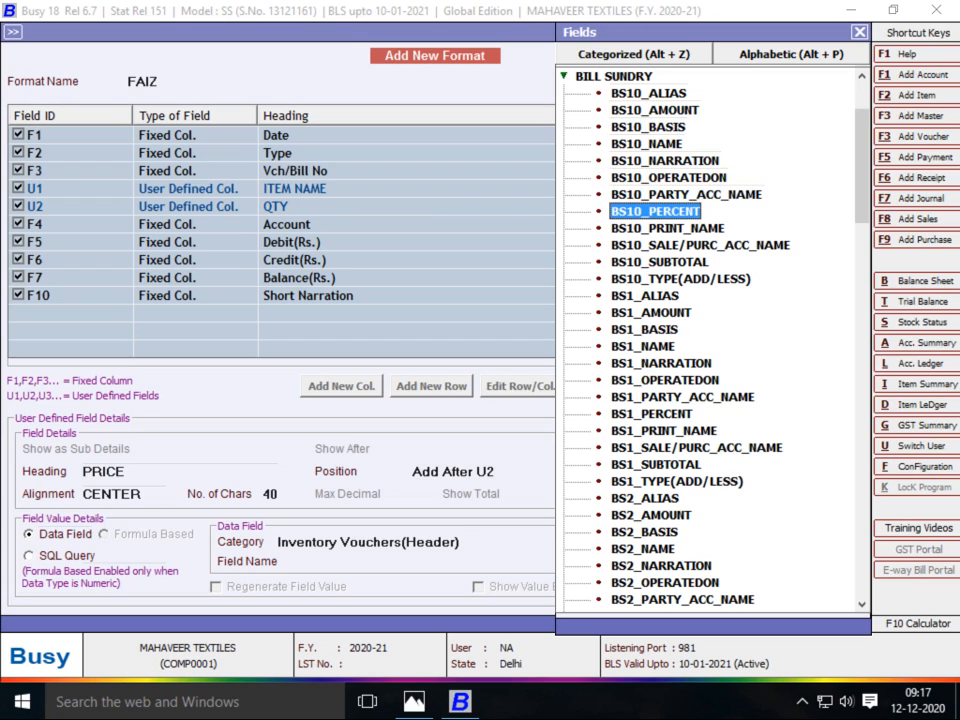
pyautogui.press('Down')
pyautogui.press('Down')
pyautogui.press('Down')
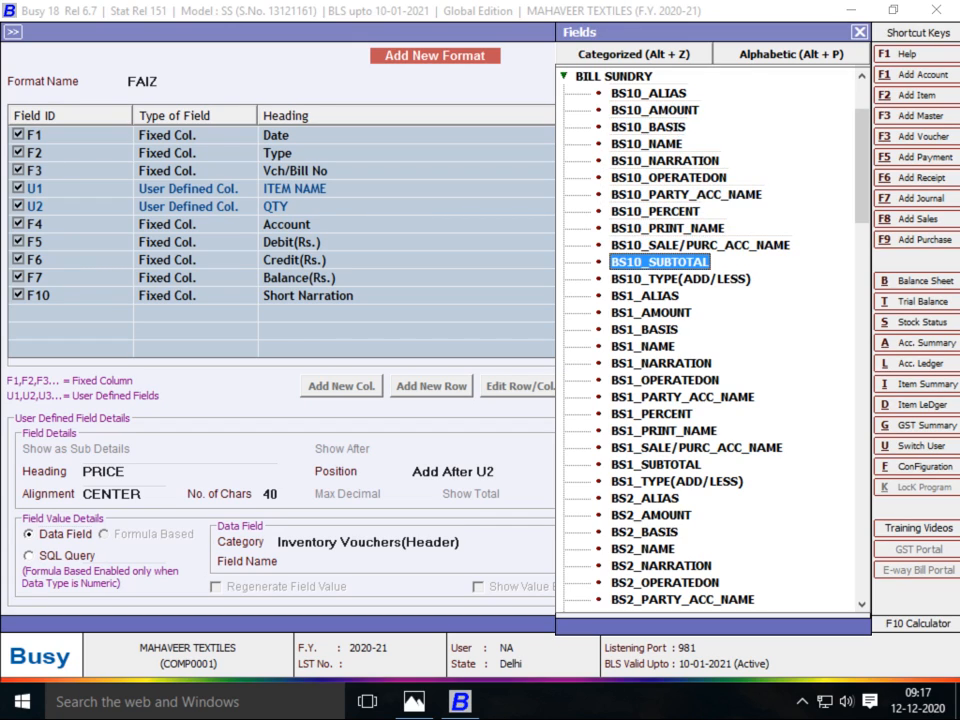
pyautogui.press('Up')
pyautogui.press('Up')
pyautogui.press('Up')
pyautogui.press('Up')
pyautogui.press('Up')
pyautogui.press('Up')
pyautogui.press('Up')
pyautogui.press('Up')
pyautogui.press('Up')
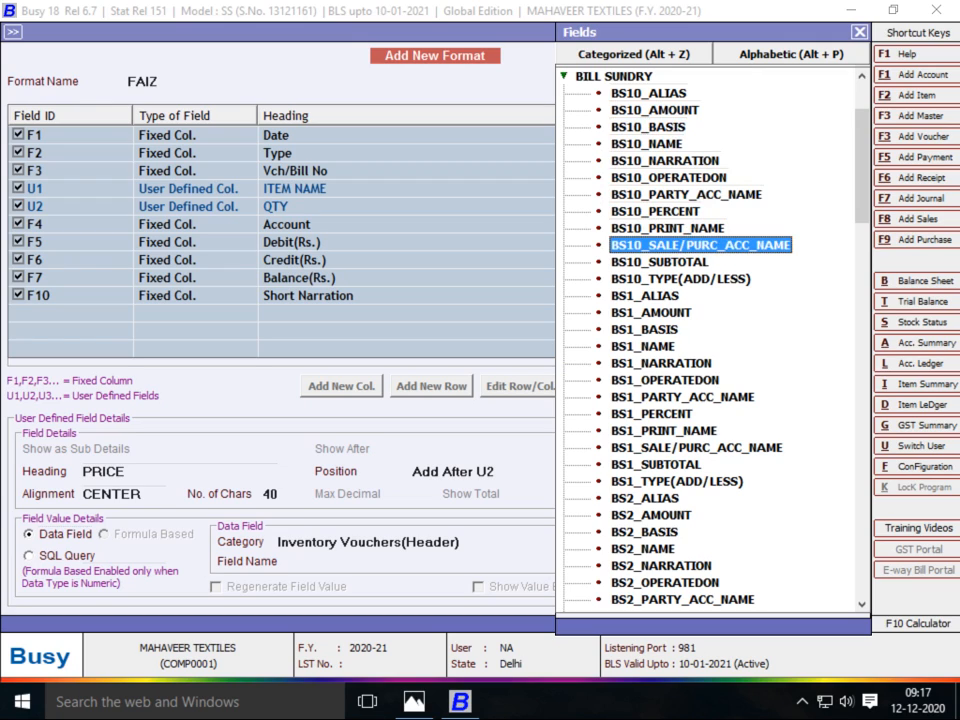
pyautogui.press('Down')
pyautogui.press('Down')
pyautogui.press('Down')
pyautogui.press('Down')
pyautogui.press('Down')
pyautogui.press('Down')
pyautogui.press('Down')
pyautogui.press('Down')
pyautogui.press('Down')
pyautogui.press('Down')
pyautogui.press('Down')
pyautogui.press('Down')
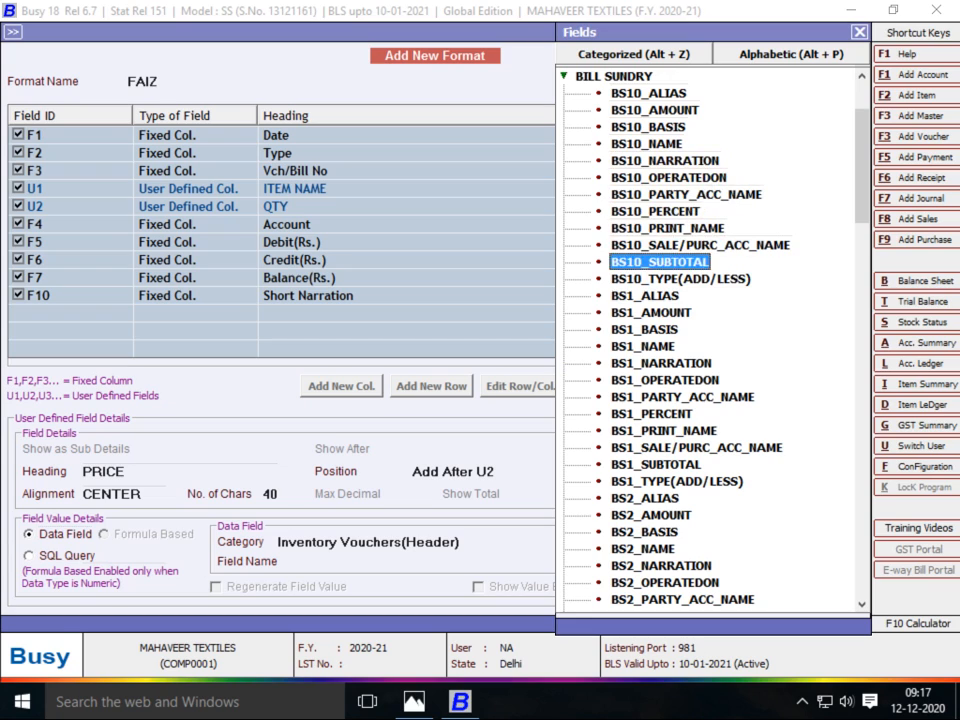
pyautogui.press('Down')
pyautogui.press('Down')
pyautogui.press('Down')
pyautogui.press('Down')
pyautogui.press('Down')
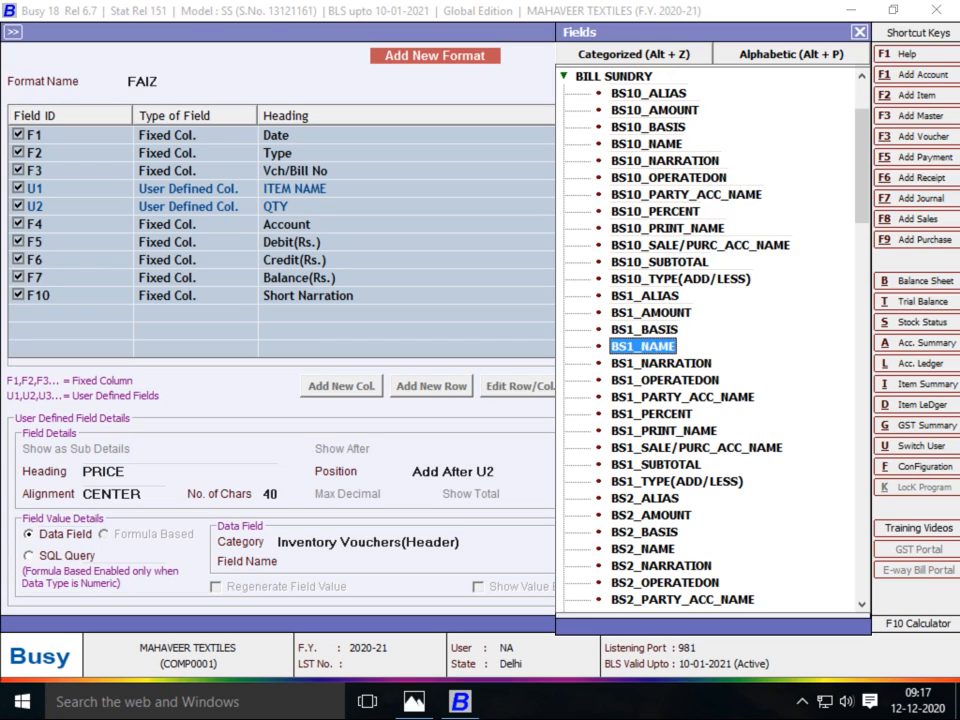
pyautogui.press('Down')
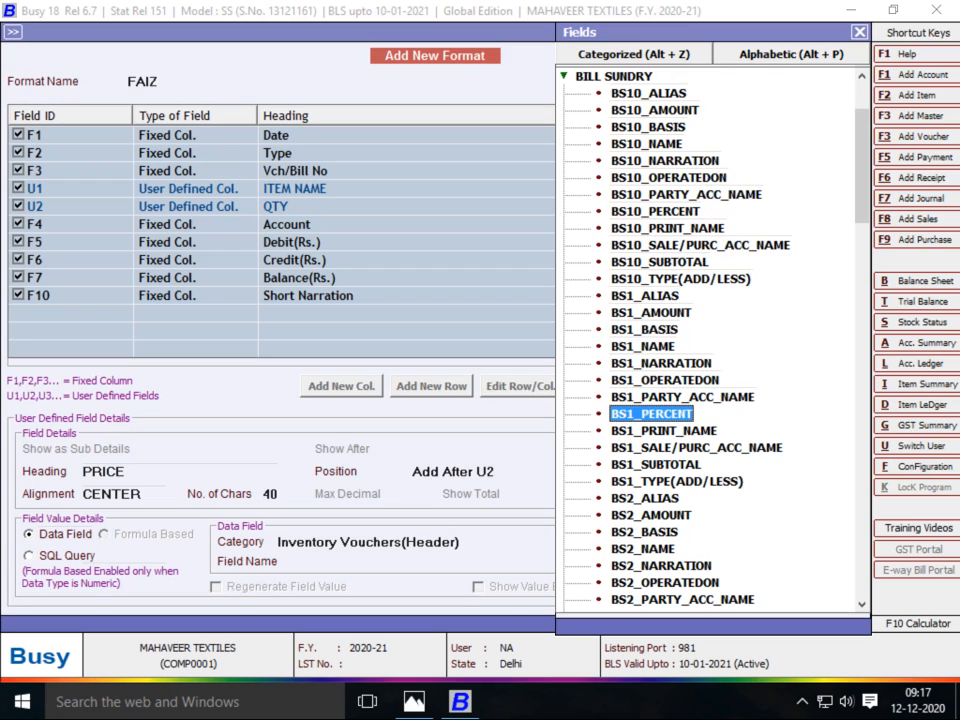
pyautogui.press('Down')
pyautogui.press('Down')
pyautogui.press('Up')
pyautogui.press('Up')
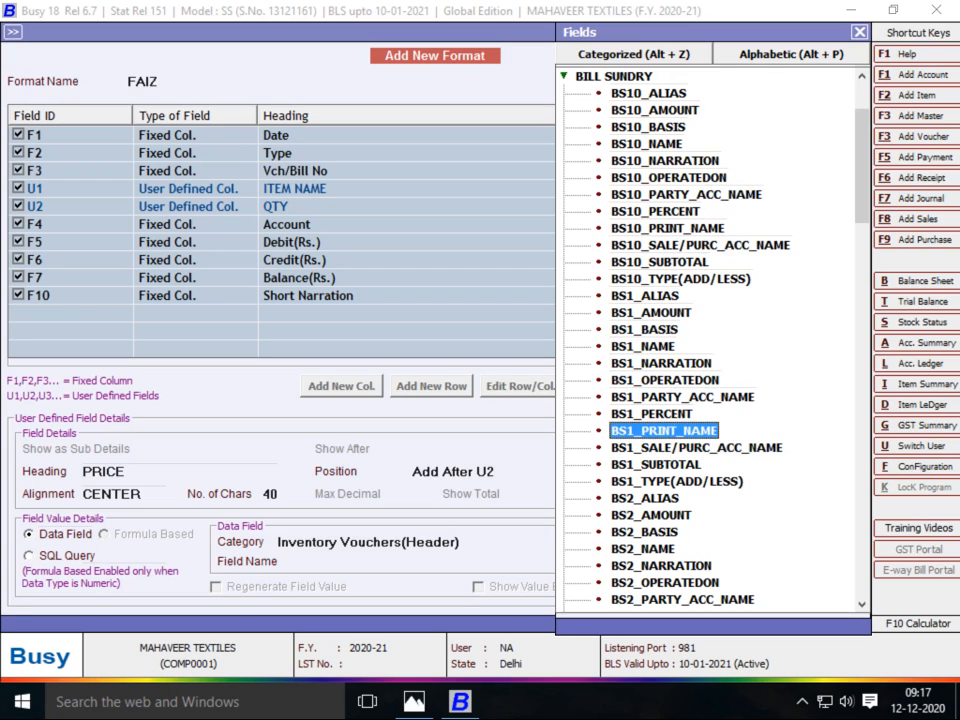
pyautogui.press('Down')
pyautogui.press('Up')
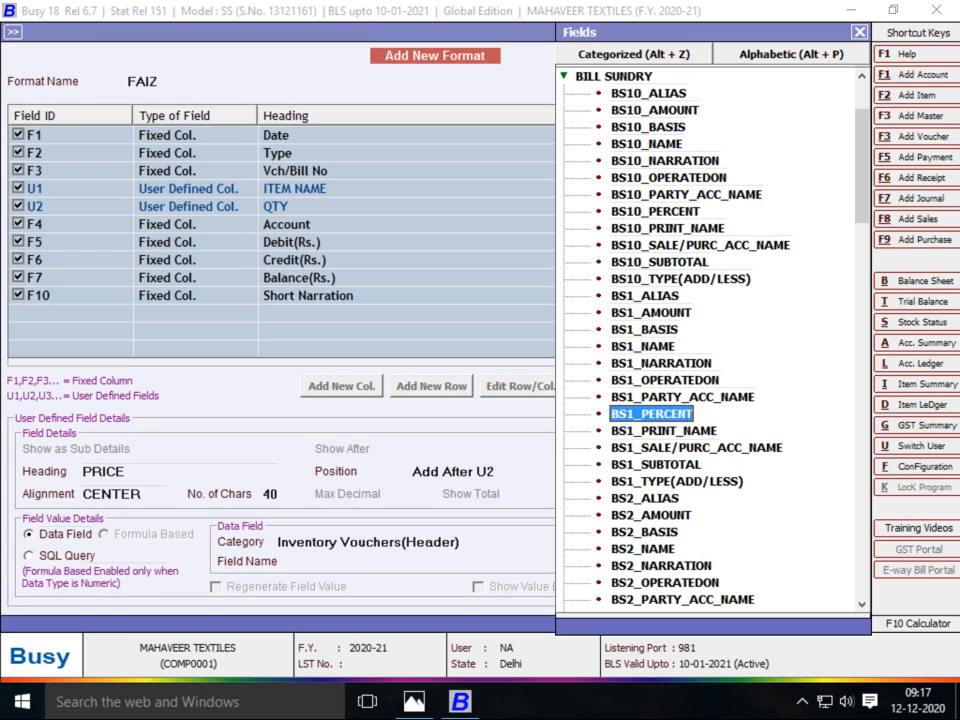
pyautogui.press('Return')
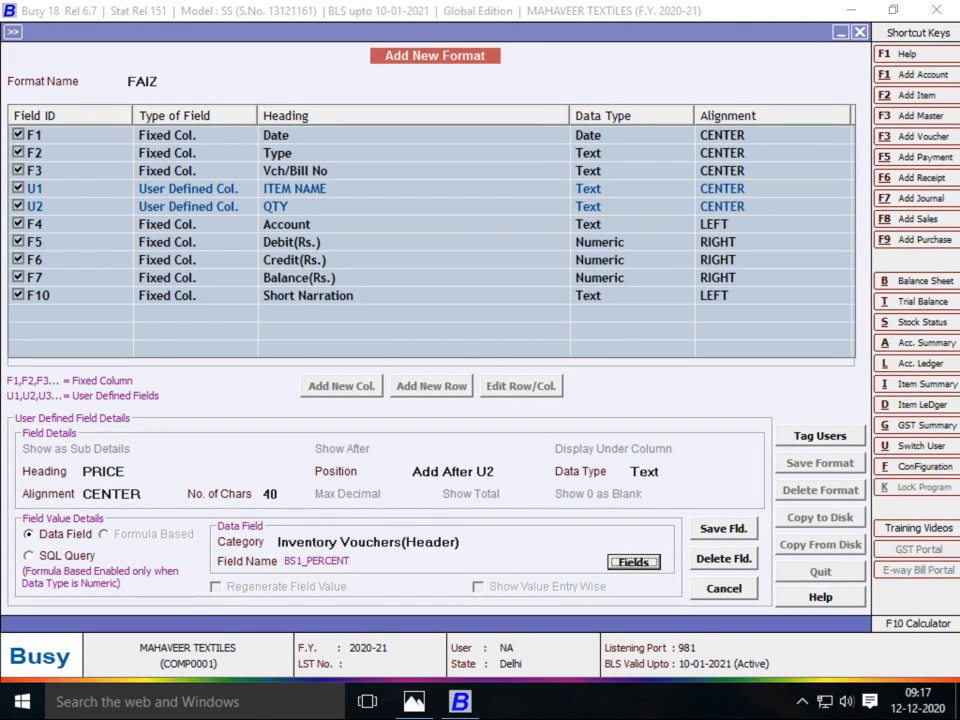
pyautogui.press('Tab')
pyautogui.press('Return')
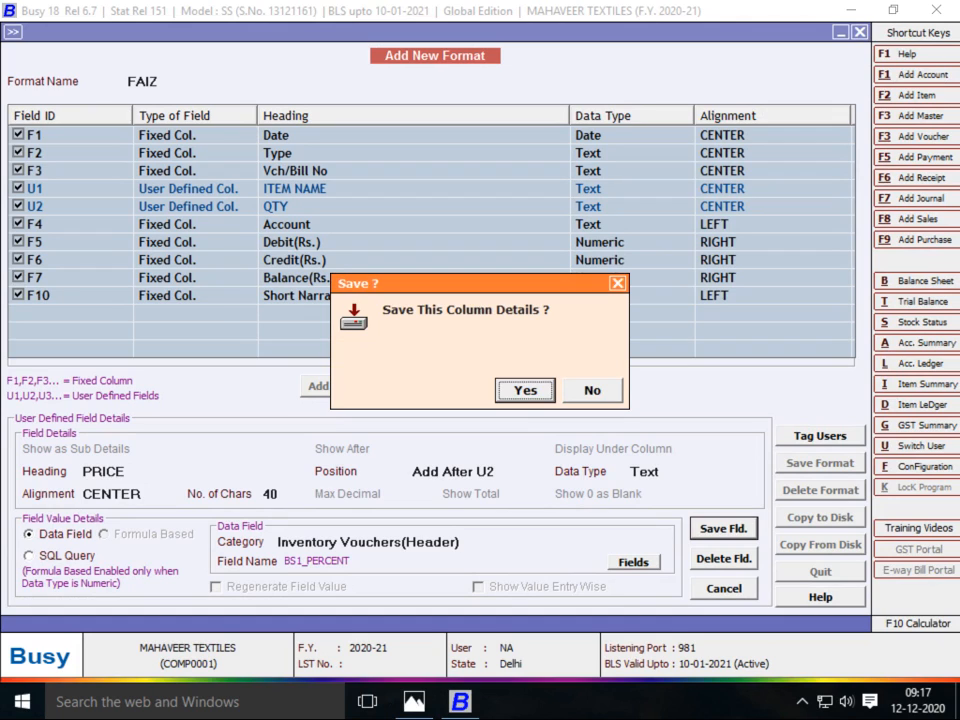
pyautogui.press('Return')
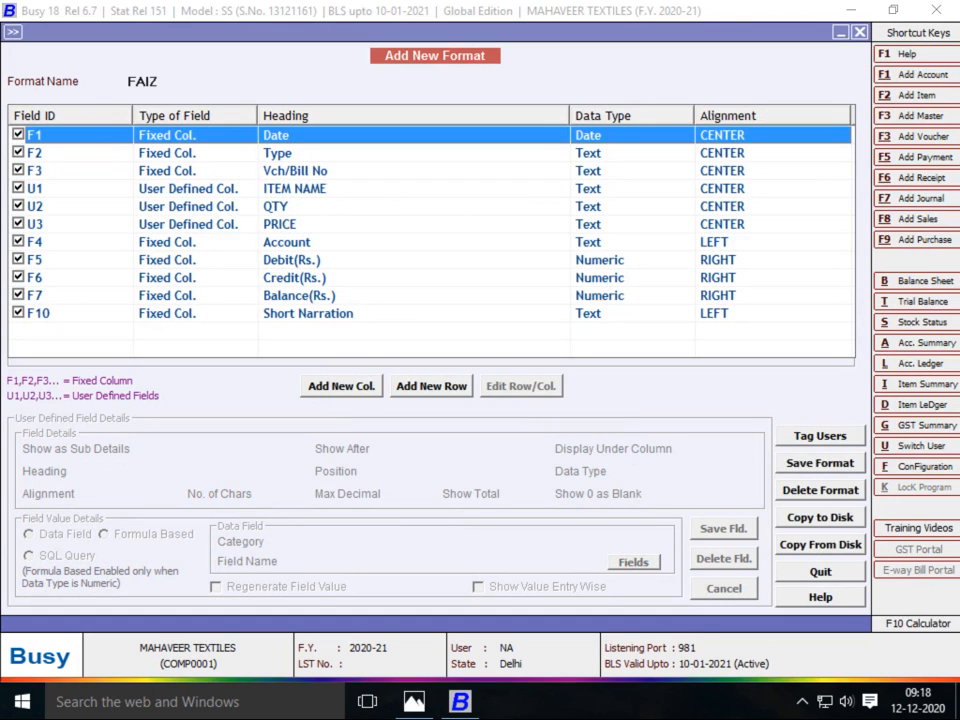
# - Save the new report format with its ITEM NAME, QTY and PRICE columns
pyautogui.press('F2')
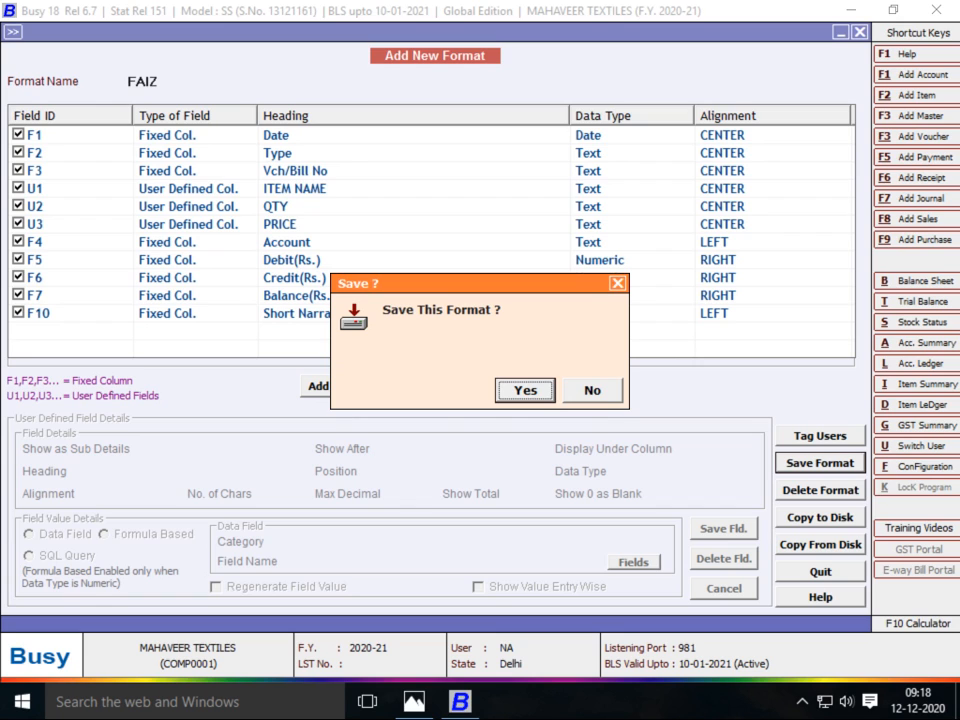
pyautogui.press('Return')
pyautogui.press('Return')
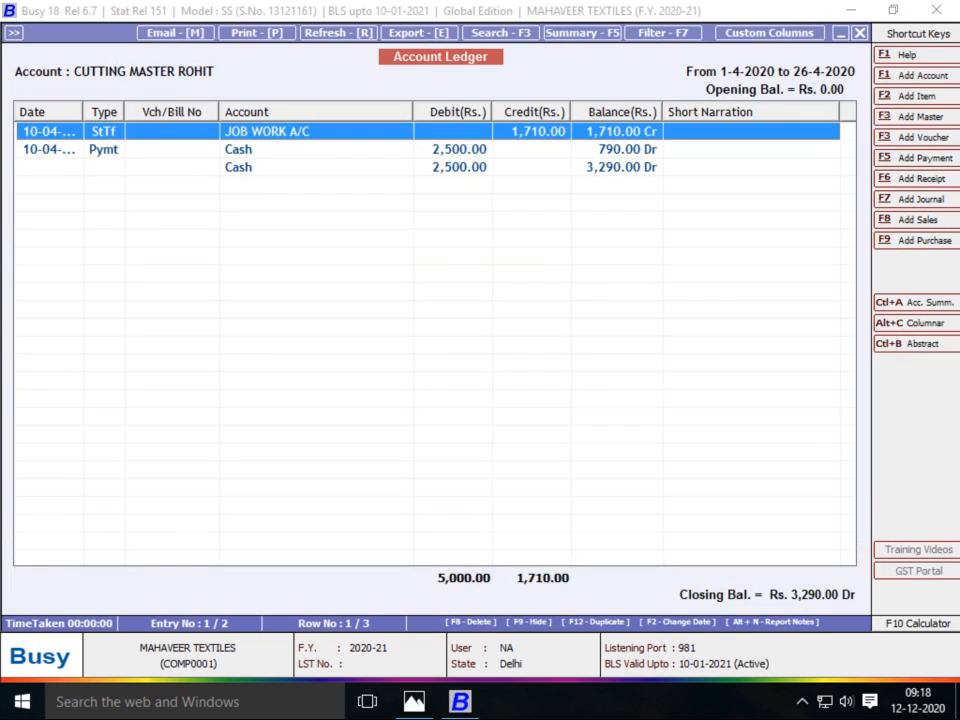
# - Close the current ledger and reopen the Account Ledger options with the newly saved custom format selected
pyautogui.press('Escape')
pyautogui.press('Escape')
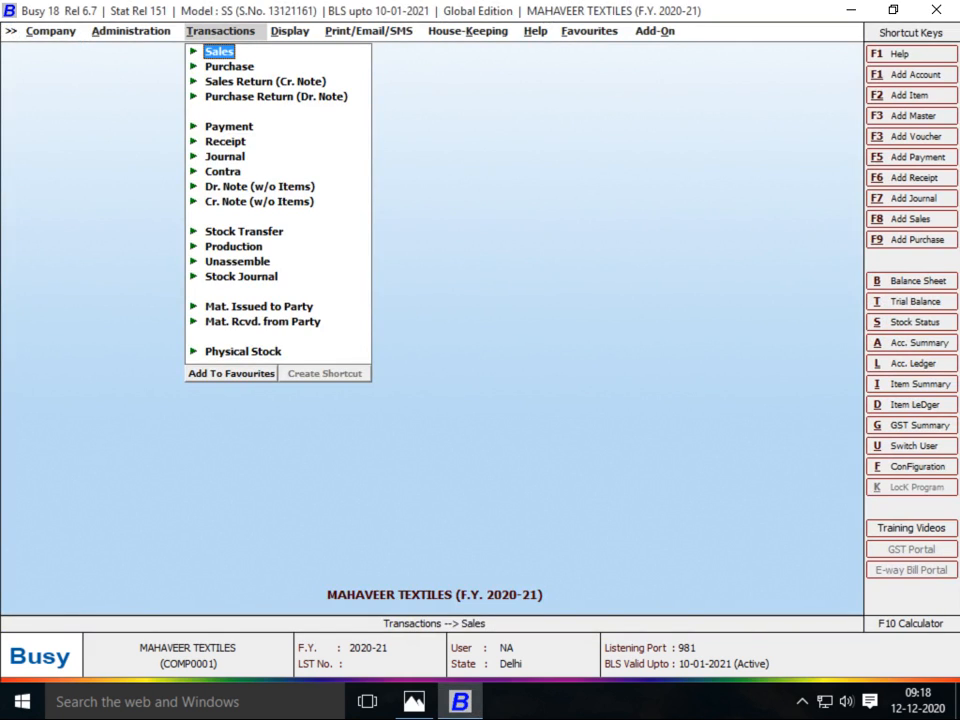
pyautogui.hotkey('alt', 'l')
pyautogui.press('Down')
pyautogui.press('Up')
pyautogui.press('Down')
pyautogui.press('Up')
pyautogui.press('Down')
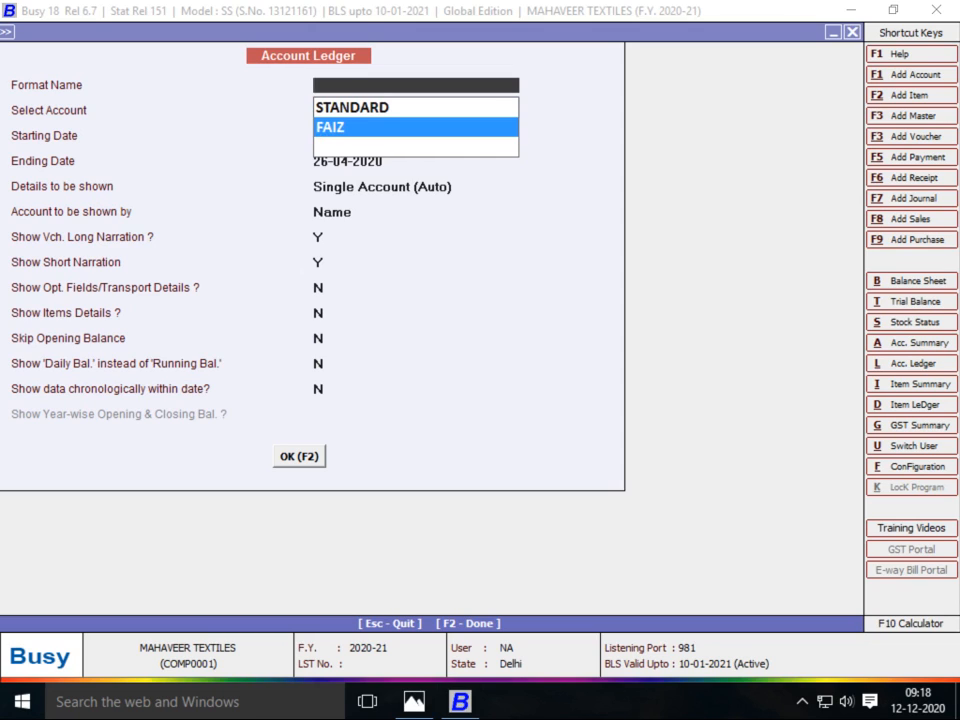
pyautogui.press('Return')
# - Generate the preselected account's ledger for 01-04-2020 to 26-04-2020 with long and short narration set to N
pyautogui.press('Return')
pyautogui.press('Return')
pyautogui.press('Return')
pyautogui.press('Return')
pyautogui.press('Return')
pyautogui.press('Return')
pyautogui.press('Return')
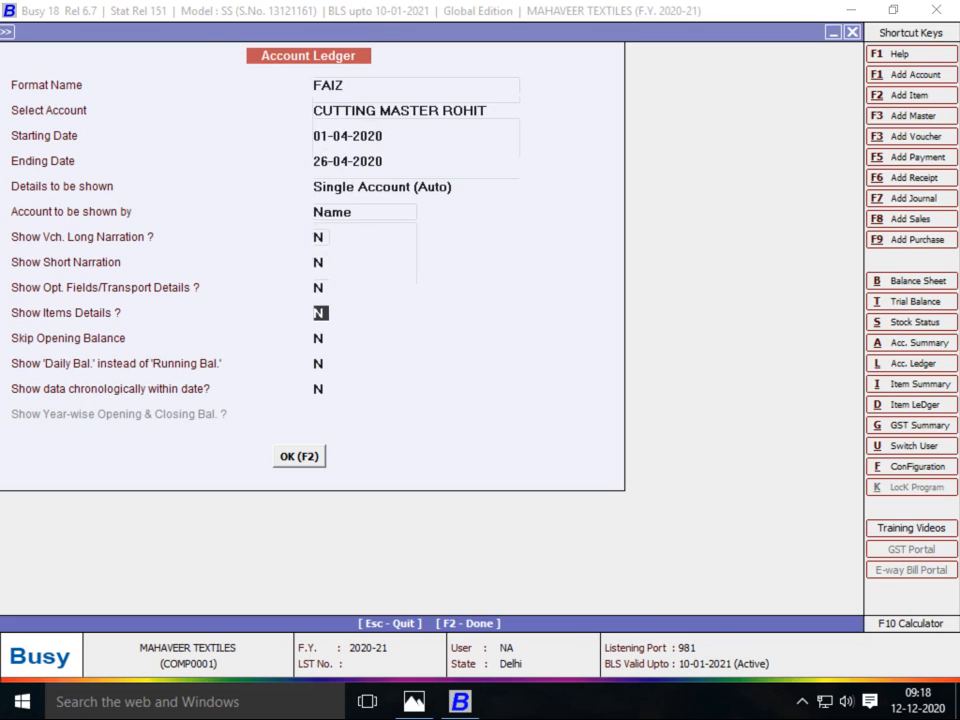
pyautogui.press('F2')
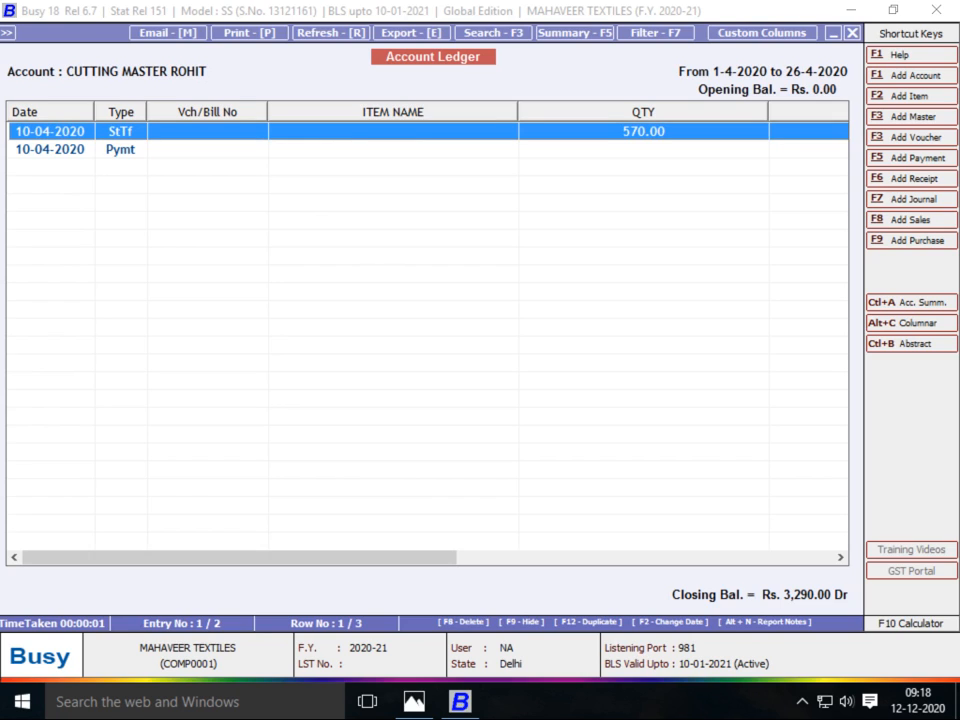
# - Examine the generated ledger's columns across its width, including ITEM NAME, QTY, PRICE, Account, Debit, Credit and Balance
pyautogui.press('Right')
pyautogui.press('Right')
pyautogui.press('Right')
pyautogui.press('Right')
pyautogui.press('Right')
pyautogui.press('Right')
pyautogui.press('Right')
pyautogui.press('Right')
pyautogui.press('Right')
pyautogui.press('Right')
pyautogui.press('Right')
pyautogui.press('Right')
pyautogui.press('Right')
pyautogui.press('Right')
pyautogui.press('Right')
pyautogui.press('Right')
pyautogui.press('Right')
pyautogui.press('Right')
pyautogui.press('Right')
pyautogui.press('Right')
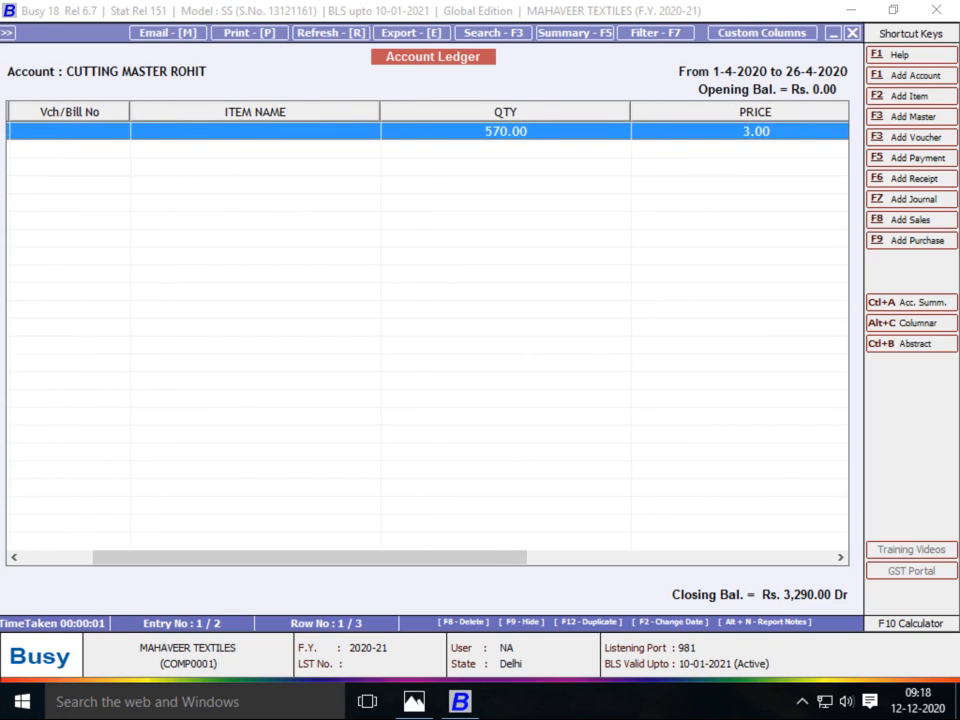
pyautogui.press('Right')
pyautogui.press('Right')
pyautogui.press('Right')
pyautogui.press('Right')
pyautogui.press('Right')
pyautogui.press('Right')
pyautogui.press('Right')
pyautogui.press('Right')
pyautogui.press('Right')
pyautogui.press('Right')
pyautogui.press('Right')
pyautogui.press('Right')
pyautogui.press('Right')
pyautogui.press('Right')
pyautogui.press('Right')
pyautogui.press('Right')
pyautogui.press('Right')
pyautogui.press('Right')
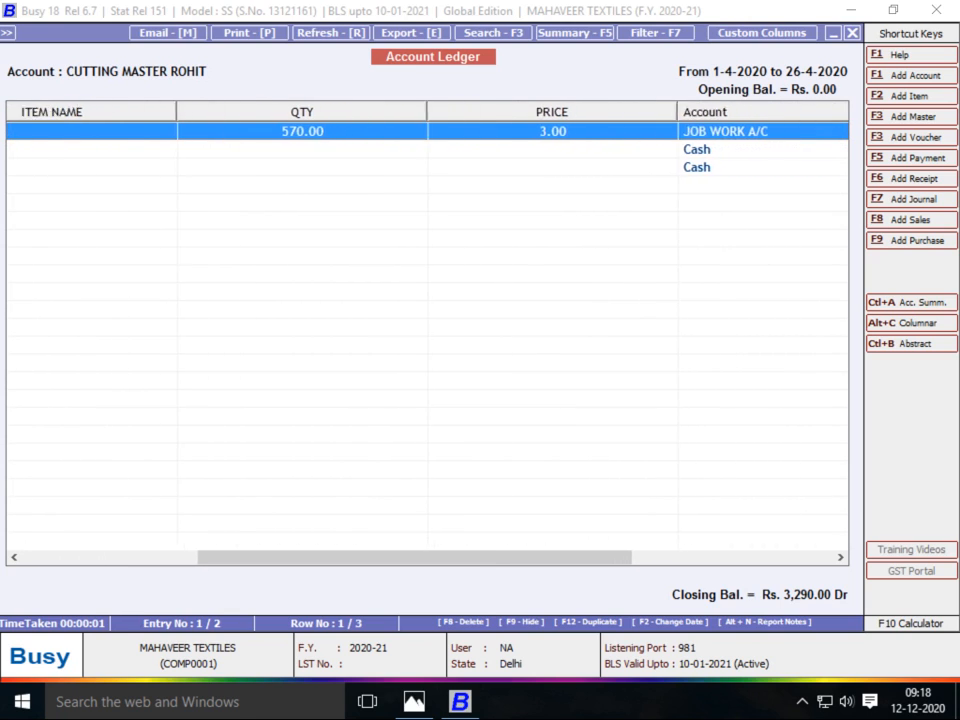
pyautogui.press('Right')
pyautogui.press('Right')
pyautogui.press('Right')
pyautogui.press('Right')
pyautogui.press('Right')
pyautogui.press('Right')
pyautogui.press('Right')
pyautogui.press('Right')
pyautogui.press('Right')
pyautogui.press('Right')
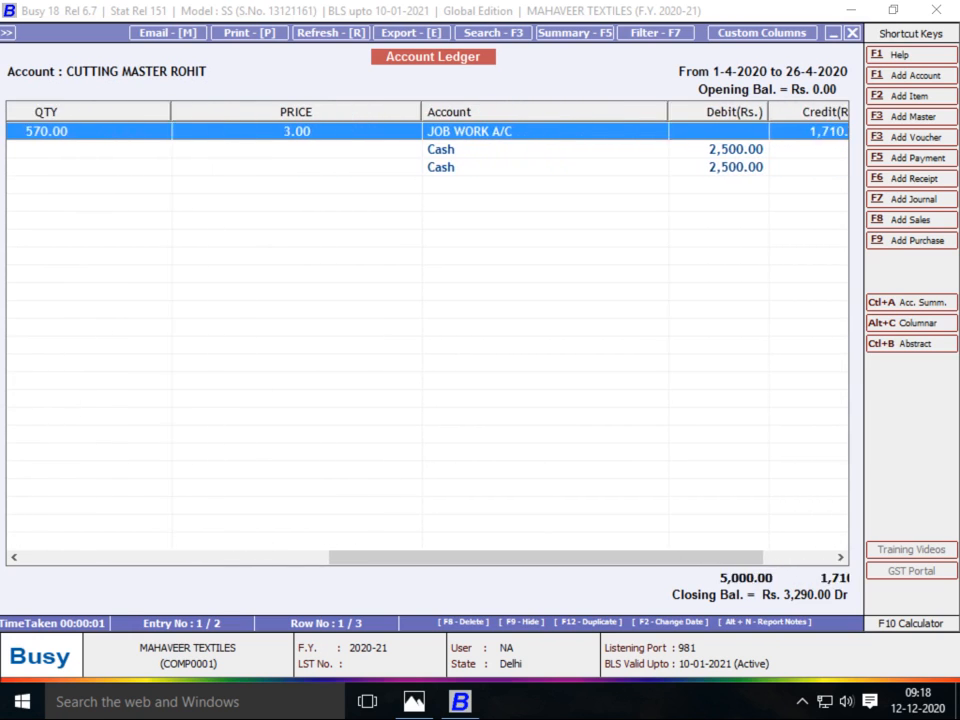
pyautogui.press('Left')
pyautogui.press('Left')
pyautogui.press('Left')
pyautogui.press('Left')
pyautogui.press('Left')
pyautogui.press('Left')
pyautogui.press('Left')
pyautogui.press('Left')
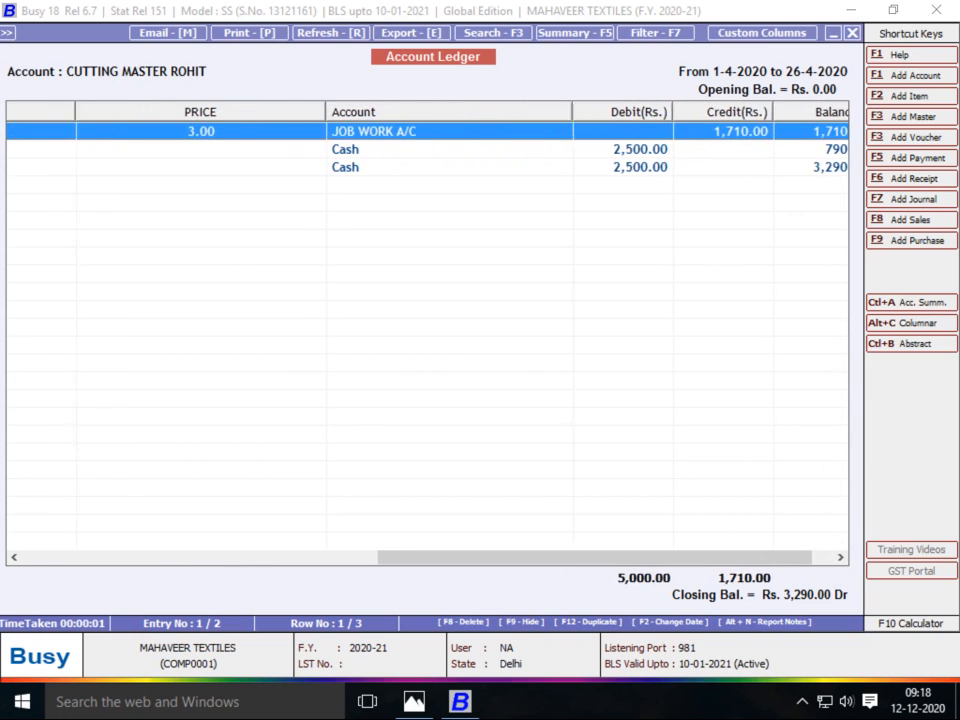
pyautogui.press('Left')
pyautogui.press('Left')
pyautogui.press('Left')
pyautogui.press('Left')
pyautogui.press('Left')
pyautogui.press('Left')
pyautogui.press('Left')
pyautogui.press('Left')
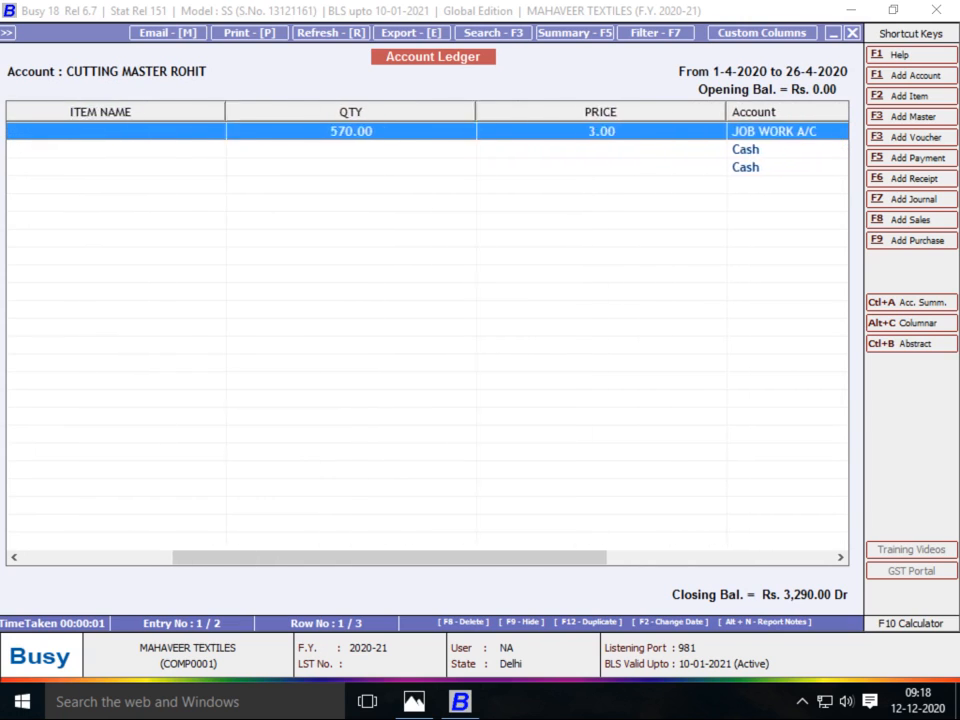
pyautogui.press('Left')
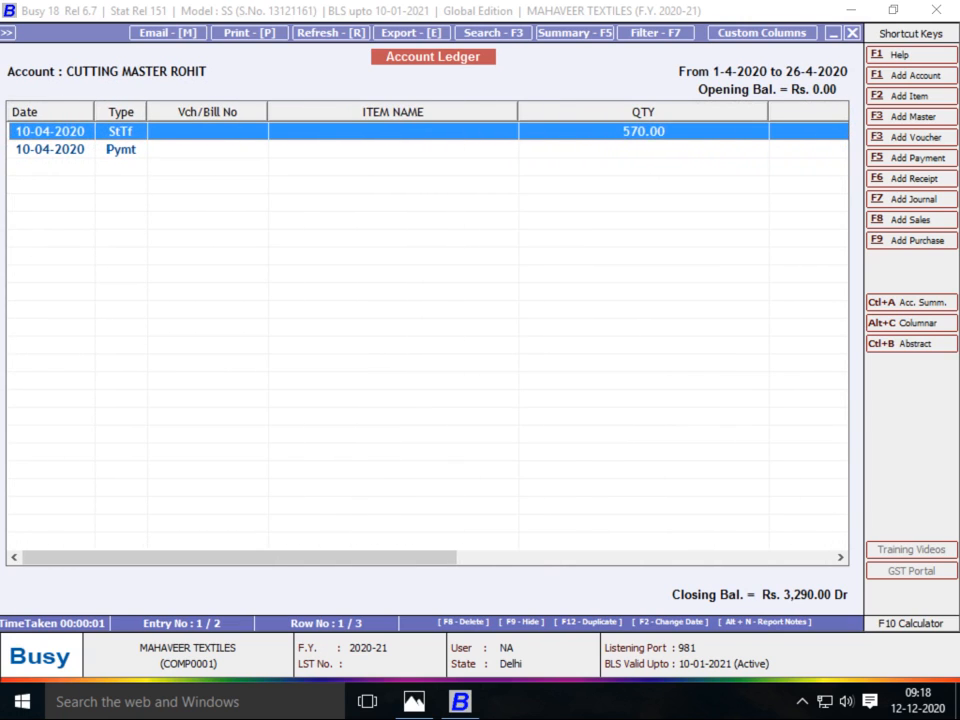
# - Narrow the ledger's Vch/Bill No, ITEM NAME, QTY, PRICE and Account columns so more of the report fits in view
pyautogui.moveTo(267, 112); pyautogui.dragTo(232, 112)
pyautogui.moveTo(482, 112); pyautogui.dragTo(340, 112)
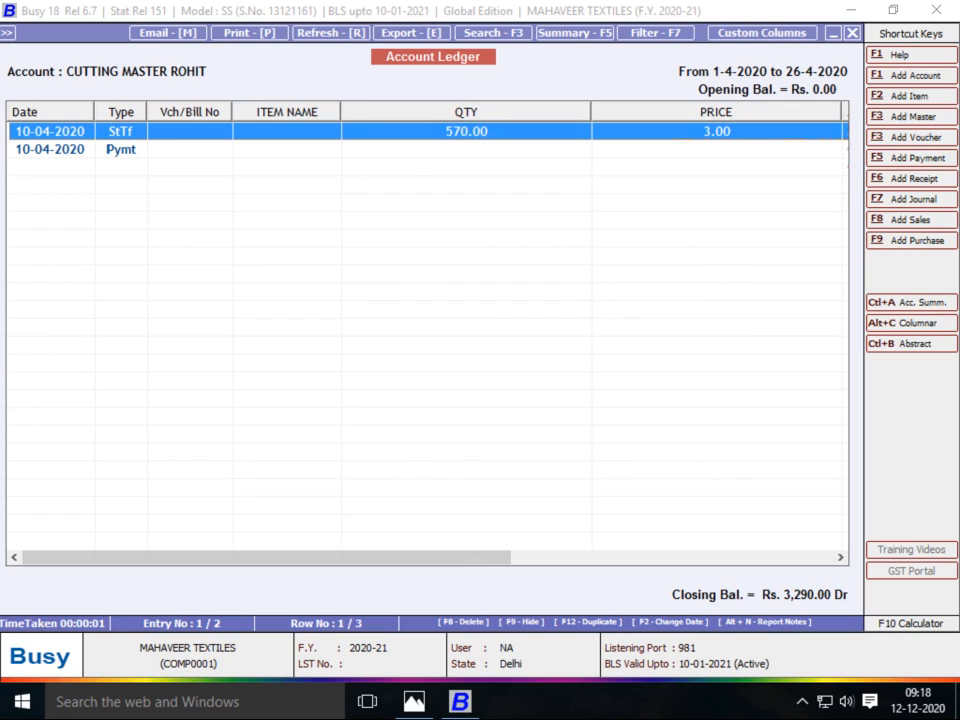
pyautogui.moveTo(590, 112); pyautogui.dragTo(430, 112)
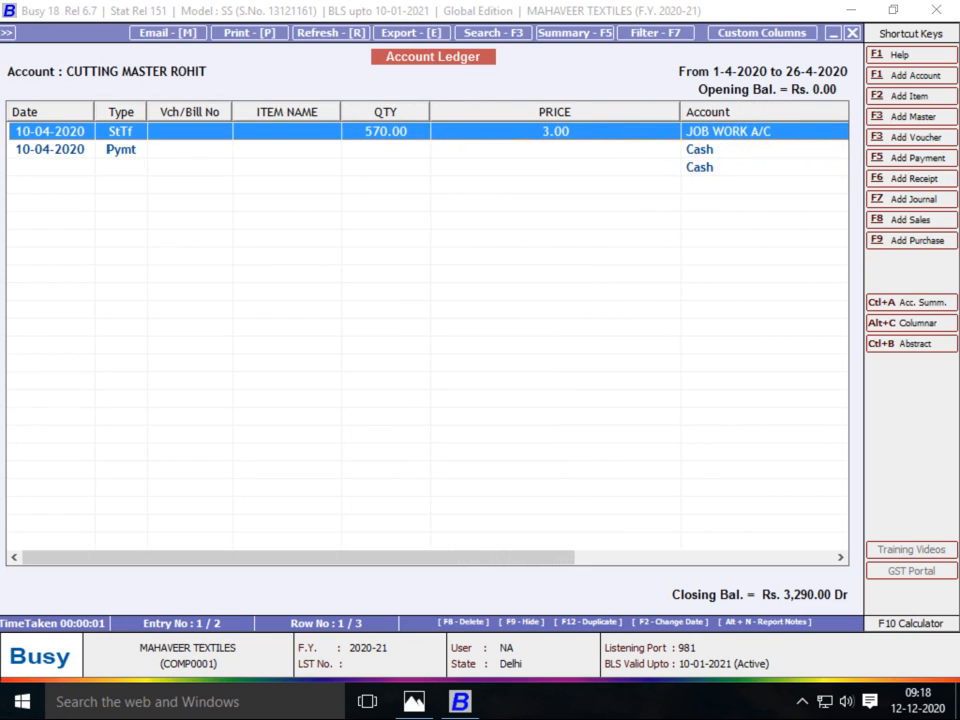
pyautogui.moveTo(680, 112); pyautogui.dragTo(529, 112)
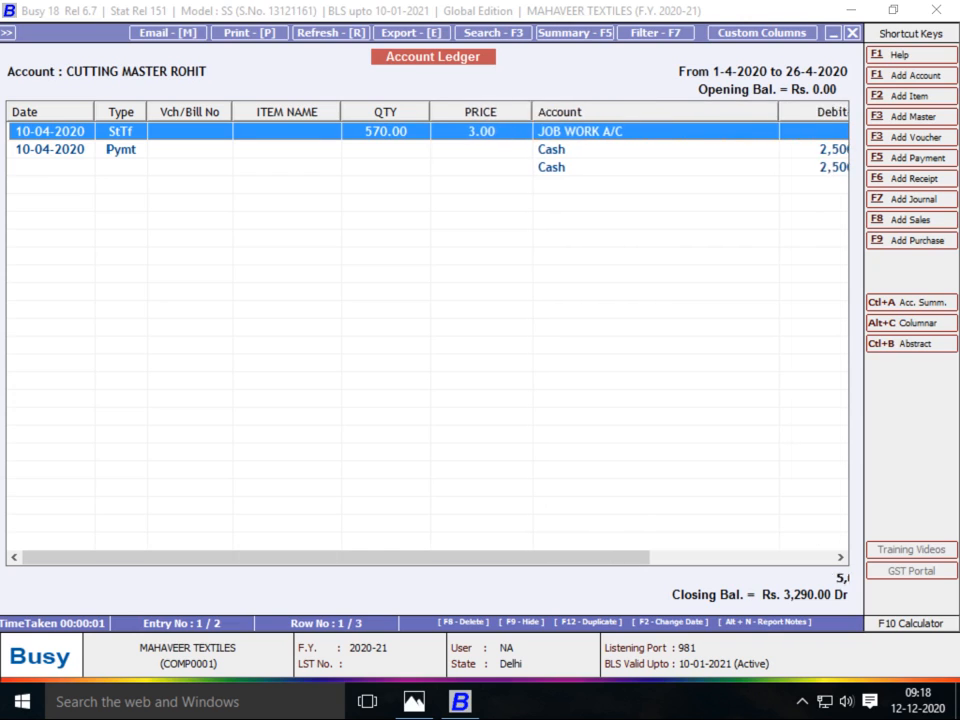
pyautogui.moveTo(776, 112); pyautogui.dragTo(631, 112)
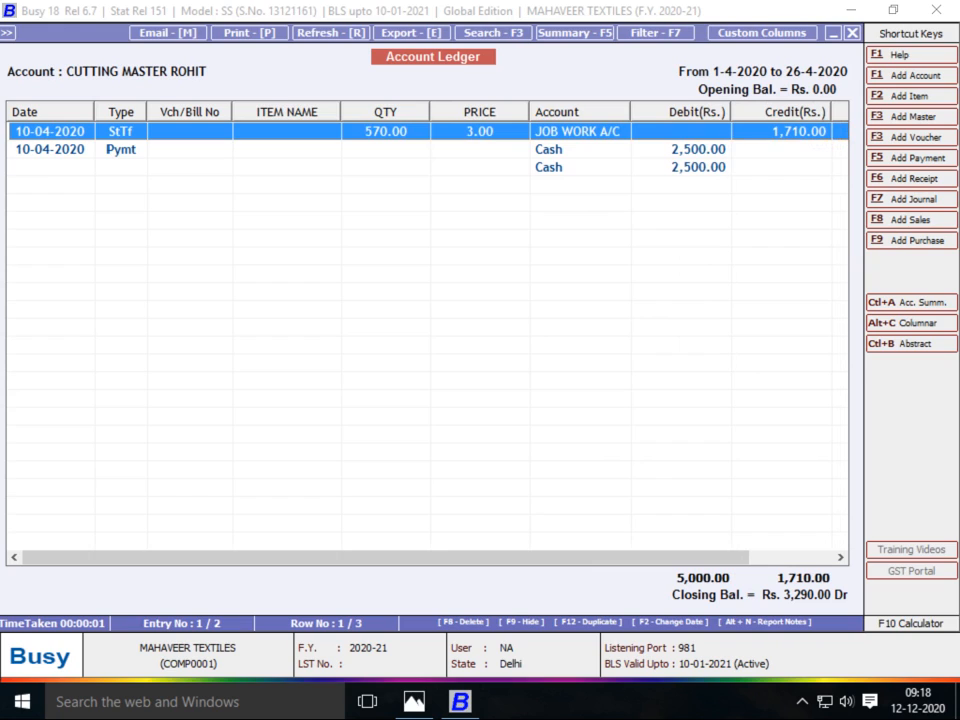
pyautogui.moveTo(233, 112); pyautogui.dragTo(206, 112)
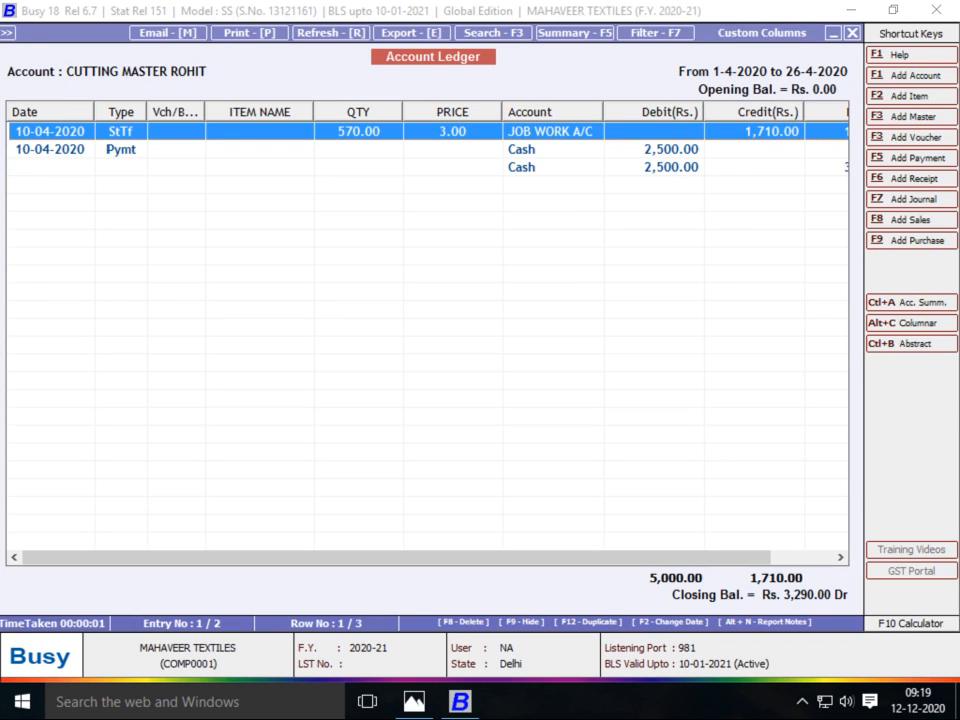
# - Reopen the custom column format and change the ITEM NAME column's data field category to Inventory Vouchers(Body)
pyautogui.click(761, 33)
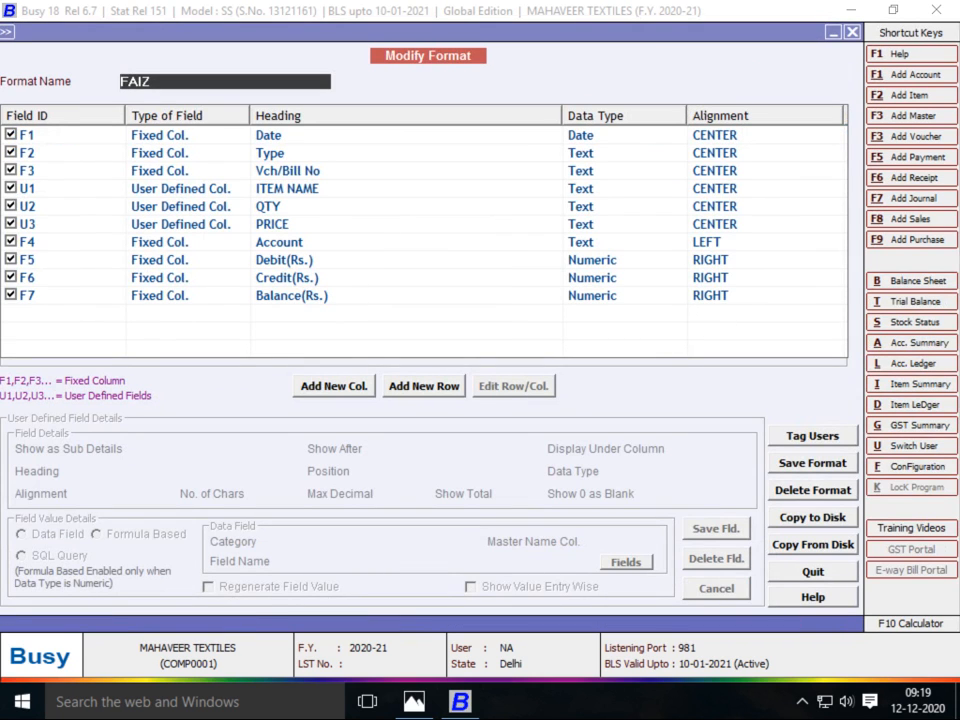
pyautogui.press('Return')
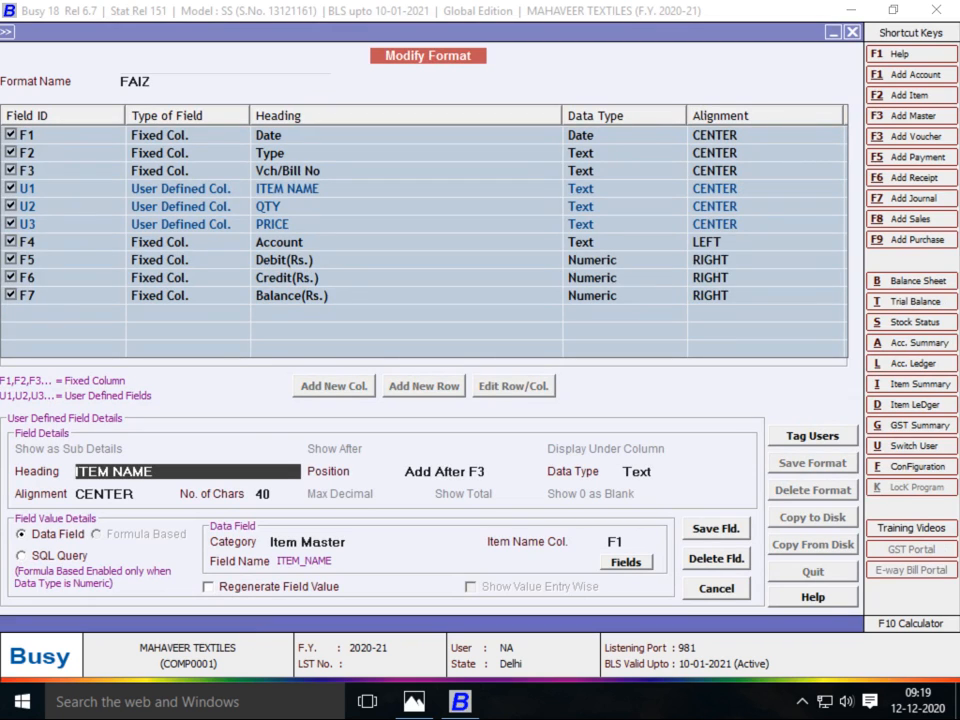
pyautogui.click(375, 542)
pyautogui.press('BackSpace')
pyautogui.press('BackSpace')
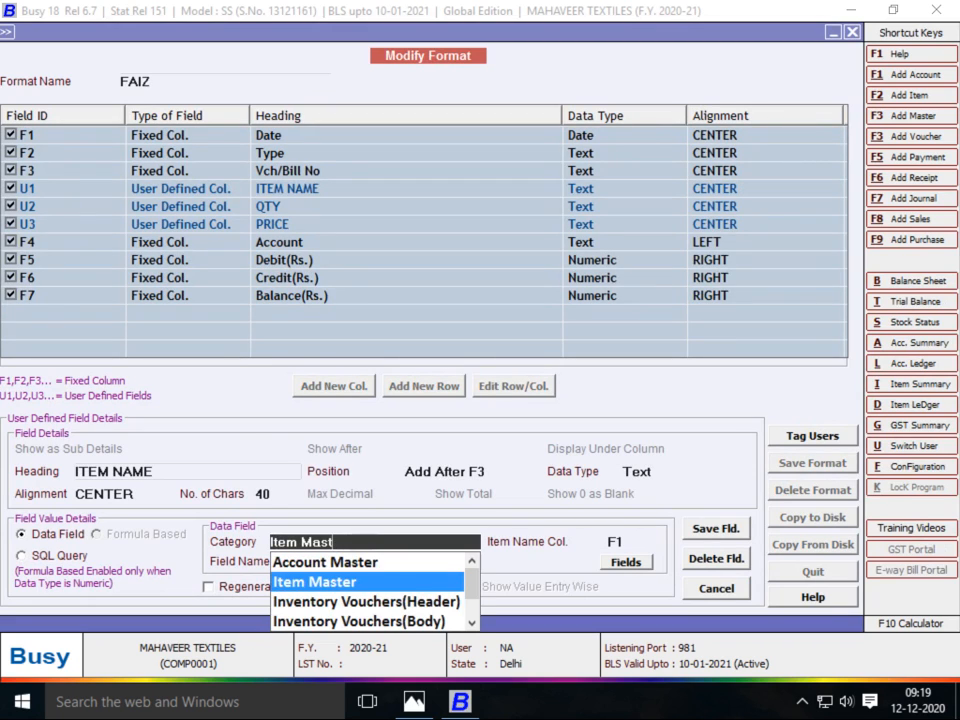
pyautogui.press('Down')
pyautogui.press('Down')
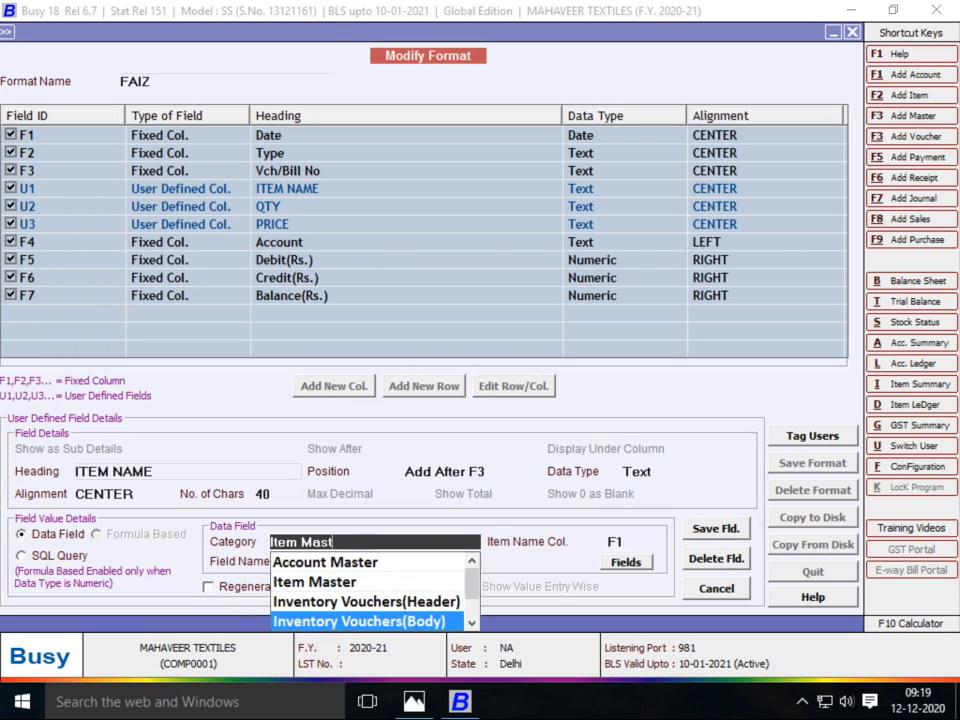
pyautogui.press('Return')
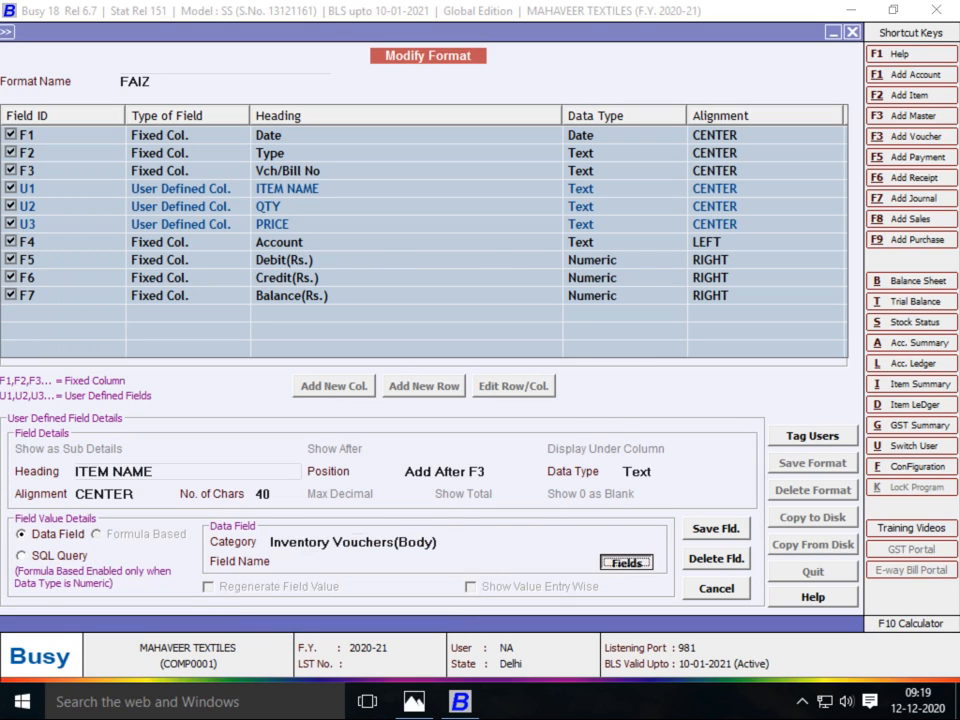
# - Choose ITEM_NAME from the ITEM group as the ITEM NAME column's data field
pyautogui.press('Return')
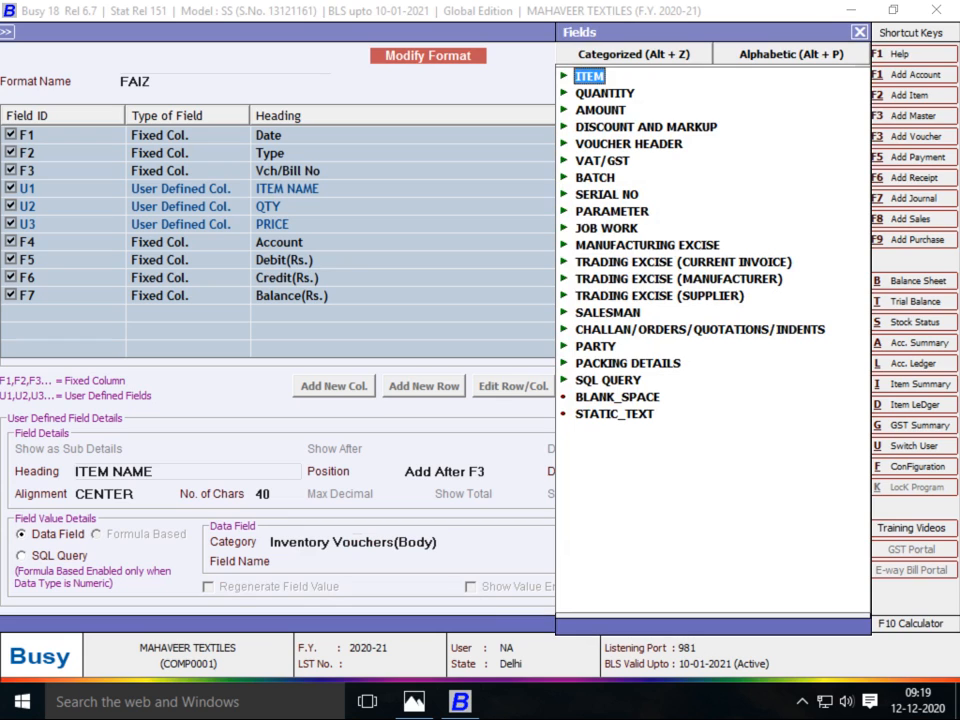
pyautogui.press('Return')
pyautogui.press('Down')
pyautogui.press('Down')
pyautogui.press('Down')
pyautogui.press('Down')
pyautogui.press('Down')
pyautogui.press('Down')
pyautogui.press('Down')
pyautogui.press('Down')
pyautogui.press('Down')
pyautogui.press('Down')
pyautogui.press('Down')
pyautogui.press('Down')
pyautogui.press('Down')
pyautogui.press('Down')
pyautogui.press('Down')
pyautogui.press('Down')
pyautogui.press('Down')
pyautogui.press('Down')
pyautogui.press('Down')
pyautogui.press('Down')
pyautogui.press('Down')
pyautogui.press('Down')
pyautogui.press('Down')
pyautogui.press('Down')
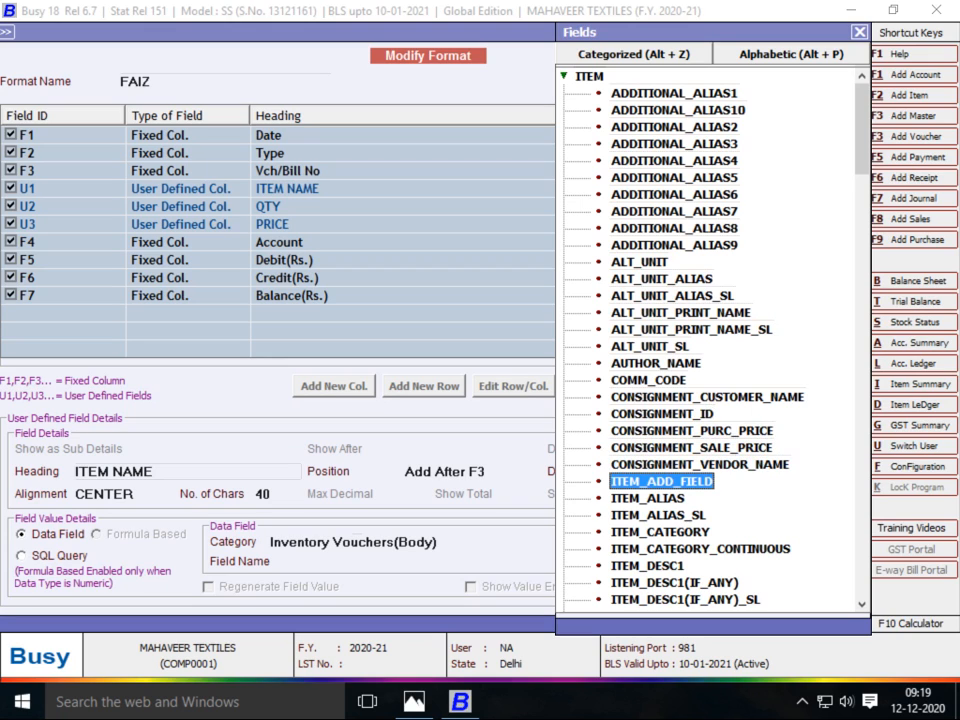
pyautogui.press('Down')
pyautogui.press('Down')
pyautogui.press('Down')
pyautogui.press('Down')
pyautogui.press('Down')
pyautogui.press('Down')
pyautogui.press('Down')
pyautogui.press('Down')
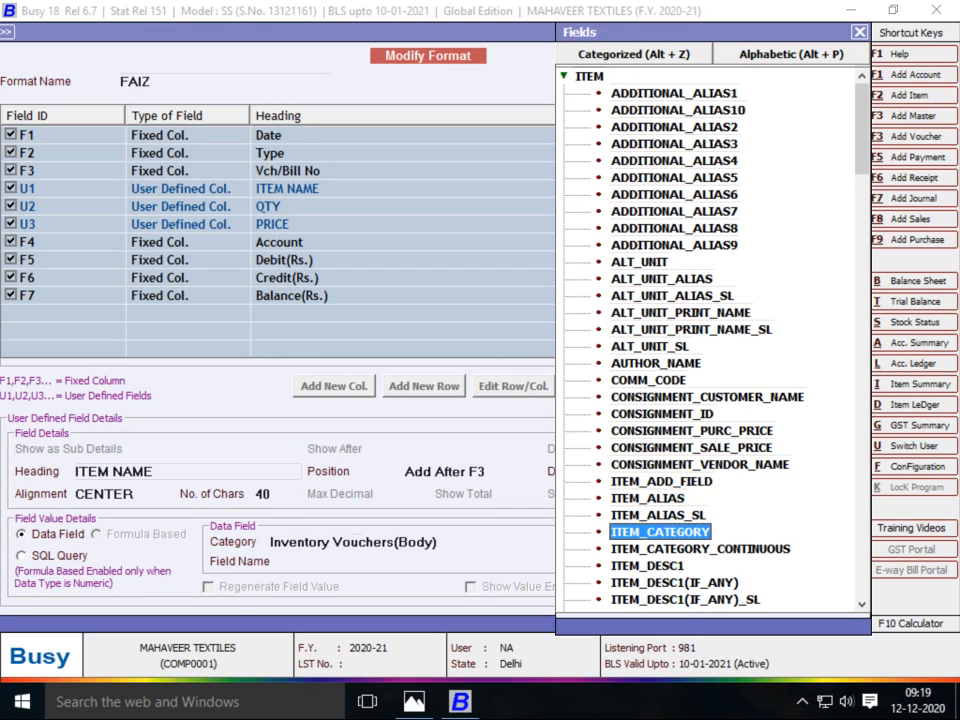
pyautogui.press('Down')
pyautogui.press('Down')
pyautogui.press('Down')
pyautogui.press('Down')
pyautogui.press('Down')
pyautogui.press('Down')
pyautogui.press('Down')
pyautogui.press('Down')
pyautogui.press('Down')
pyautogui.press('Down')
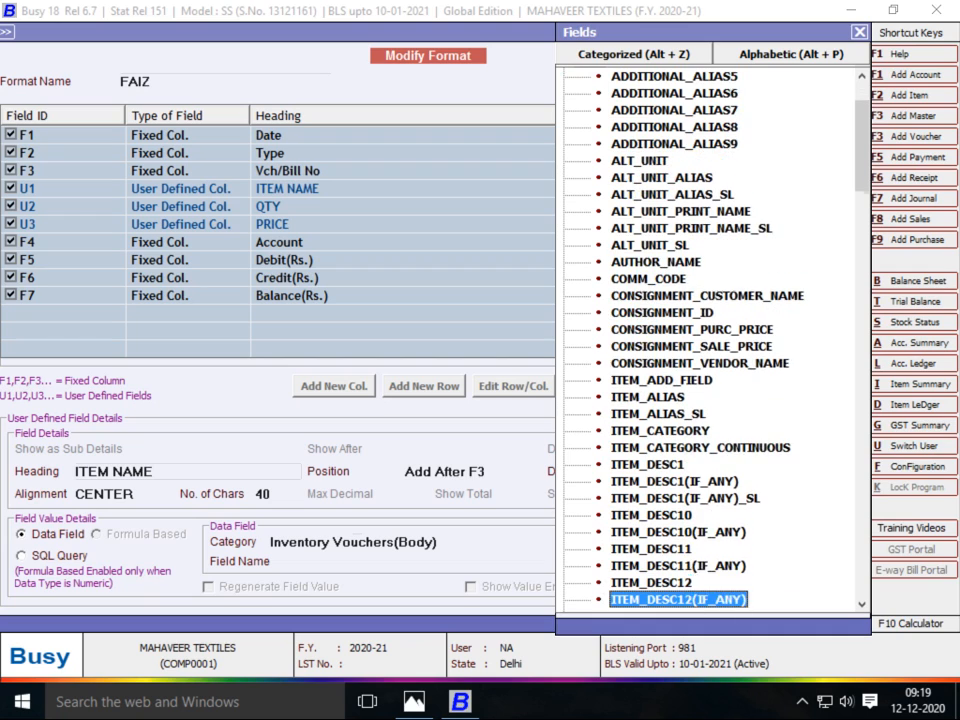
pyautogui.press('Down')
pyautogui.press('Down')
pyautogui.press('Down')
pyautogui.press('Down')
pyautogui.press('Down')
pyautogui.press('Down')
pyautogui.press('Down')
pyautogui.press('Down')
pyautogui.press('Down')
pyautogui.press('Down')
pyautogui.press('Down')
pyautogui.press('Down')
pyautogui.press('Down')
pyautogui.press('Down')
pyautogui.press('Down')
pyautogui.press('Down')
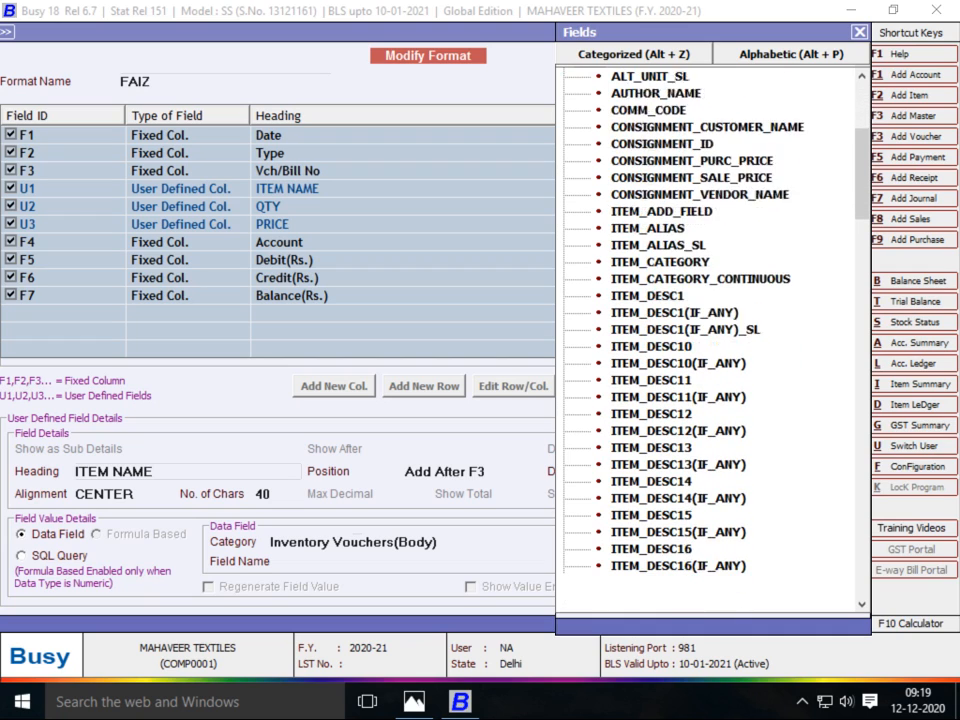
pyautogui.press('Down')
pyautogui.press('Down')
pyautogui.press('Down')
pyautogui.press('Down')
pyautogui.press('Down')
pyautogui.press('Down')
pyautogui.press('Down')
pyautogui.press('Down')
pyautogui.press('Down')
pyautogui.press('Down')
pyautogui.press('Down')
pyautogui.press('Down')
pyautogui.press('Down')
pyautogui.press('Down')
pyautogui.press('Down')
pyautogui.press('Down')
pyautogui.press('Down')
pyautogui.press('Down')
pyautogui.press('Down')
pyautogui.press('Down')
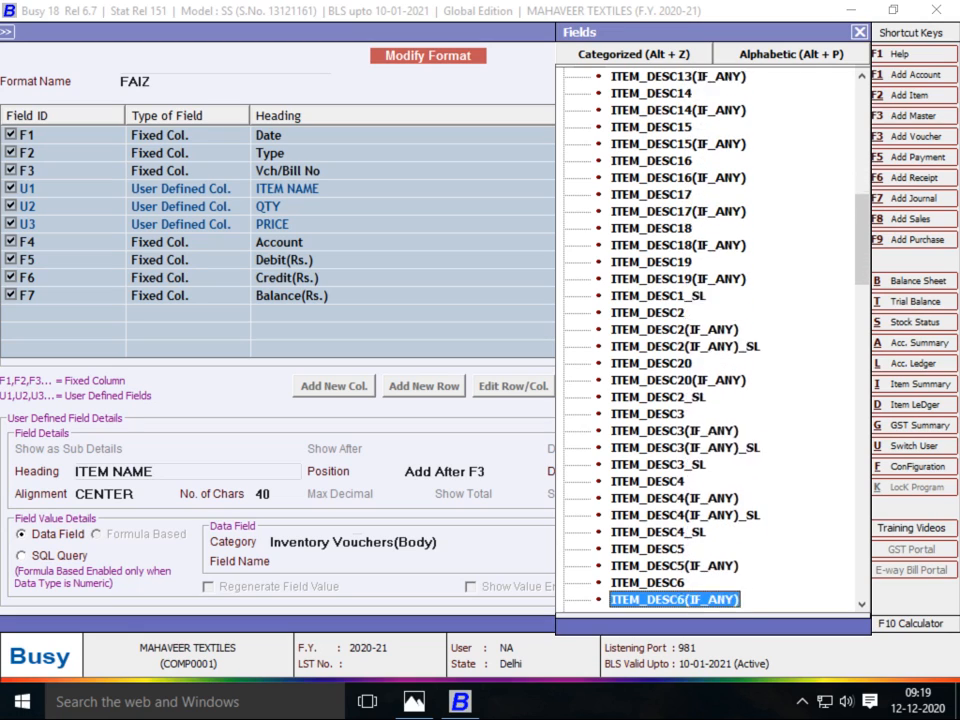
pyautogui.press('Down')
pyautogui.press('Down')
pyautogui.press('Down')
pyautogui.press('Up')
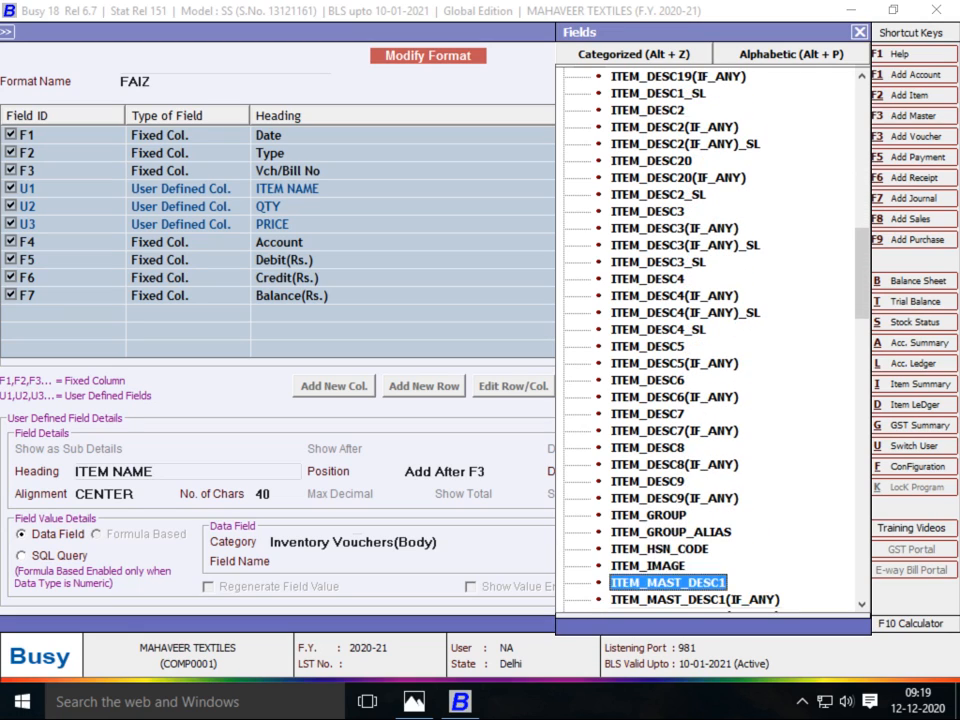
pyautogui.press('Down')
pyautogui.press('Down')
pyautogui.press('Down')
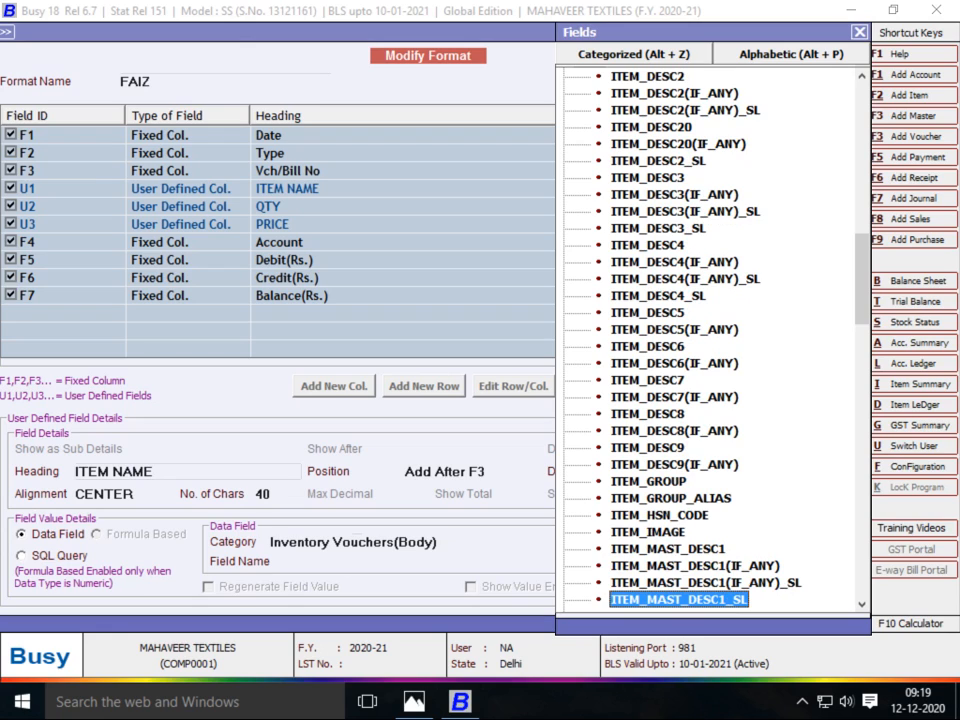
pyautogui.press('Down')
pyautogui.press('Down')
pyautogui.press('Down')
pyautogui.press('Down')
pyautogui.press('Down')
pyautogui.press('Down')
pyautogui.press('Down')
pyautogui.press('Down')
pyautogui.press('Down')
pyautogui.press('Down')
pyautogui.press('Down')
pyautogui.press('Down')
pyautogui.press('Down')
pyautogui.press('Down')
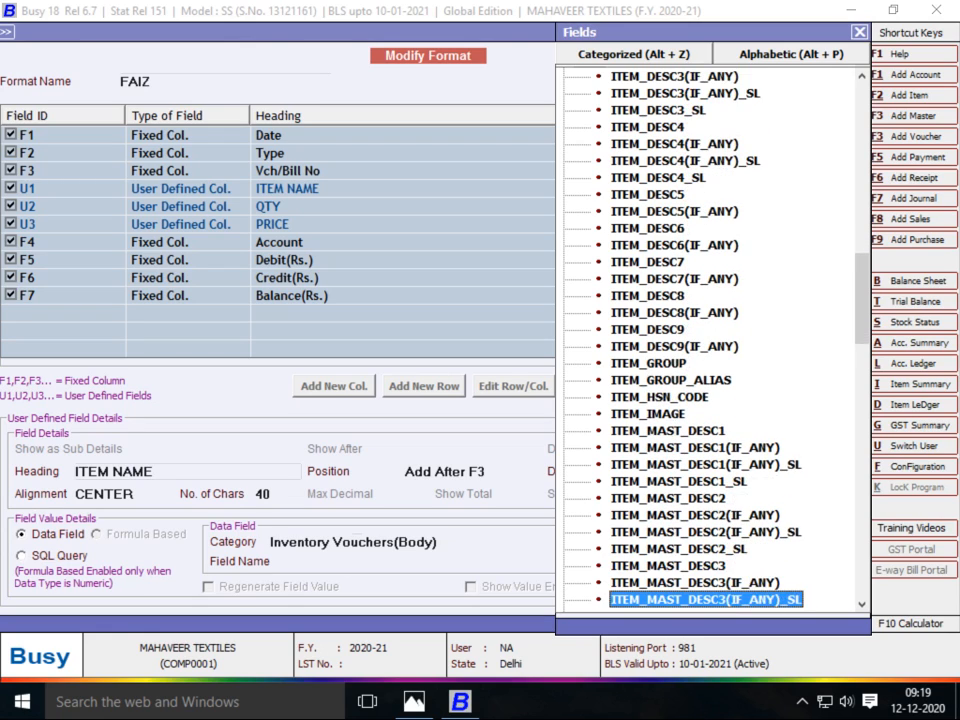
pyautogui.press('Down')
pyautogui.press('Down')
pyautogui.press('Up')
pyautogui.press('Down')
pyautogui.press('Down')
pyautogui.press('Down')
pyautogui.press('Down')
pyautogui.press('Down')
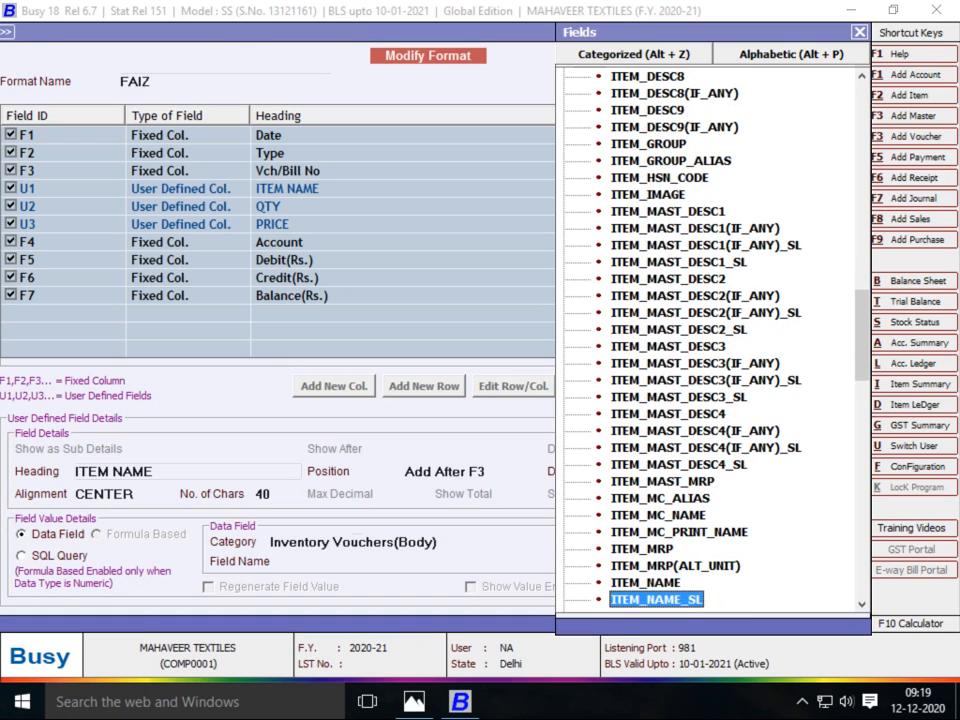
pyautogui.press('Up')
pyautogui.press('Return')
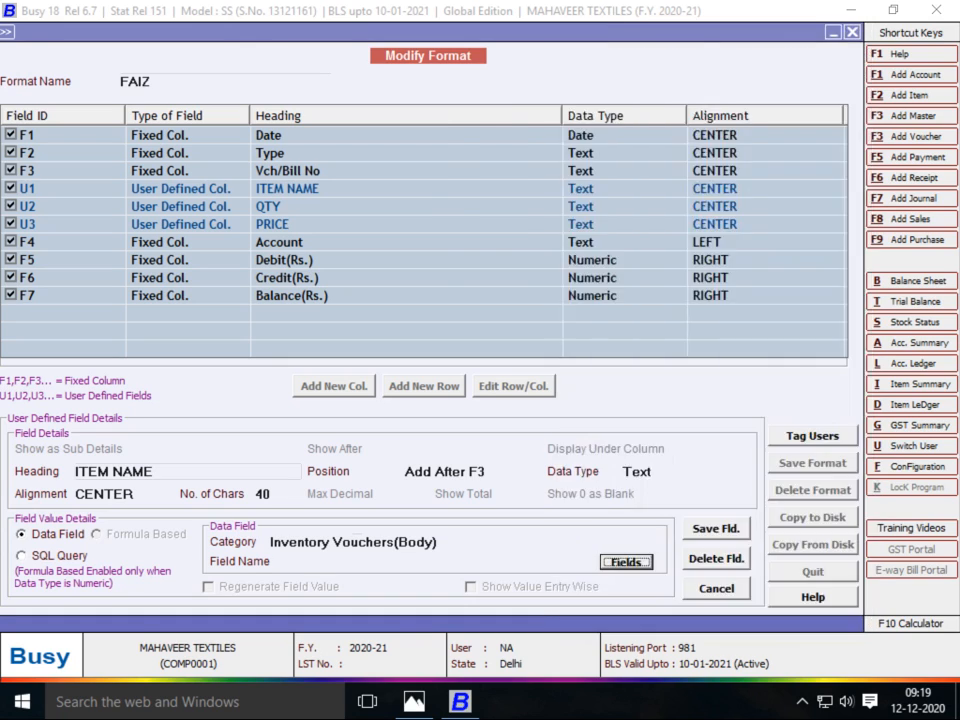
# - Save the ITEM NAME column details and the ledger format, and exit to the main menu
pyautogui.press('F2')
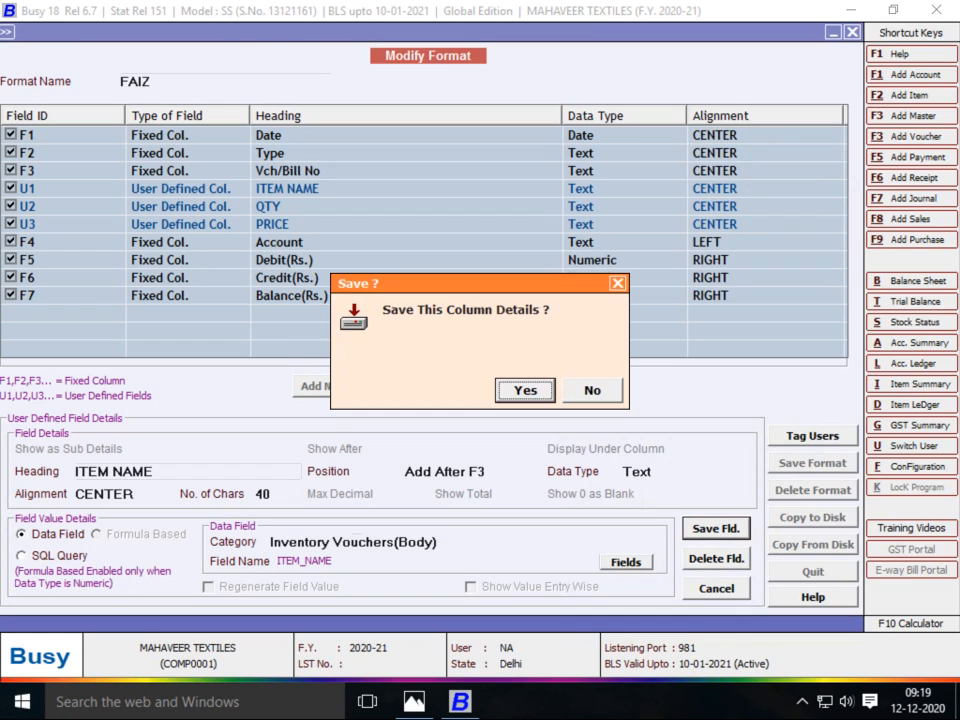
pyautogui.press('Return')
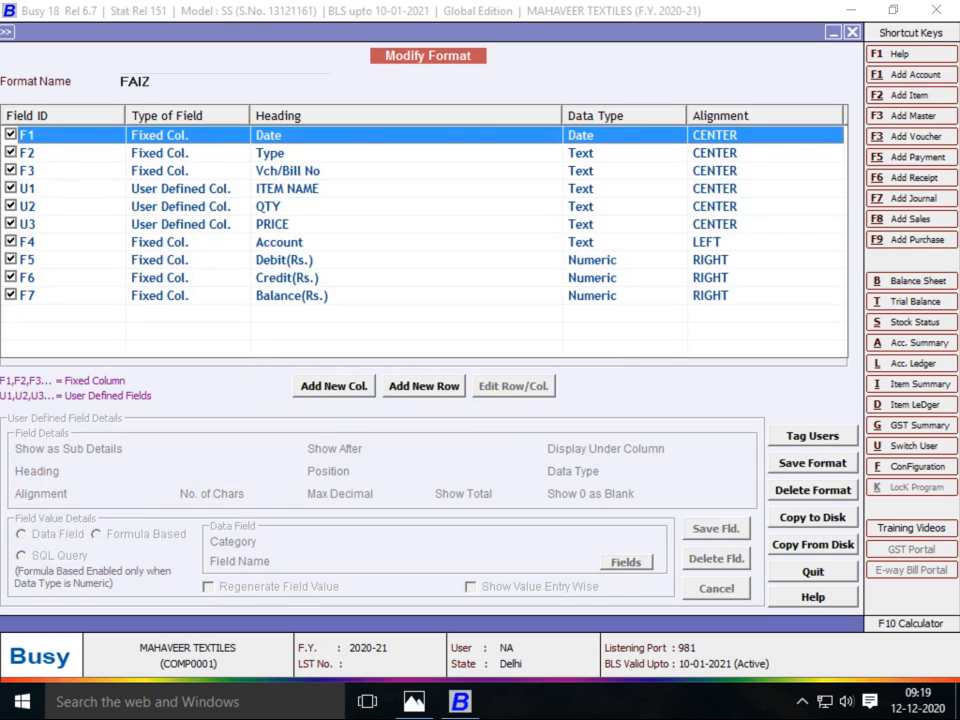
pyautogui.press('F2')
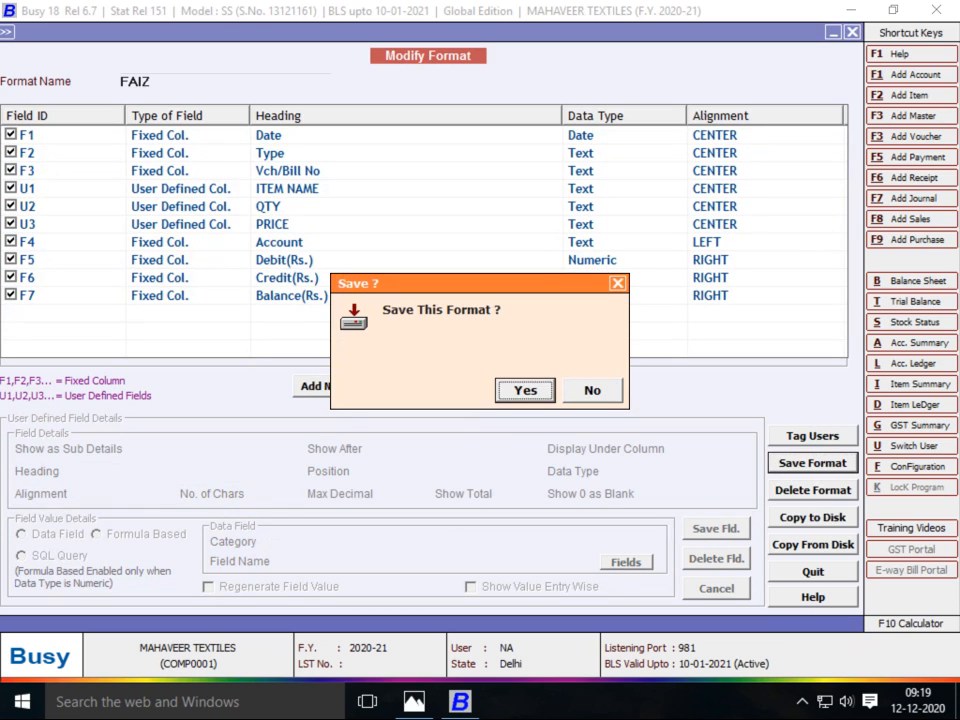
pyautogui.press('Return')
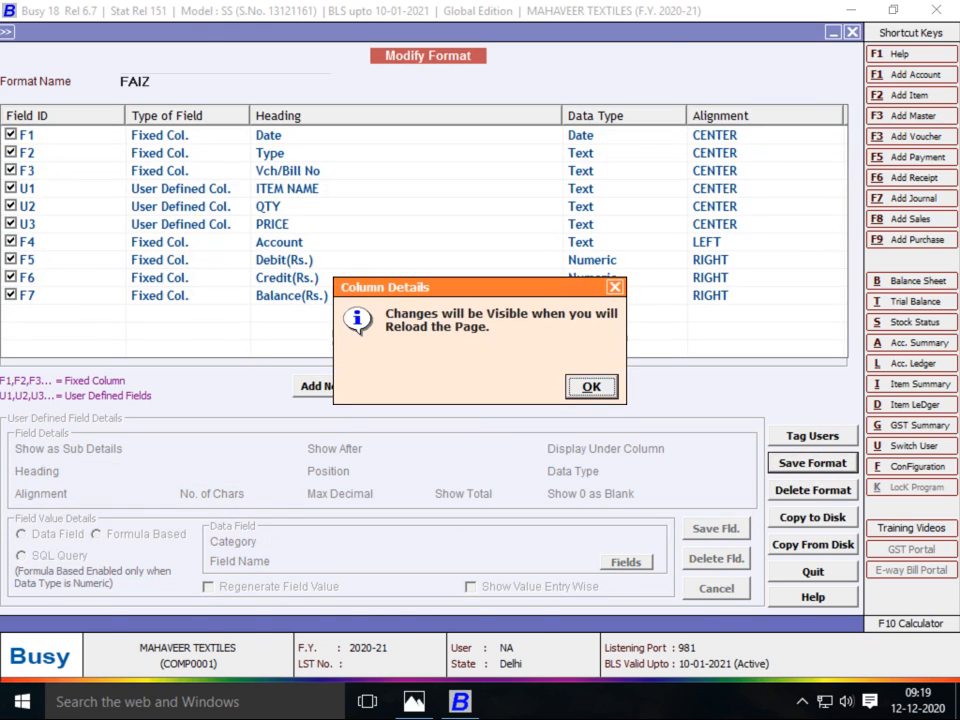
pyautogui.press('Return')
pyautogui.press('Escape')
pyautogui.press('Escape')
pyautogui.press('Escape')
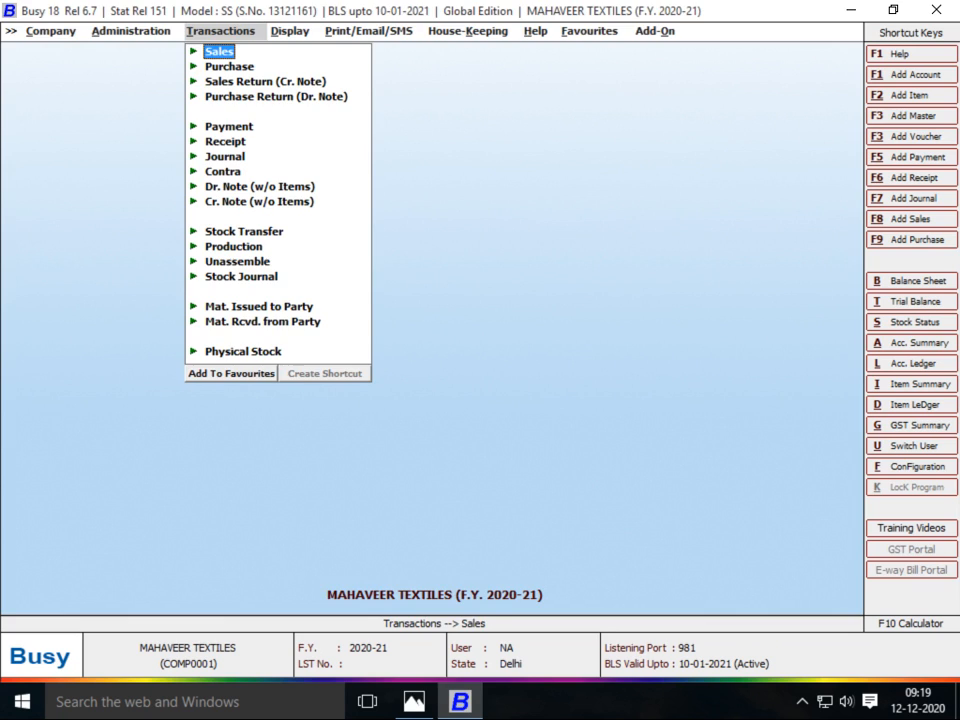
# - Generate the preselected account's ledger for 01-04-2020 to 26-04-2020 in the customised format and widen its Vch/Bill No column
pyautogui.hotkey('alt', 'l')
pyautogui.press('Down')
pyautogui.press('Return')
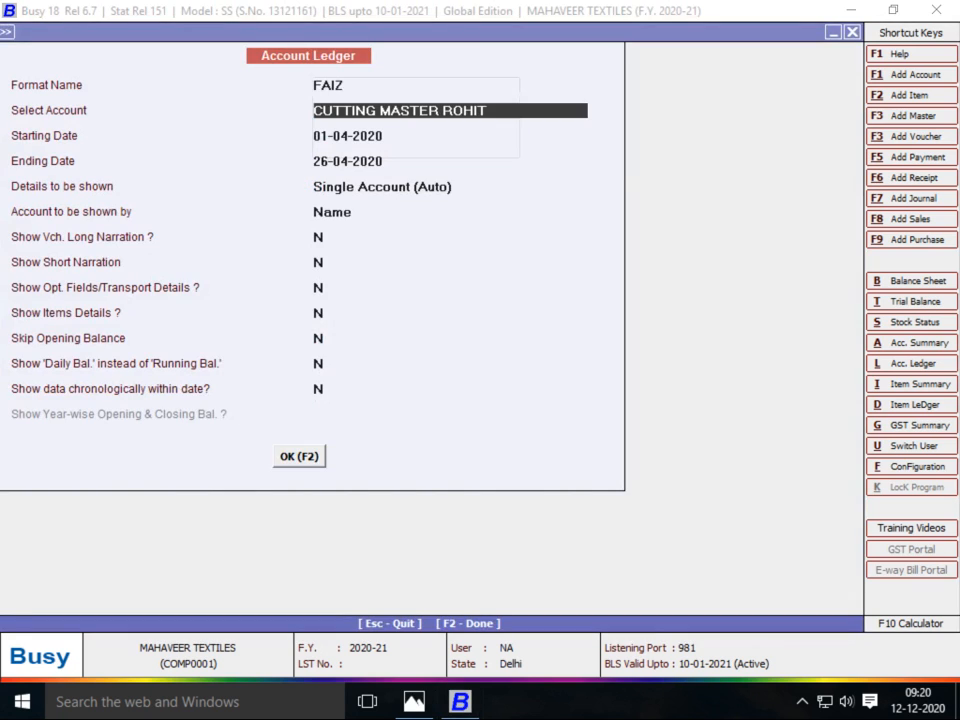
pyautogui.press('Return')
pyautogui.press('Return')
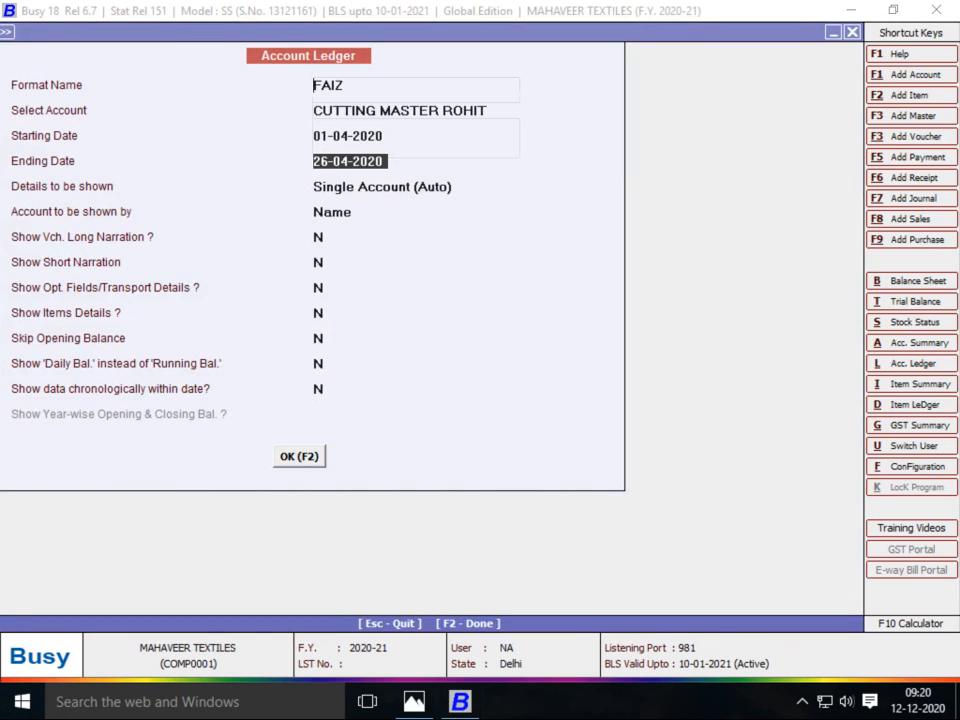
pyautogui.press('F2')
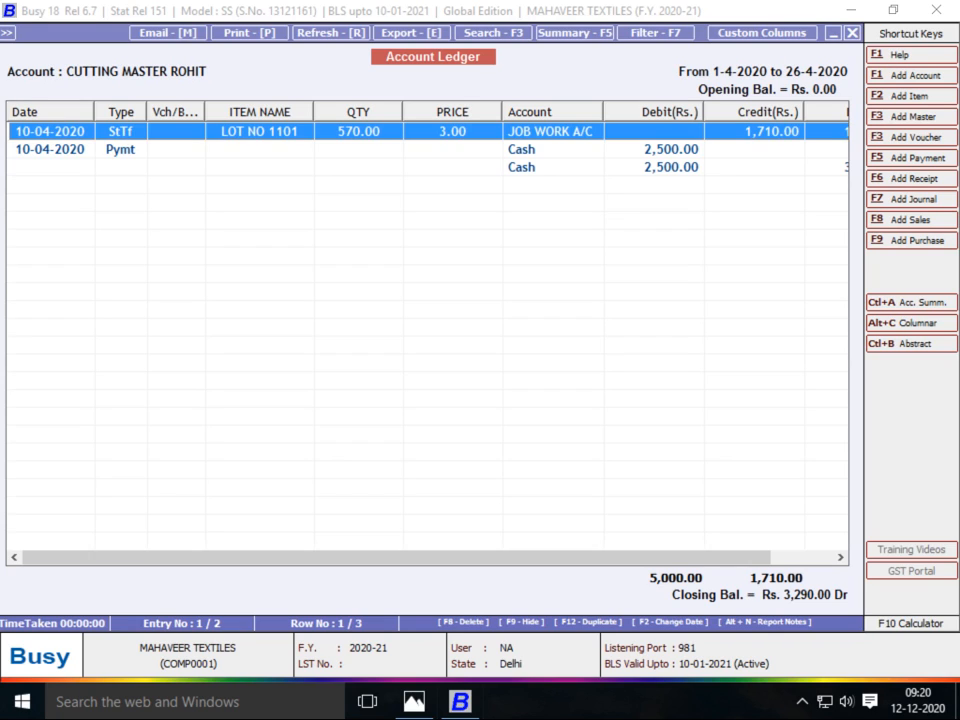
pyautogui.moveTo(205, 112); pyautogui.dragTo(238, 112)
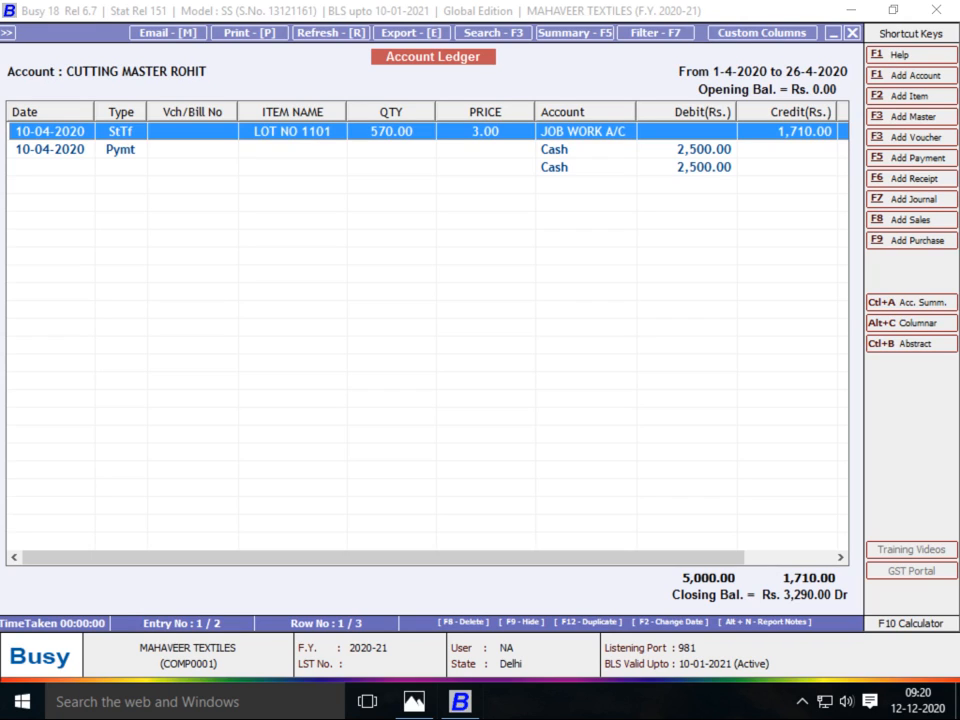
# - Exclude the Vch/Bill No column from the custom ledger format, save the format and close the ledger
pyautogui.click(762, 33)
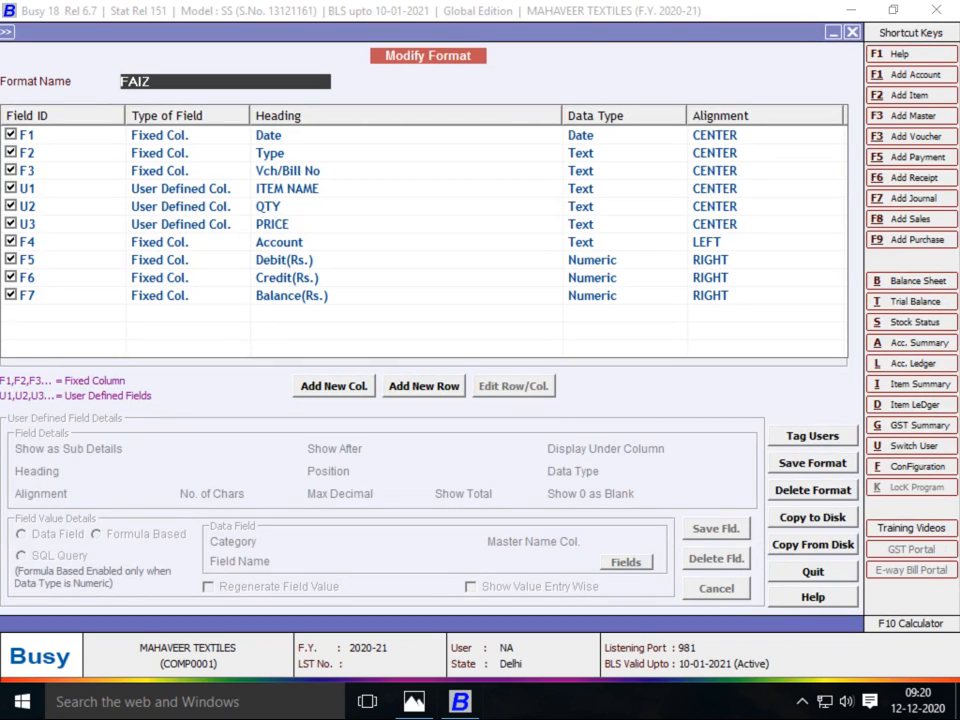
pyautogui.click(11, 170)
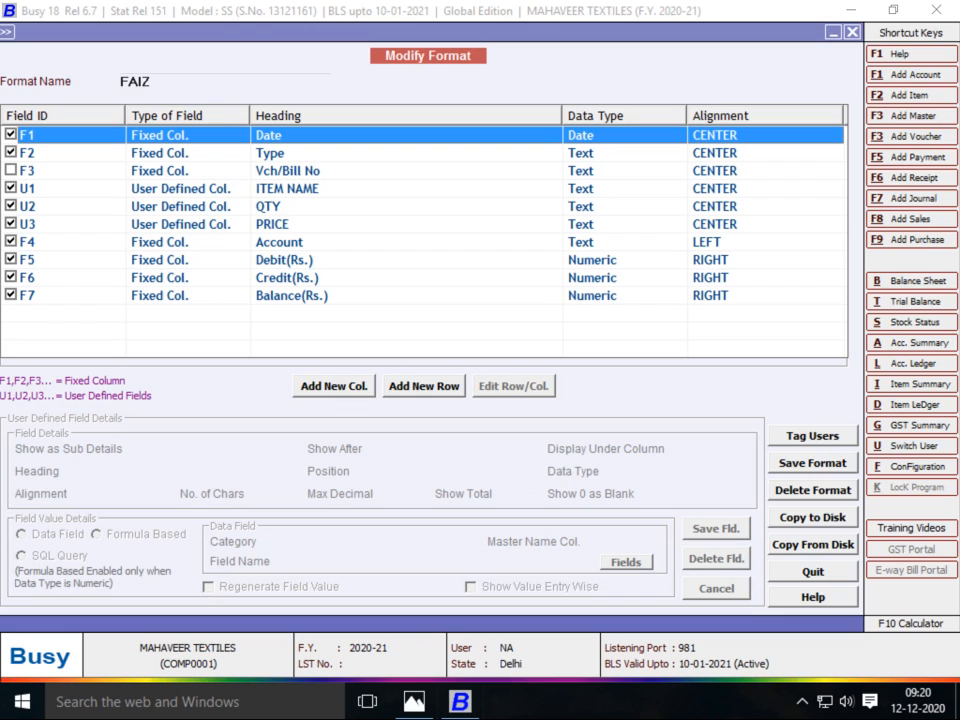
pyautogui.click(813, 463)
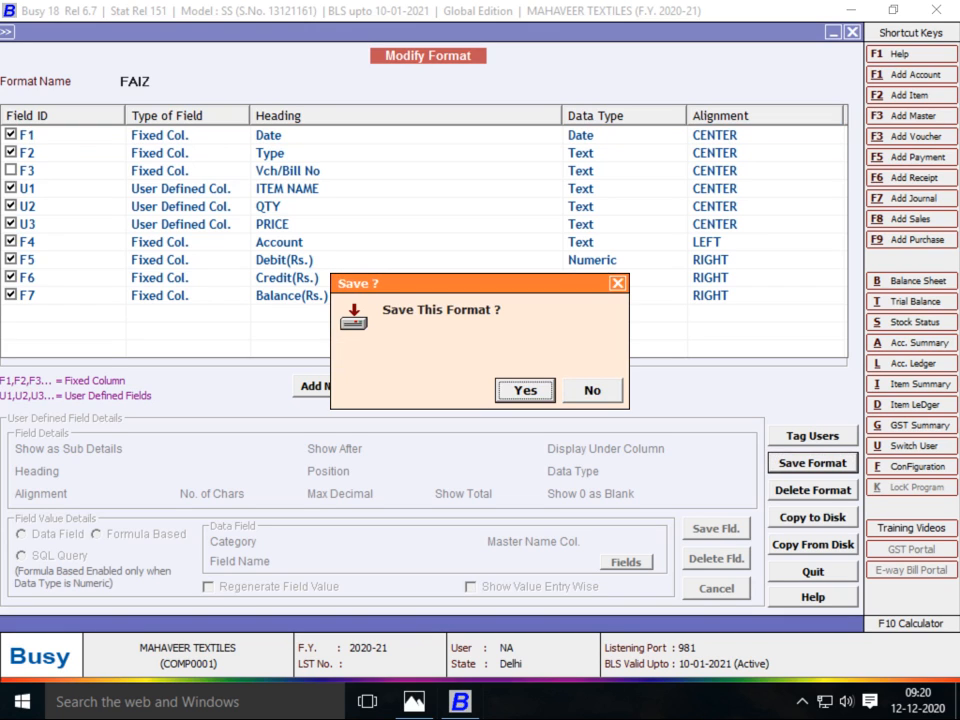
pyautogui.press('Return')
pyautogui.press('Escape')
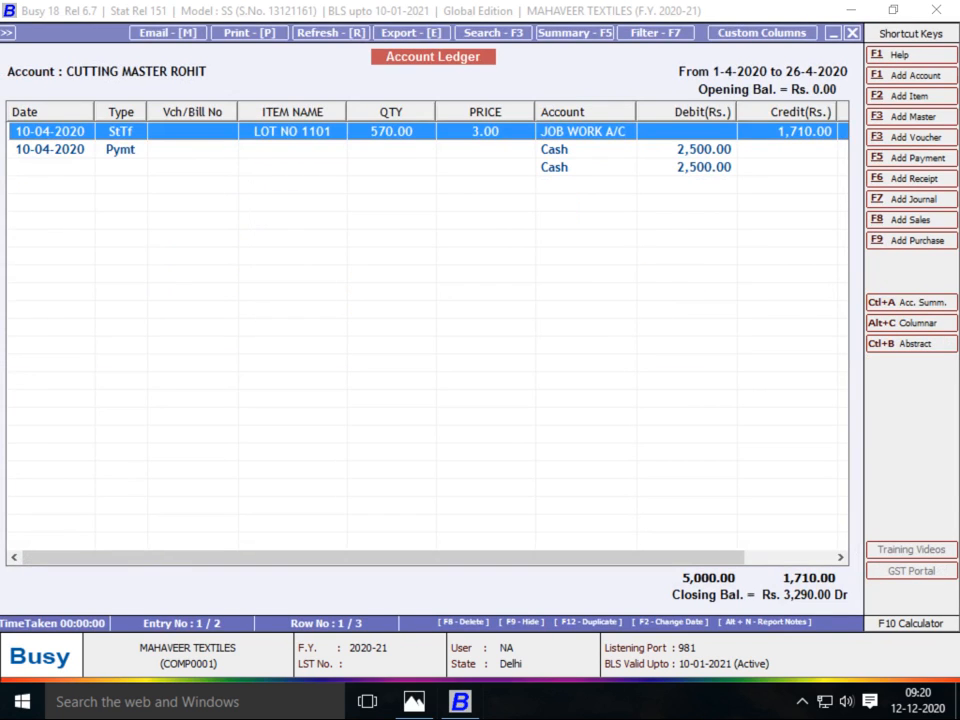
pyautogui.press('Escape')
pyautogui.press('Escape')
pyautogui.press('Escape')
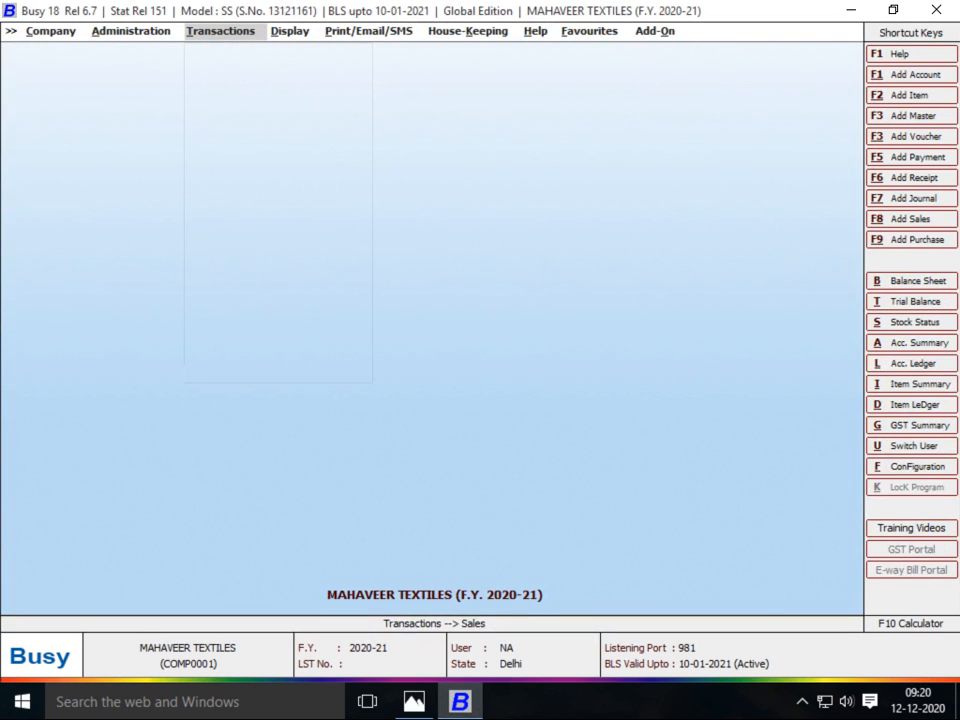
# - Regenerate the preselected account's ledger in the customised format for 01-04-2020 to 26-04-2020
pyautogui.hotkey('alt', 'l')
pyautogui.press('Down')
pyautogui.press('Return')
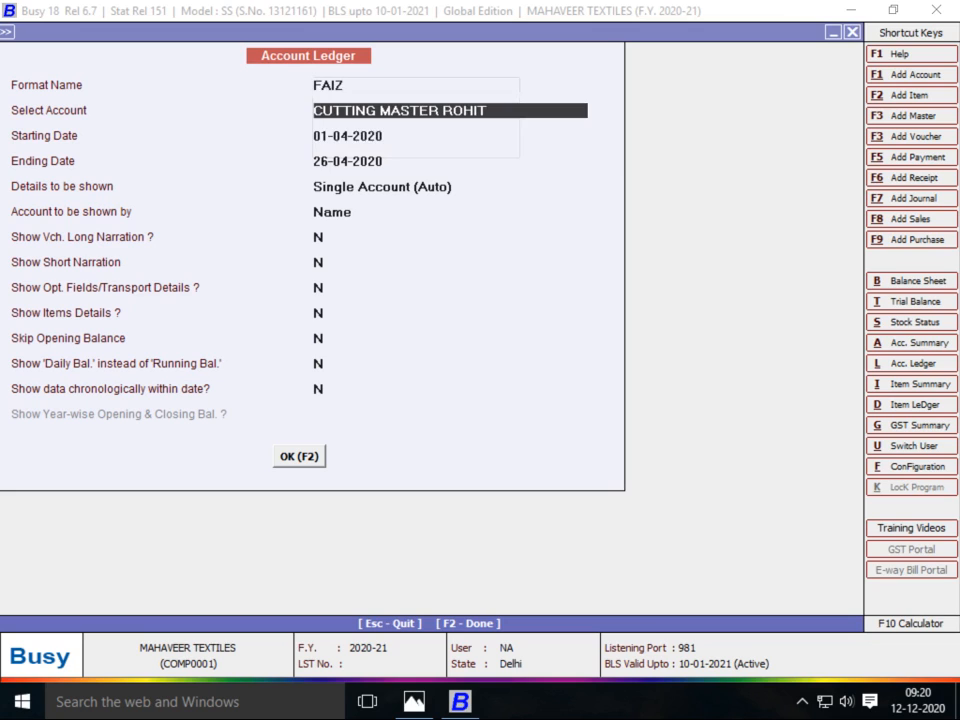
pyautogui.press('F2')
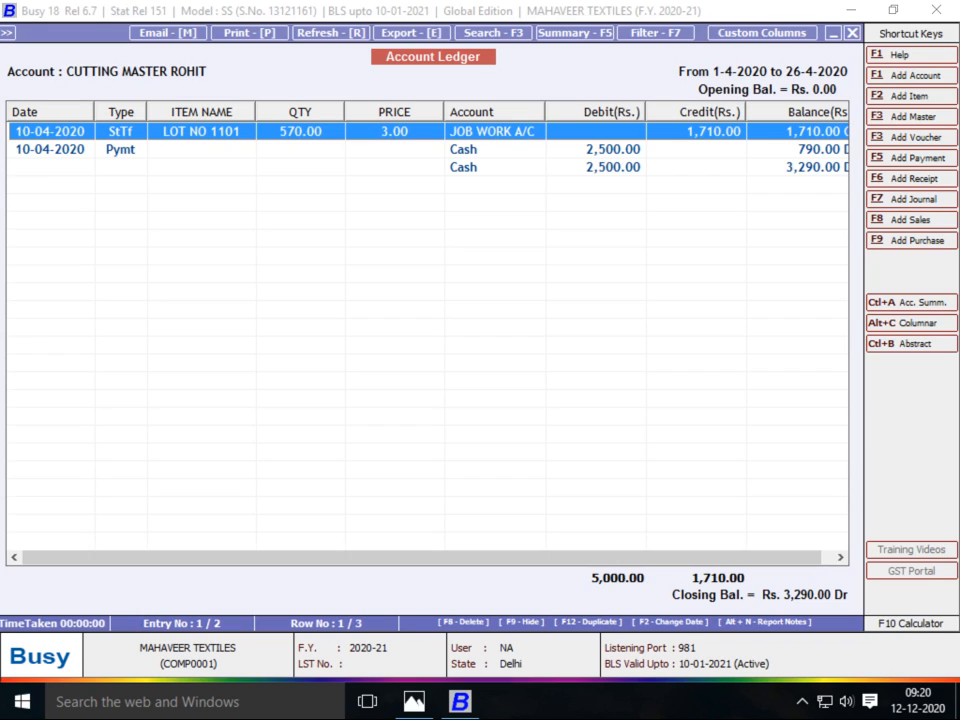
# - Examine the ledger's entries row by row, including item name, quantity, price, debit, credit and balance
pyautogui.press('Right')
pyautogui.press('Right')
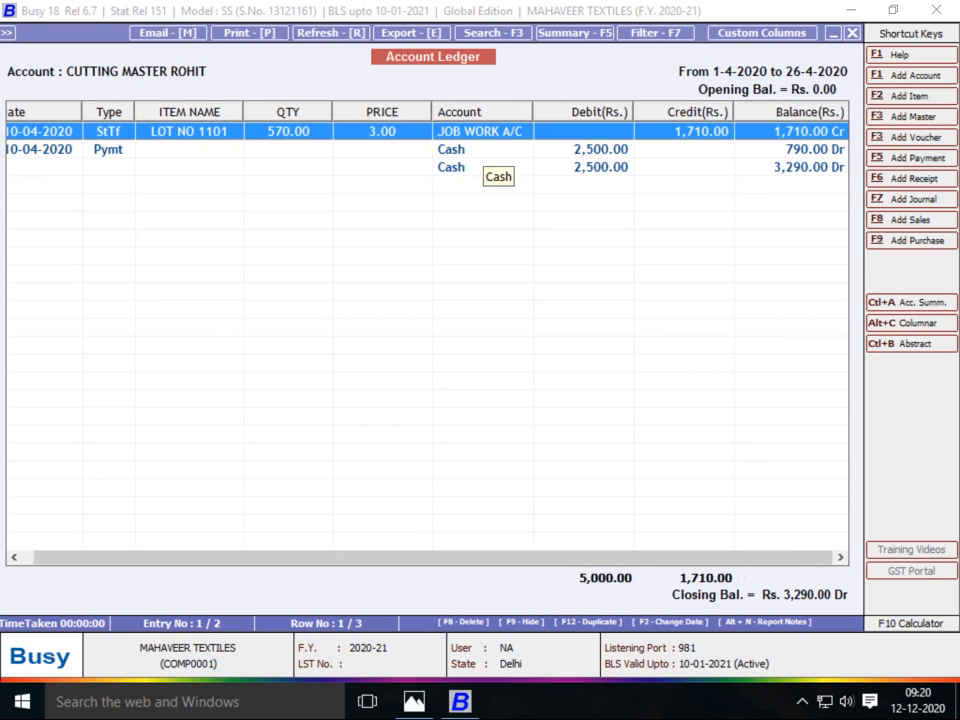
pyautogui.press('Down')
pyautogui.press('Down')
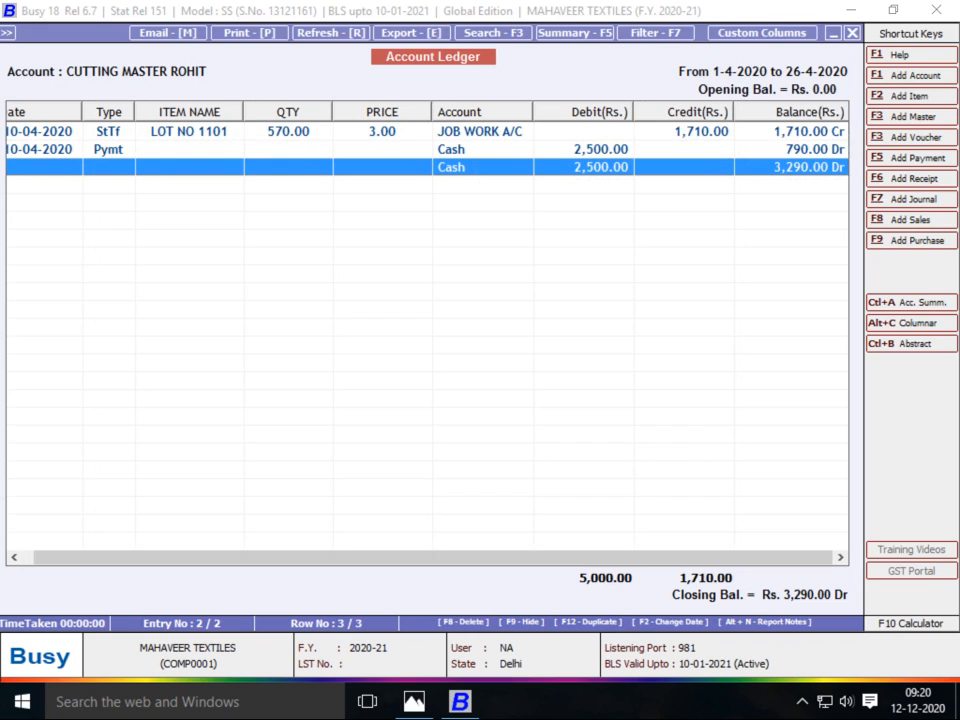
pyautogui.press('Up')
pyautogui.press('Up')
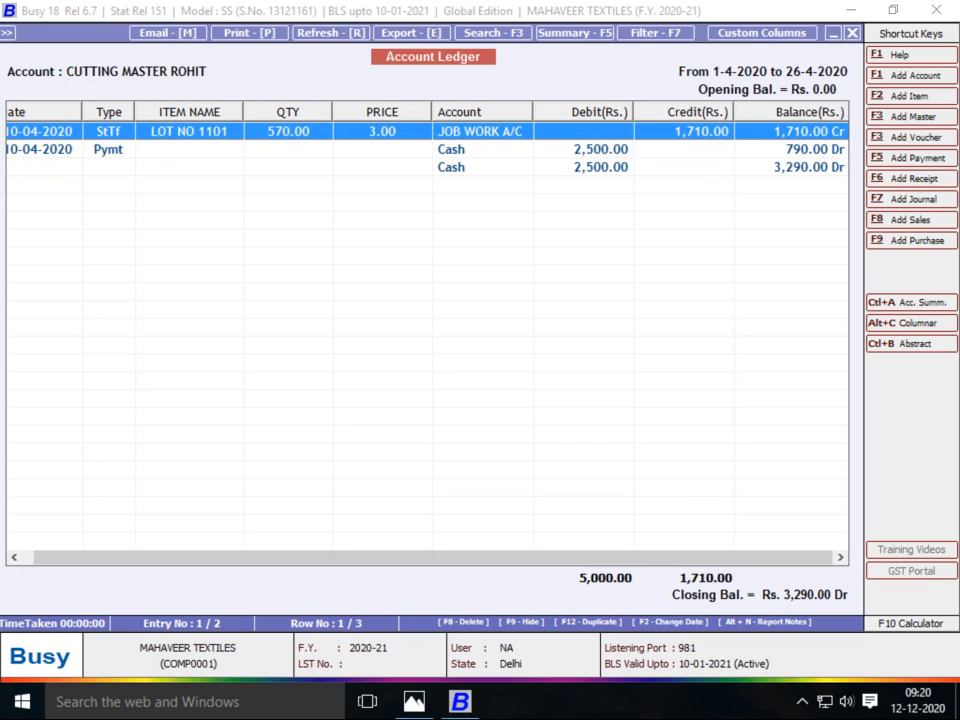
pyautogui.press('Down')
pyautogui.press('Down')
pyautogui.press('Up')
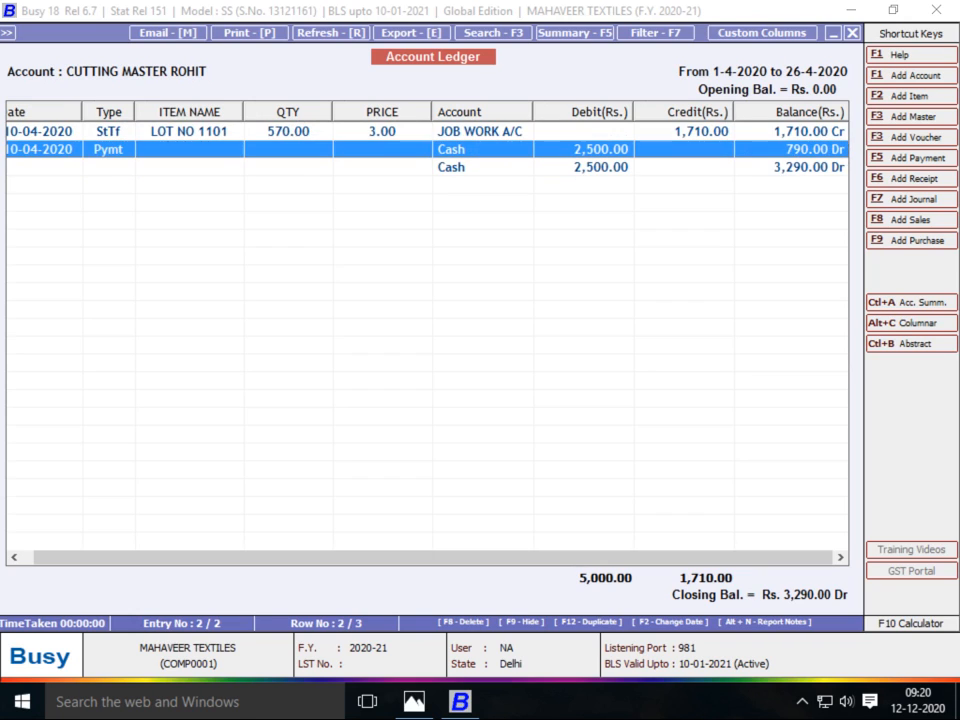
pyautogui.press('Down')
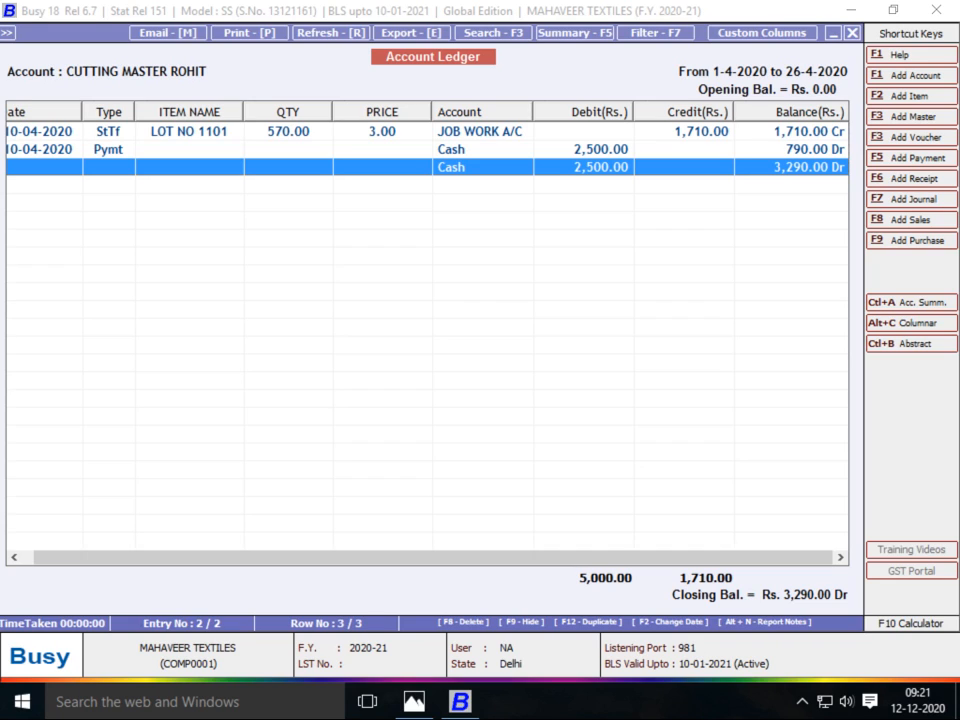
# - Review the planned report layouts image in Photos, return to Busy and close the account ledger
pyautogui.hotkey('alt', 'Tab')
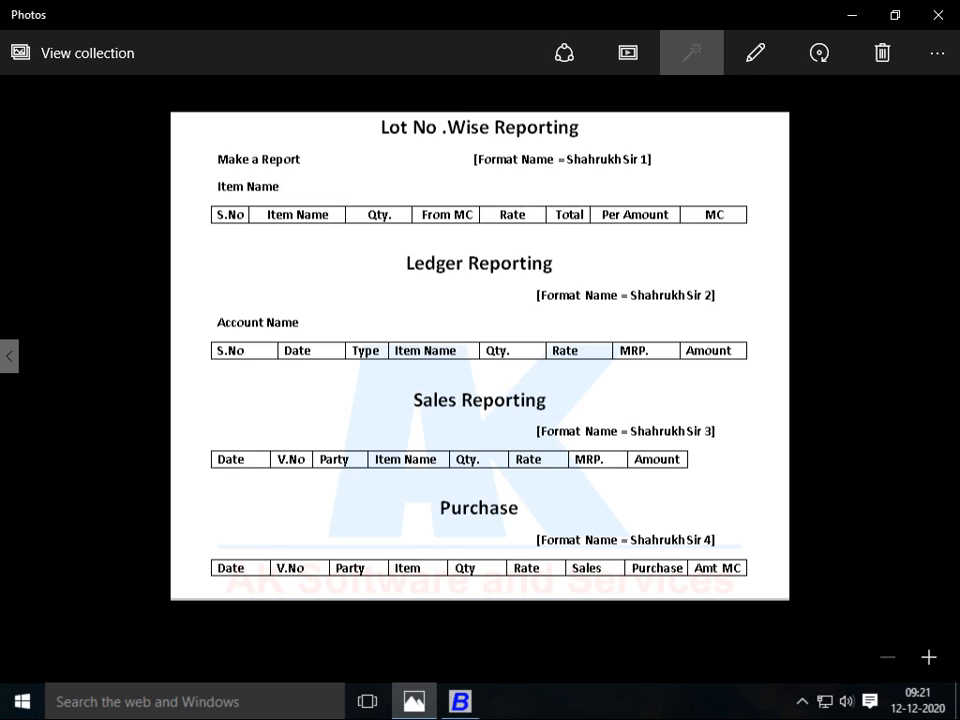
pyautogui.hotkey('alt', 'Tab')
pyautogui.press('Escape')
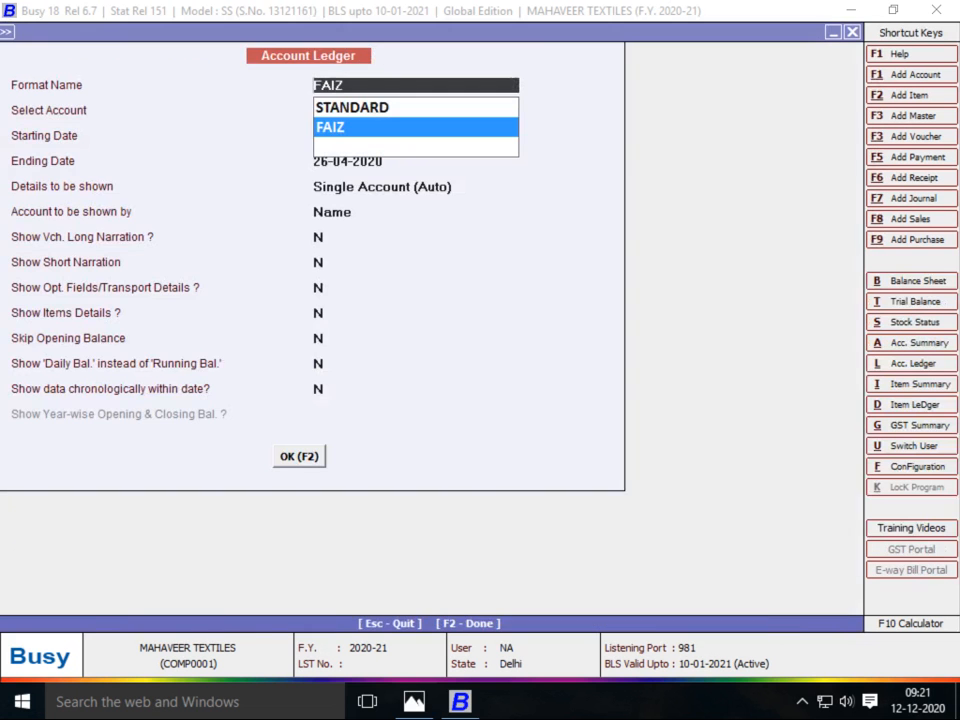
pyautogui.press('Escape')
pyautogui.press('Escape')
pyautogui.press('Escape')
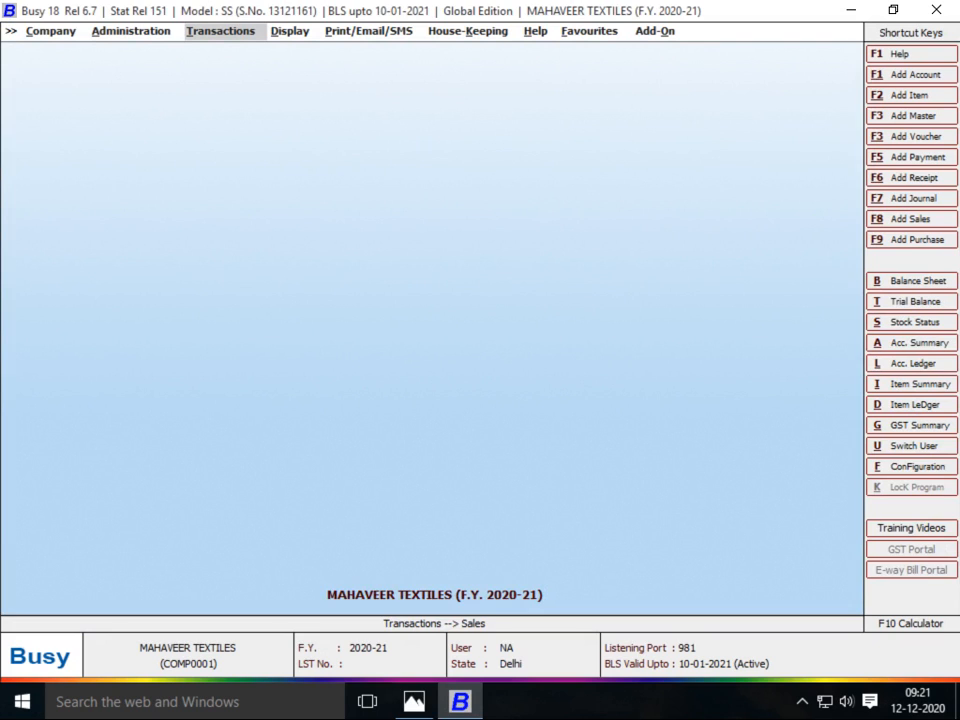
# - Open the standard Sales Register report from the account books
pyautogui.press('Right')
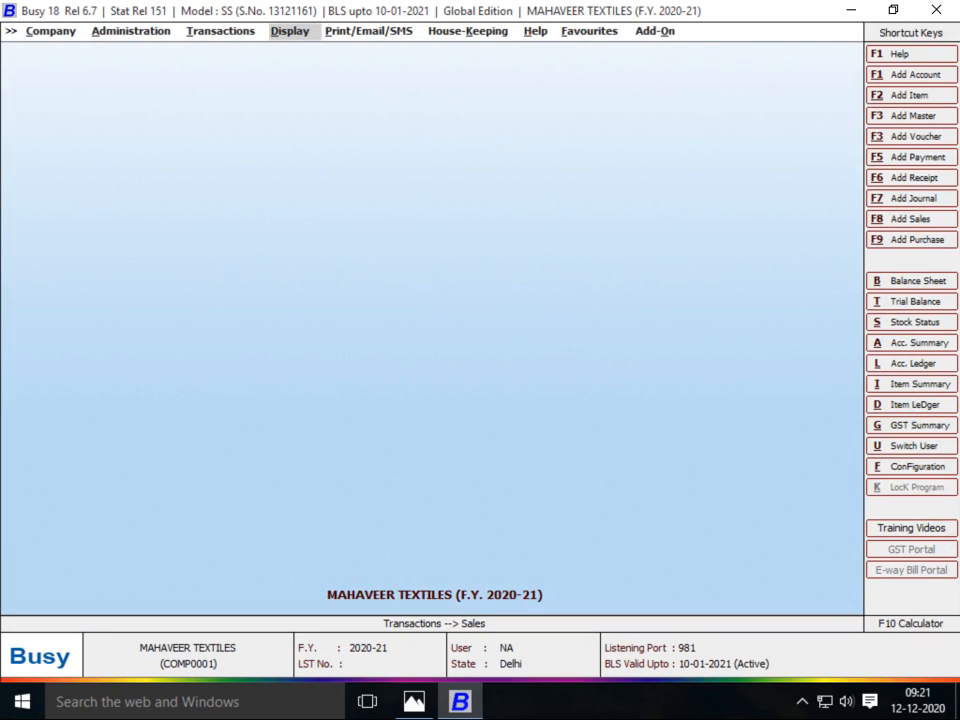
pyautogui.press('Return')
pyautogui.press('Down')
pyautogui.press('Down')
pyautogui.press('Down')
pyautogui.press('Down')
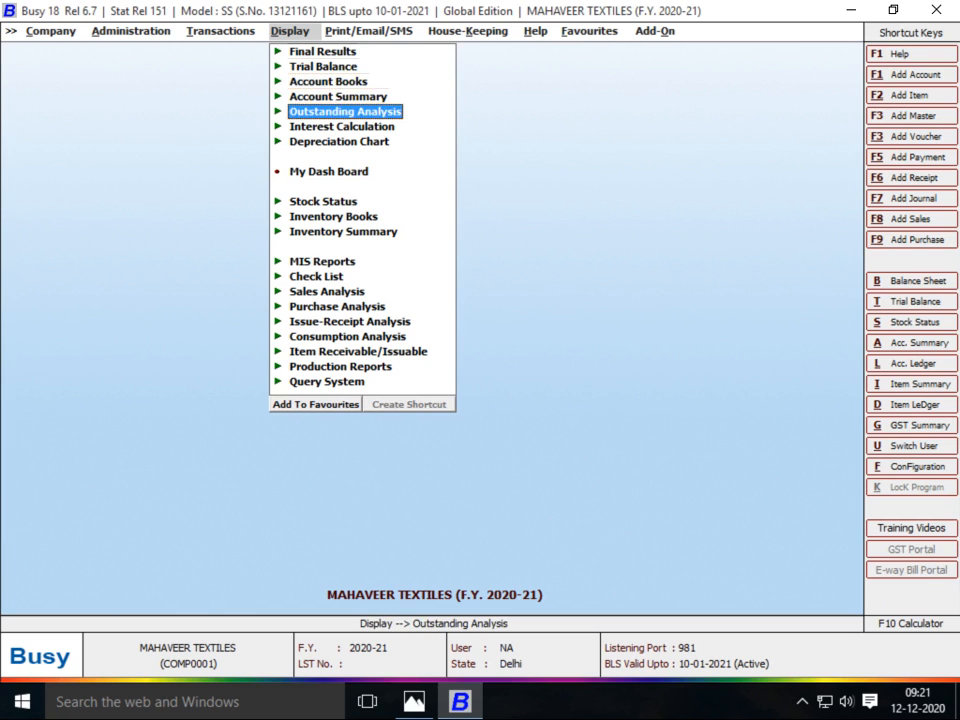
pyautogui.press('Up')
pyautogui.press('Up')
pyautogui.press('Return')
pyautogui.press('Down')
pyautogui.press('Down')
pyautogui.press('Down')
pyautogui.press('Return')
pyautogui.press('Return')
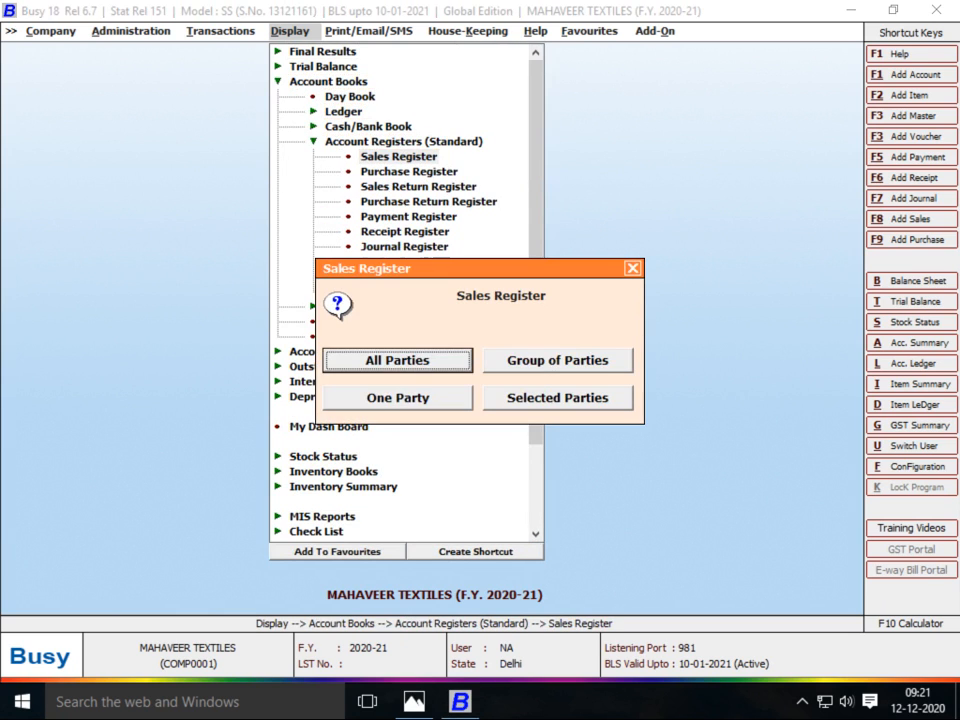
# - Generate the Sales Register for all parties from 1-4-2020 to 26-4-2020, review its entries and columns, and close the report
pyautogui.press('Return')
pyautogui.press('Return')
pyautogui.press('Return')
pyautogui.press('Return')
pyautogui.press('Return')
pyautogui.press('Return')
pyautogui.press('Return')
pyautogui.press('Return')
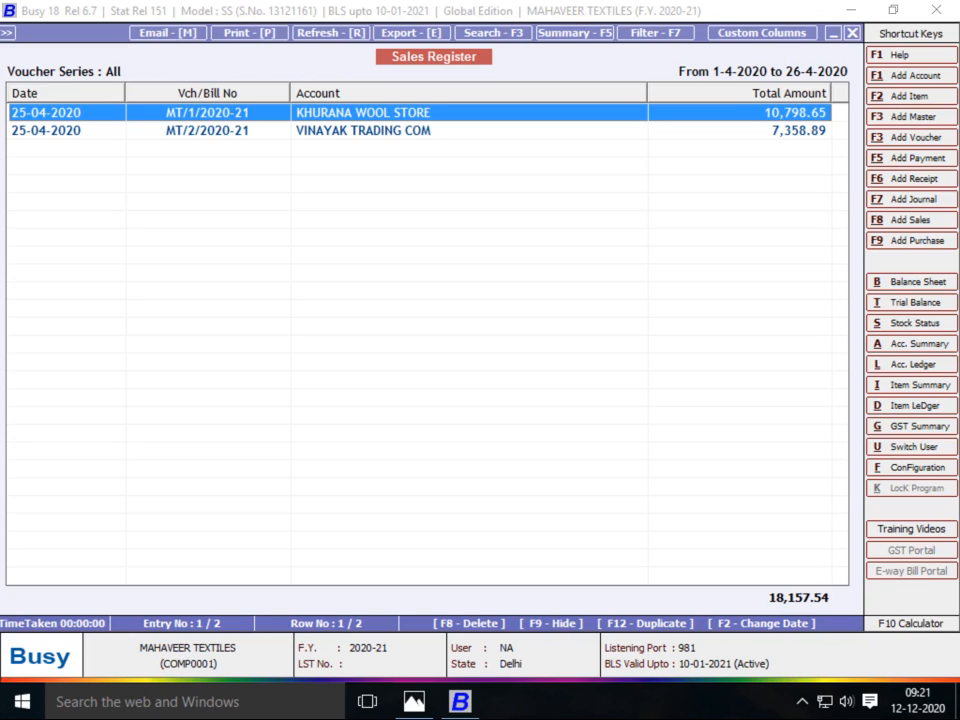
pyautogui.press('Down')
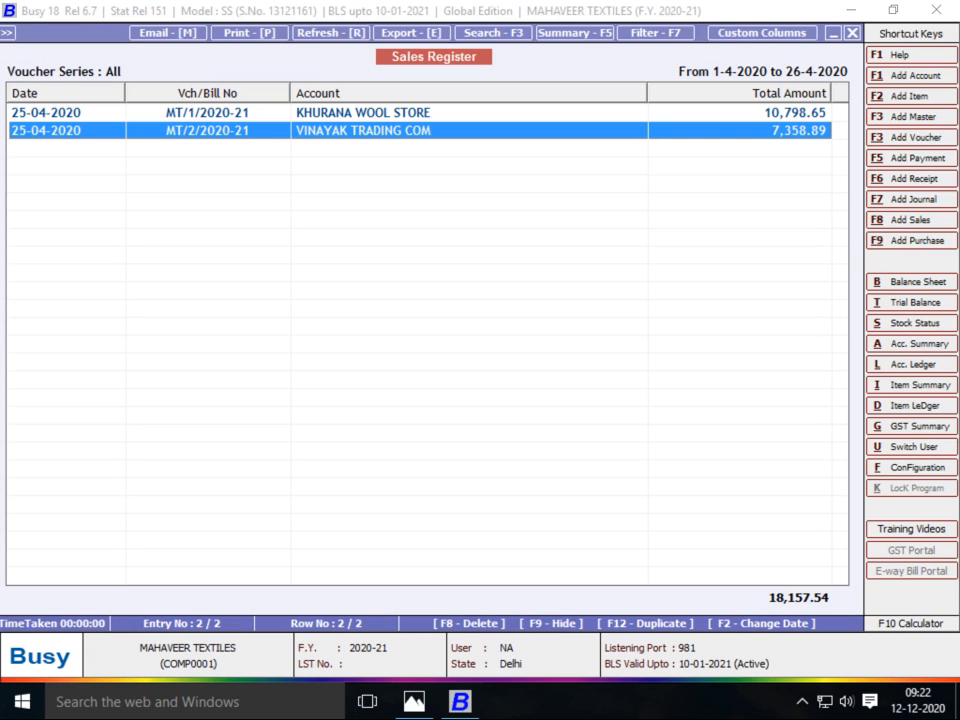
pyautogui.press('Escape')
pyautogui.press('Escape')
pyautogui.press('Escape')
pyautogui.press('Escape')
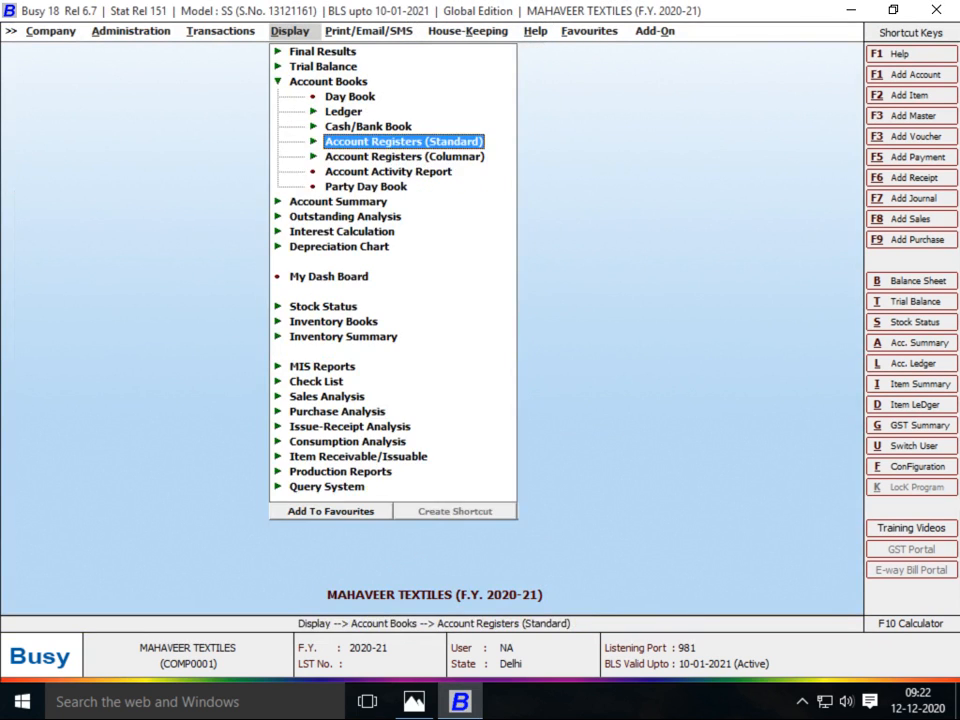
pyautogui.press('Escape')
# - Open the configuration of the Account Registers under Columnar Reports
pyautogui.press('Left')
pyautogui.press('Left')
pyautogui.press('Return')
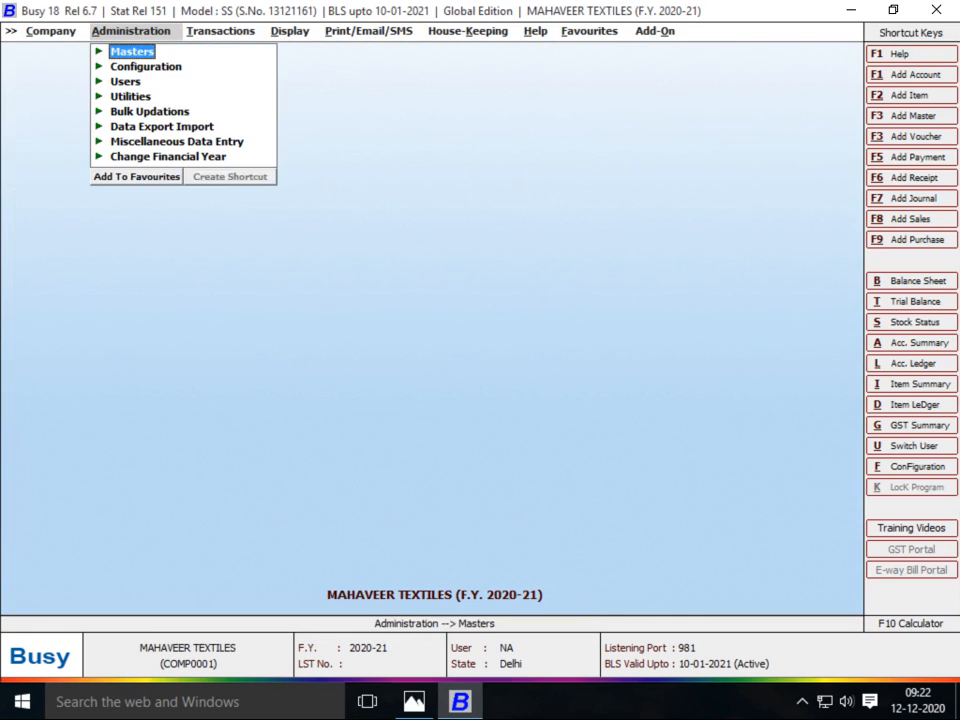
pyautogui.press('Down')
pyautogui.press('Return')
pyautogui.press('Down')
pyautogui.press('Down')
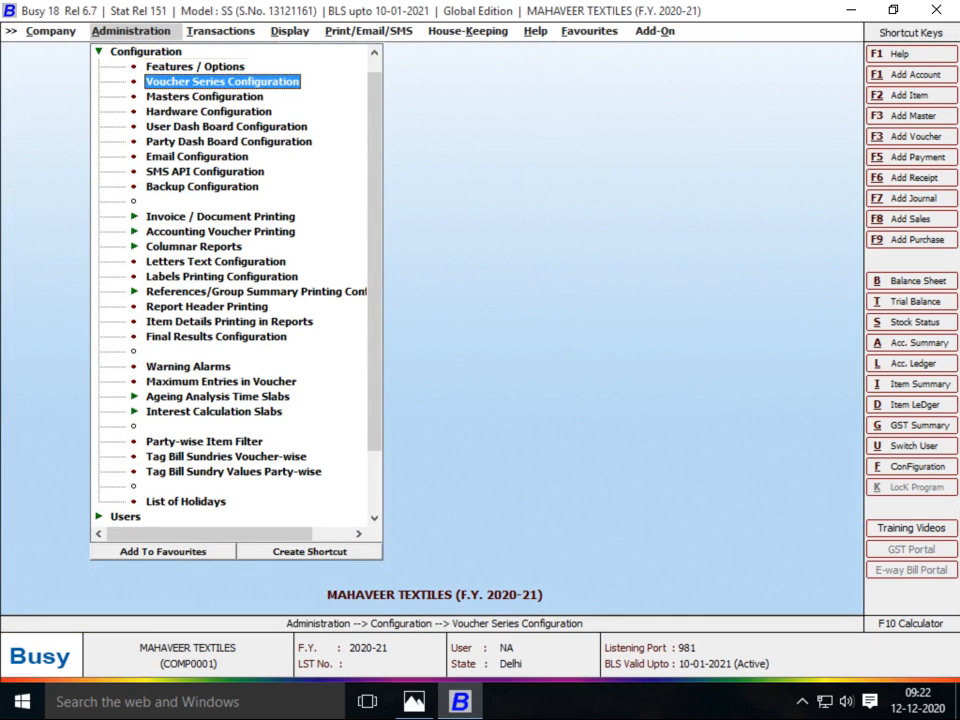
pyautogui.press('Down')
pyautogui.press('Down')
pyautogui.press('Down')
pyautogui.press('Down')
pyautogui.press('Down')
pyautogui.press('Down')
pyautogui.press('Down')
pyautogui.press('Down')
pyautogui.press('Down')
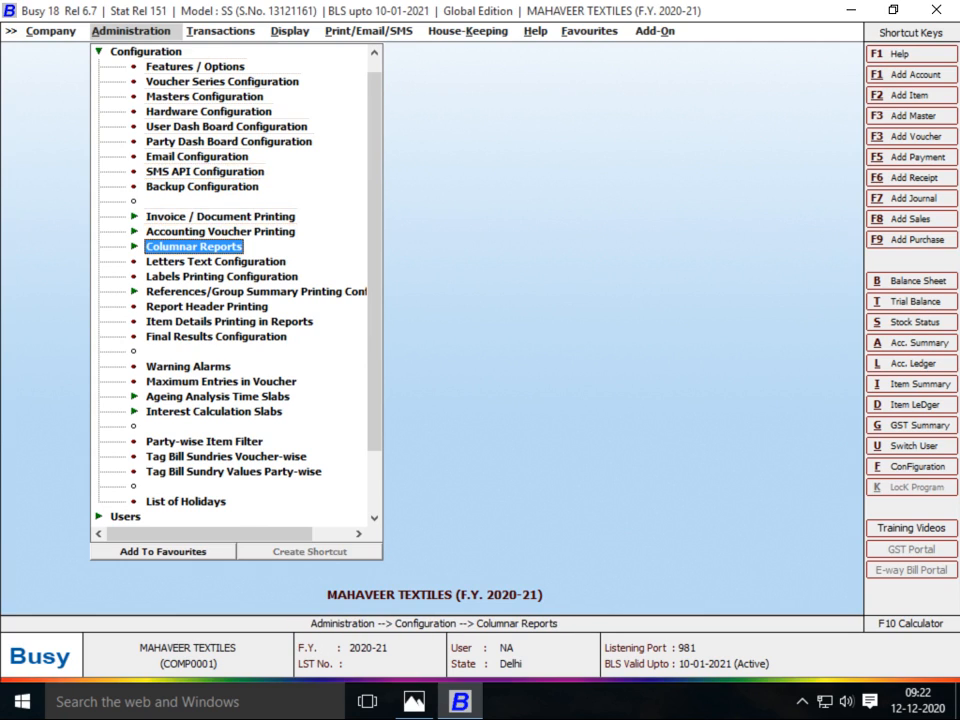
pyautogui.press('Return')
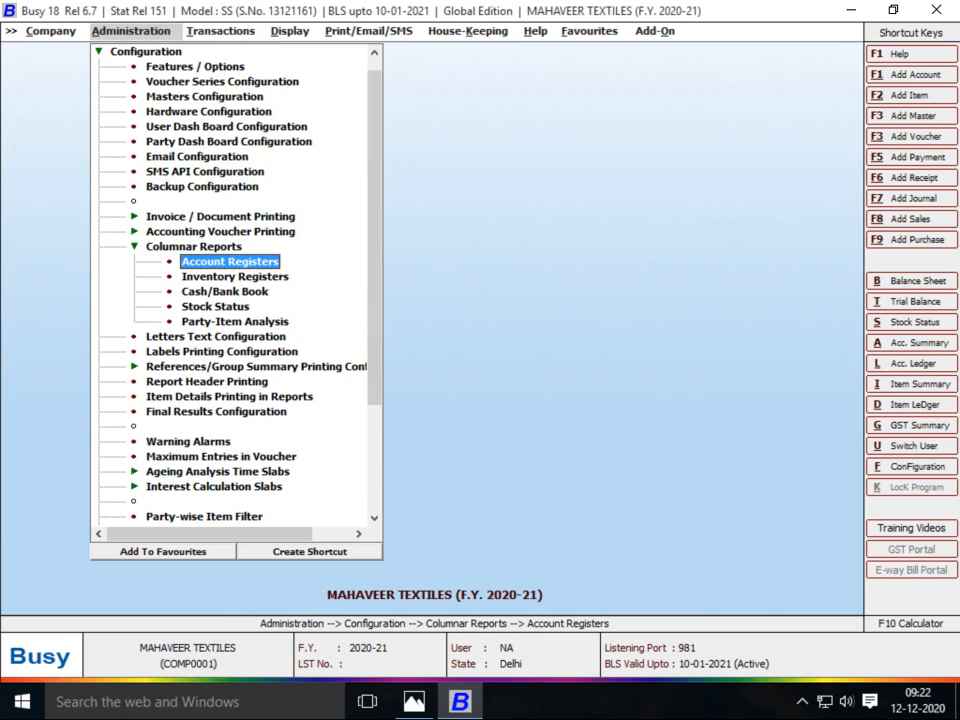
pyautogui.press('Return')
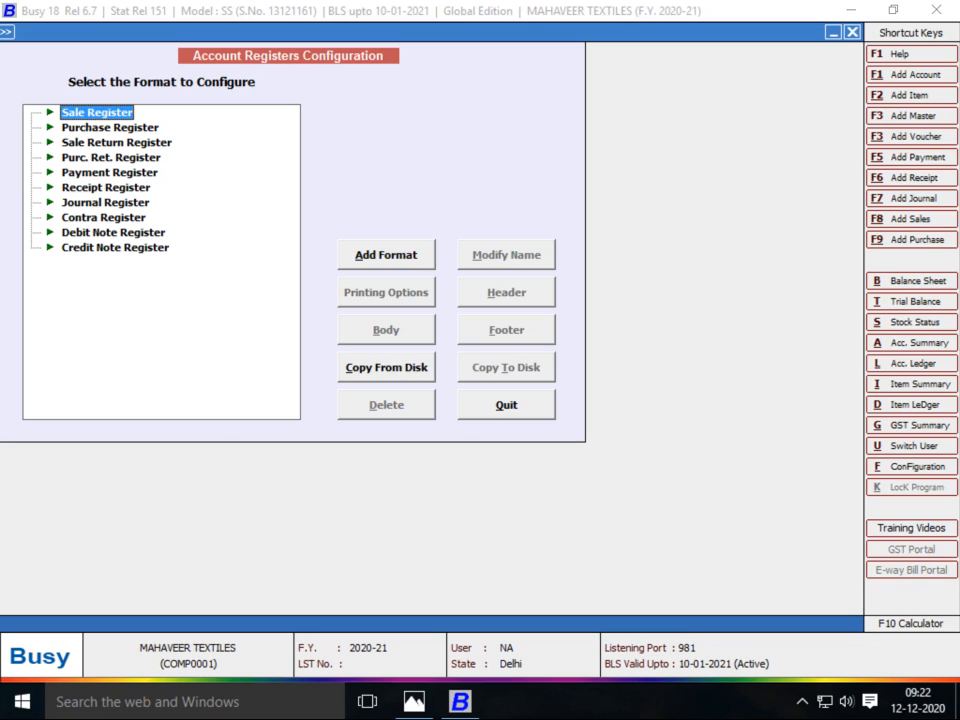
# - Add a Sale Register format named with the given person's name and select it for configuration
pyautogui.hotkey('alt', 'a')
pyautogui.write('FAIZ')
pyautogui.press('Return')
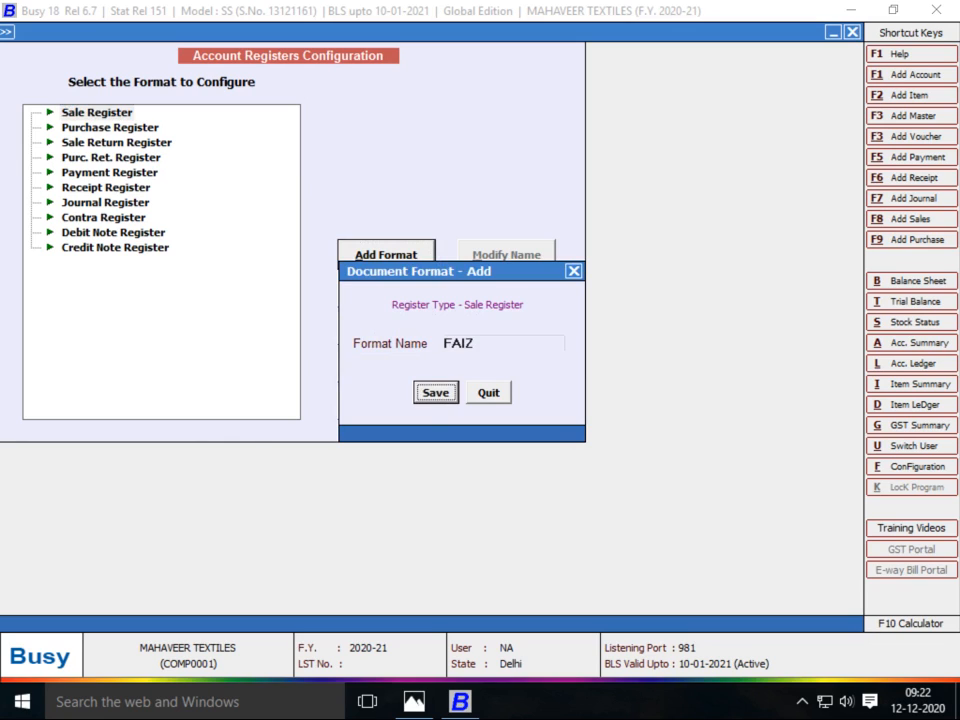
pyautogui.press('Return')
pyautogui.click(92, 128)
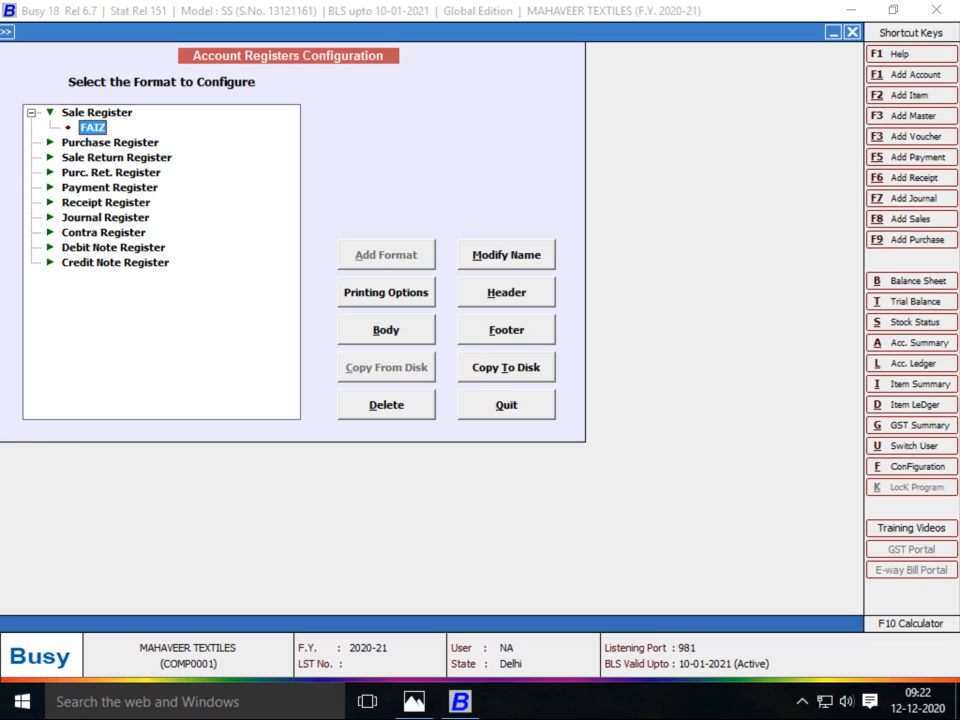
# - Load the default company header into the new Sale Register format and save it
pyautogui.hotkey('alt', 'h')
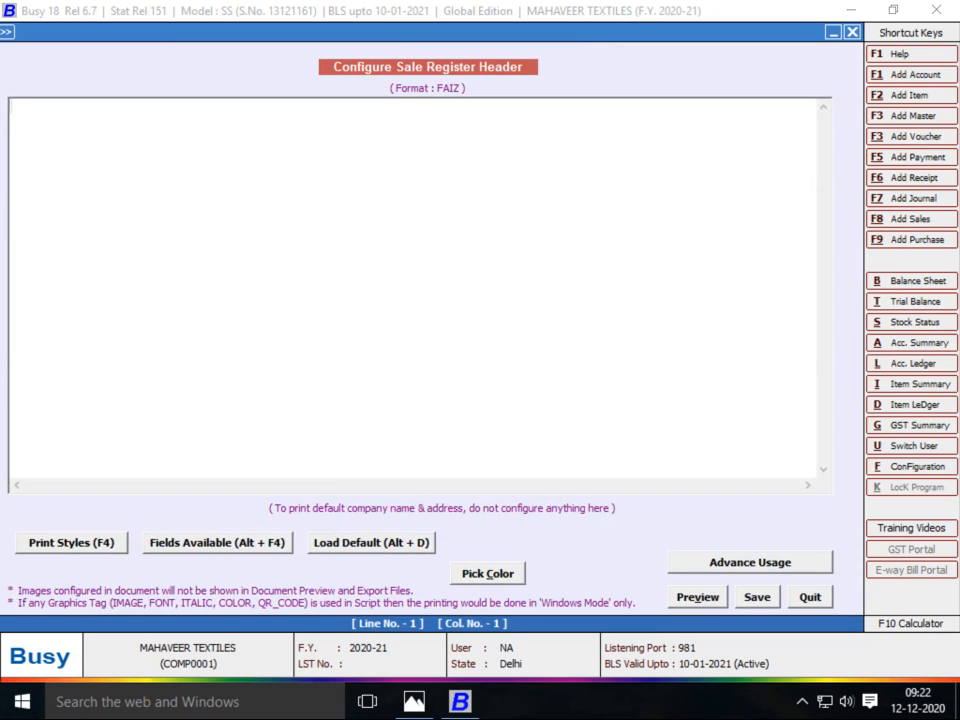
pyautogui.hotkey('alt', 'd')
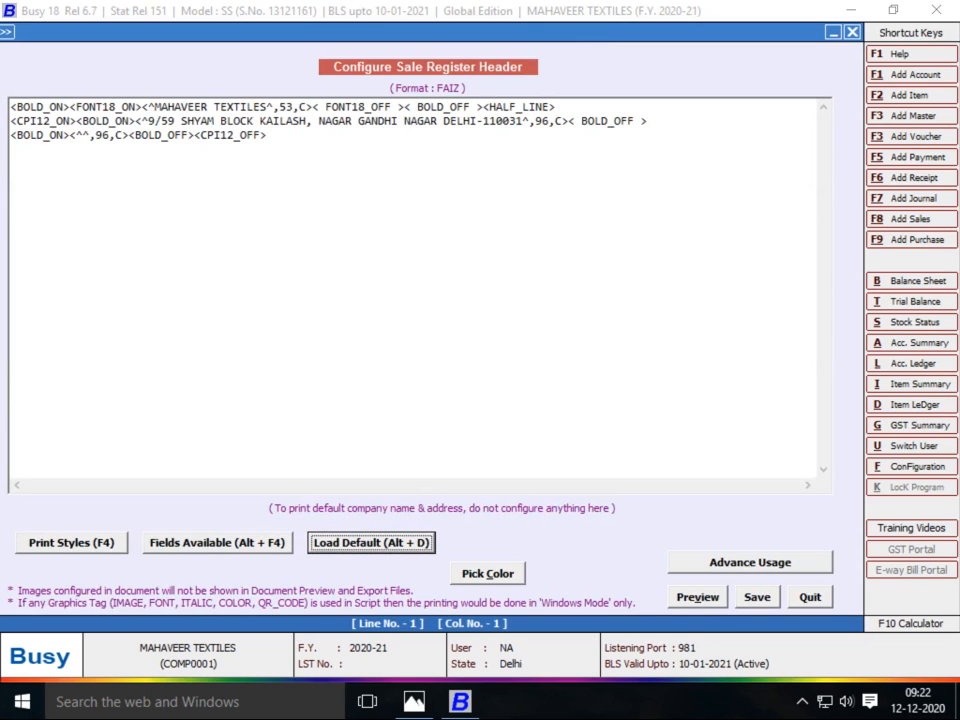
pyautogui.hotkey('alt', 's')
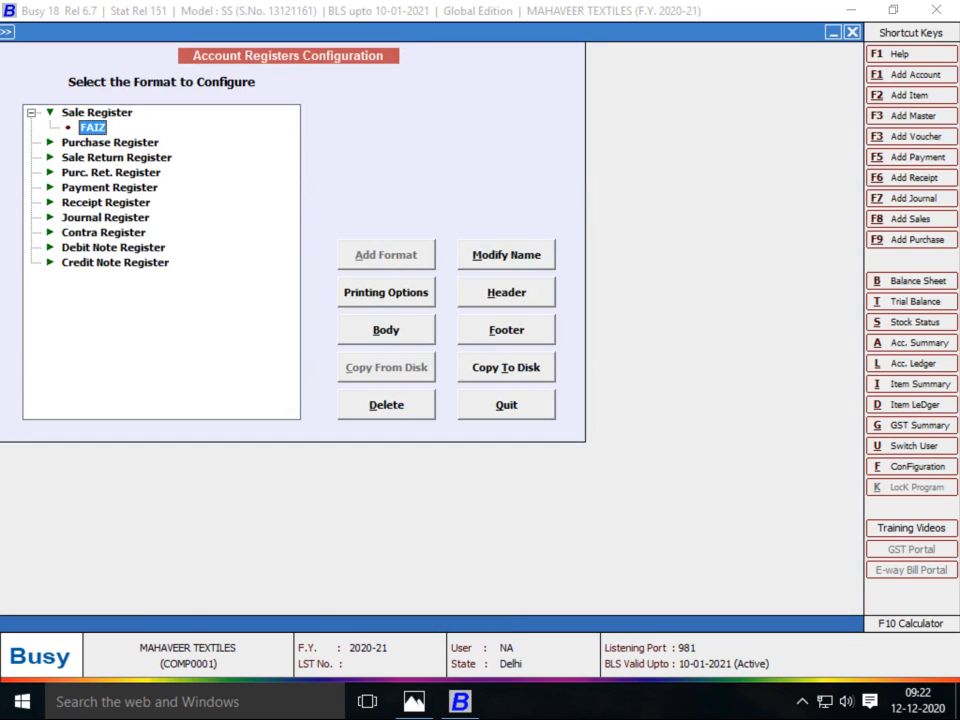
# - Load the default body columns for the new Sale Register format and insert two blank rows above AMOUNT_GRAND_TOTAL
pyautogui.hotkey('alt', 'b')
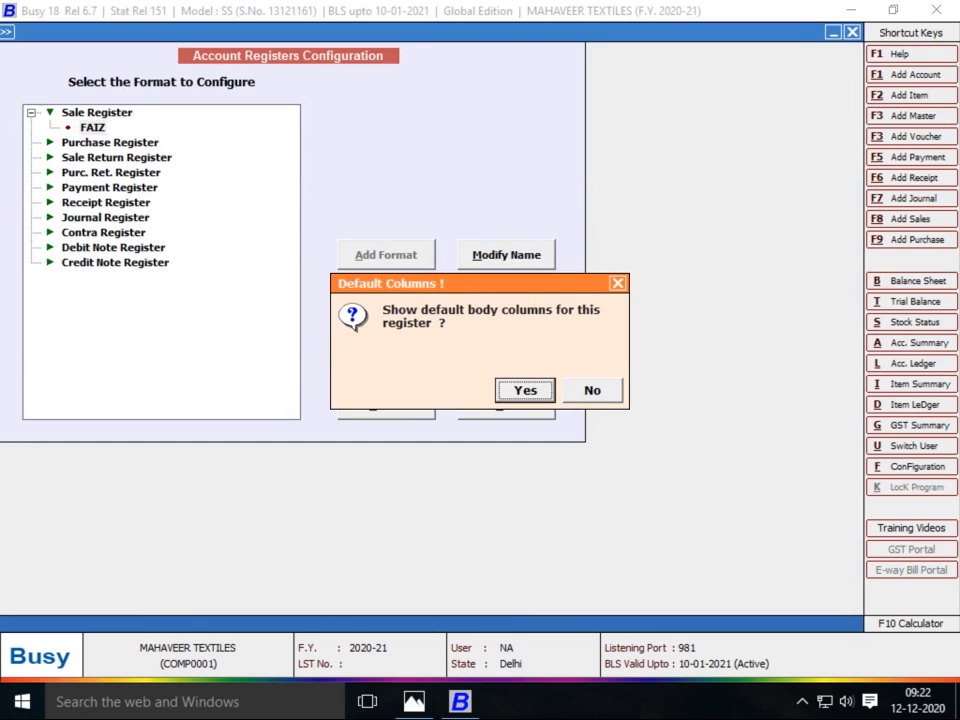
pyautogui.press('Return')
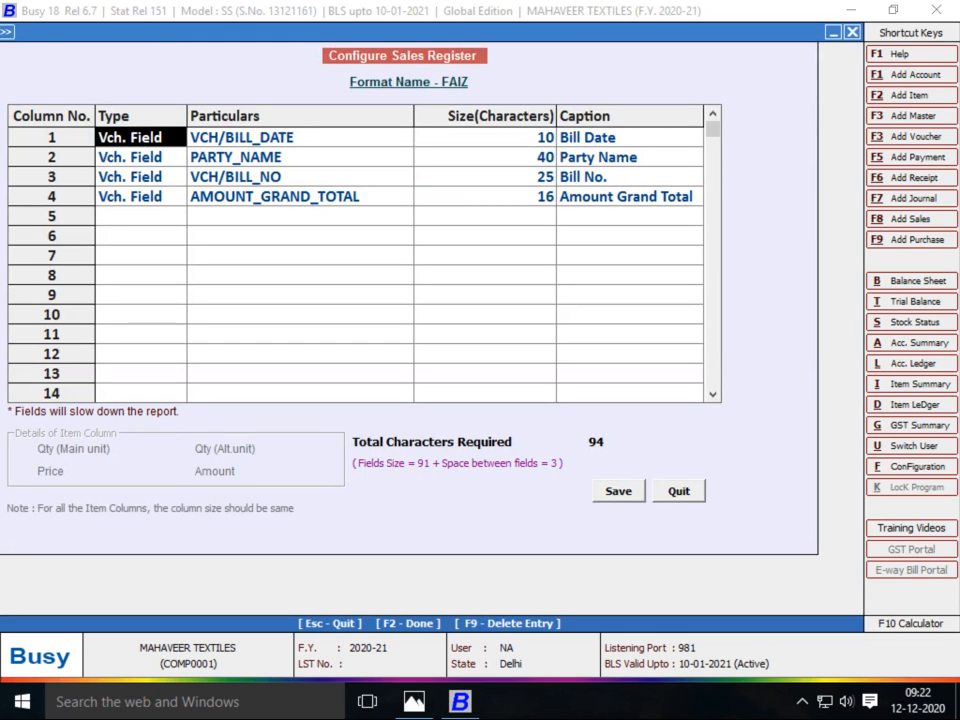
pyautogui.press('Return')
pyautogui.press('Return')
pyautogui.press('Return')
pyautogui.press('Return')
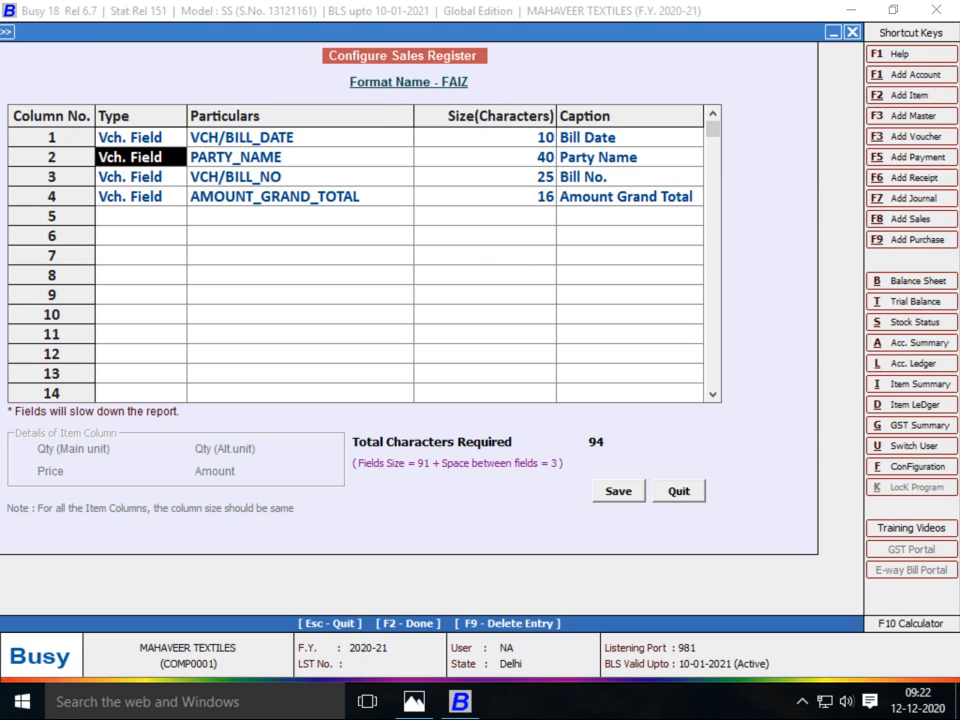
pyautogui.press('Return')
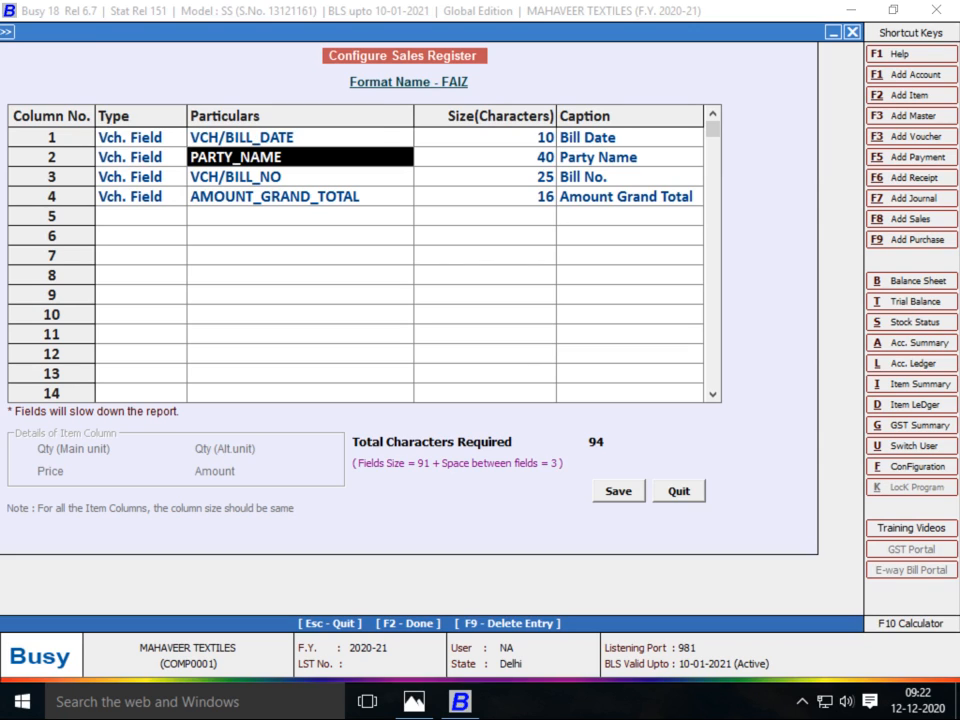
pyautogui.press('Return')
pyautogui.press('Return')
pyautogui.press('Return')
pyautogui.press('Return')
pyautogui.press('Return')
pyautogui.press('Return')
pyautogui.press('Return')
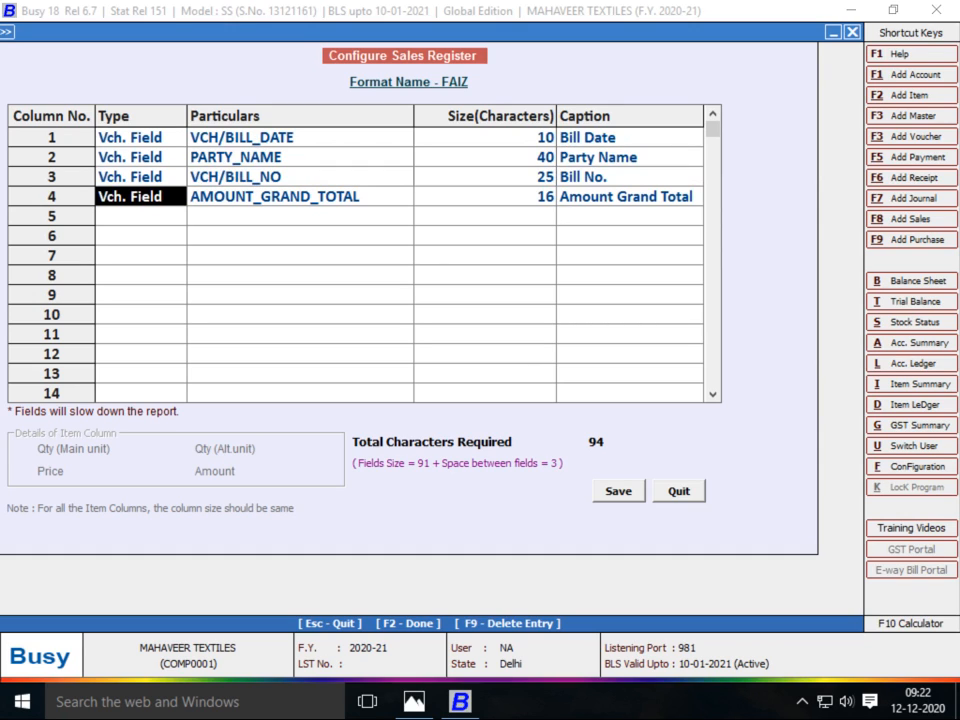
pyautogui.press('Return')
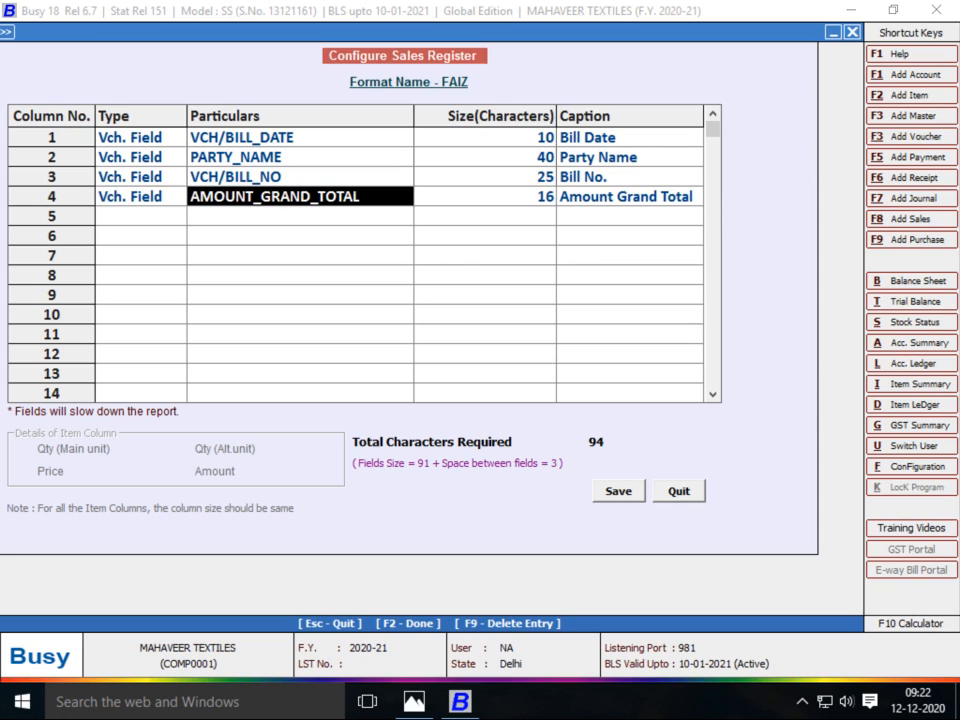
pyautogui.press('Left')
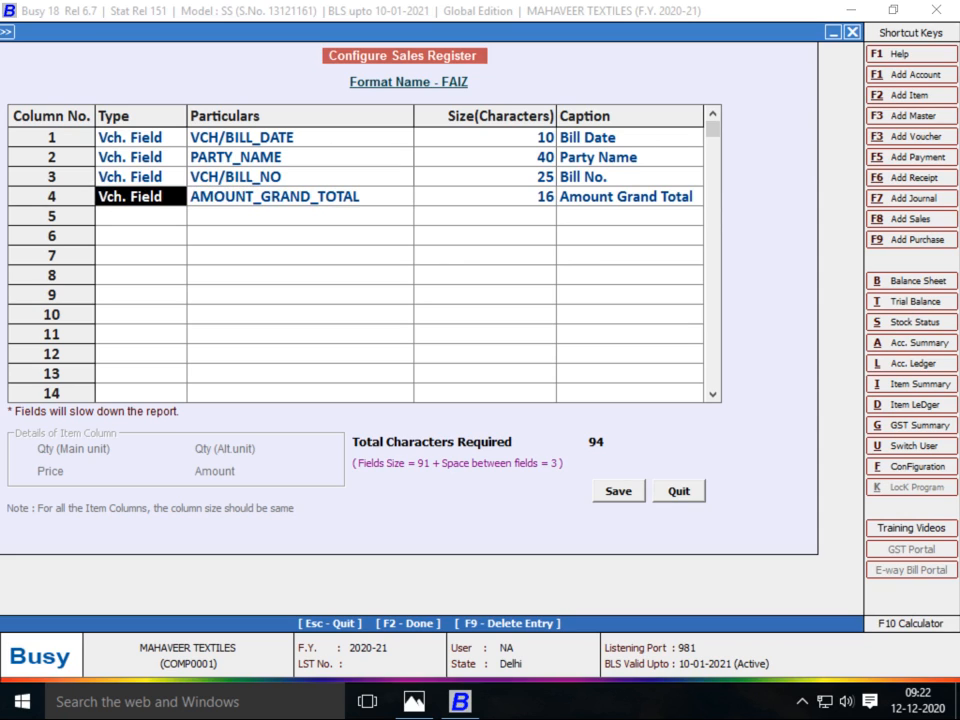
pyautogui.press('Insert')
pyautogui.press('Insert')
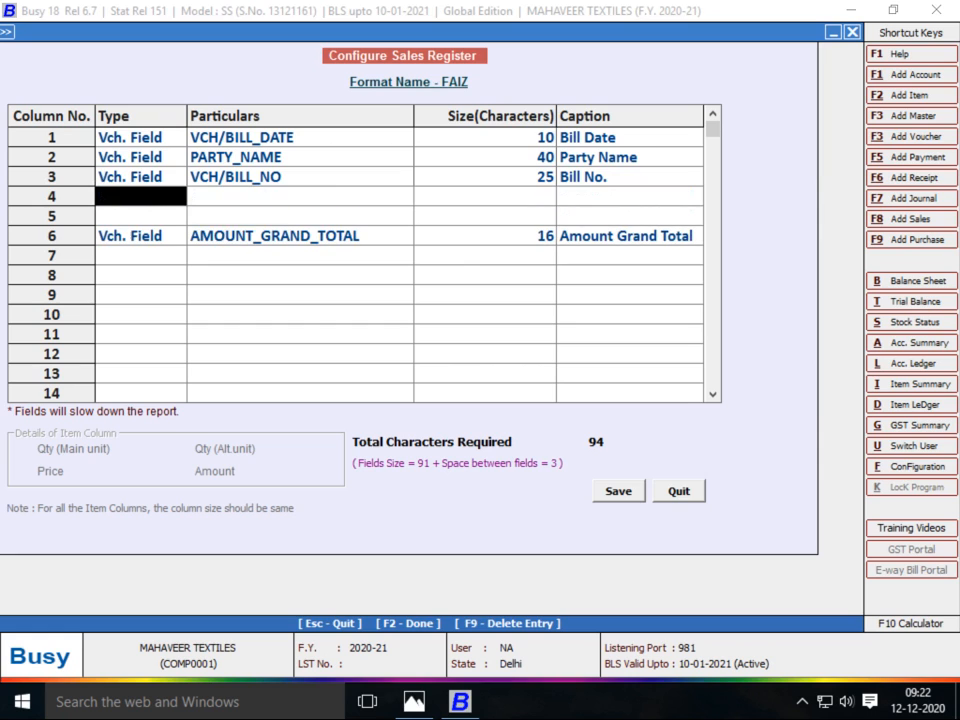
# - Check the planned Sales Reporting columns in Photos, return to Busy and set column 4's type to Item Field
pyautogui.hotkey('alt', 'Tab')
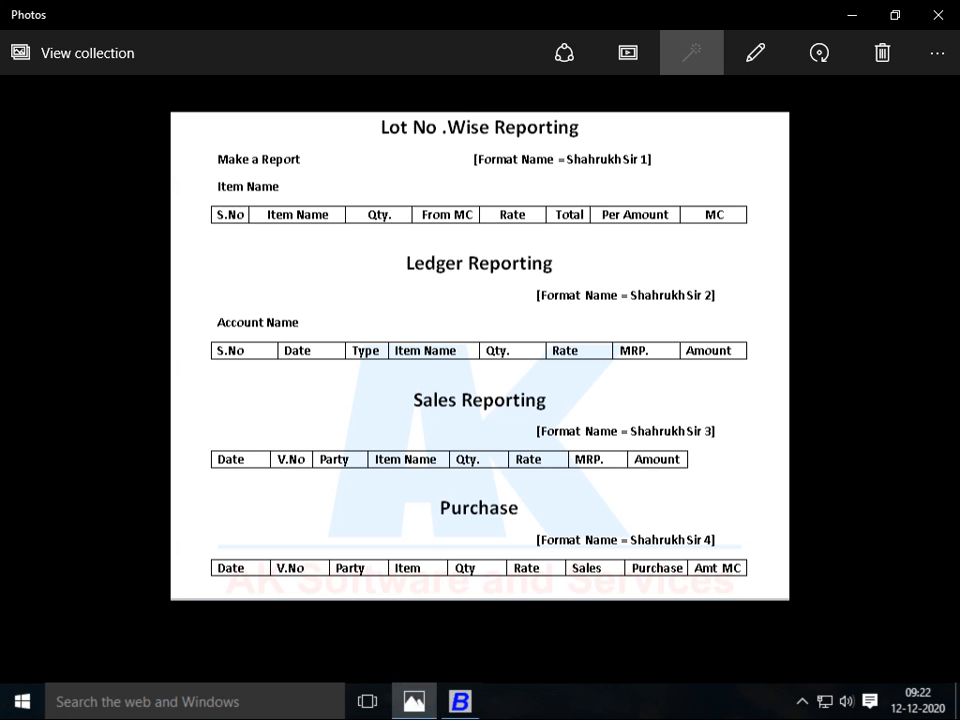
pyautogui.hotkey('alt', 'Tab')
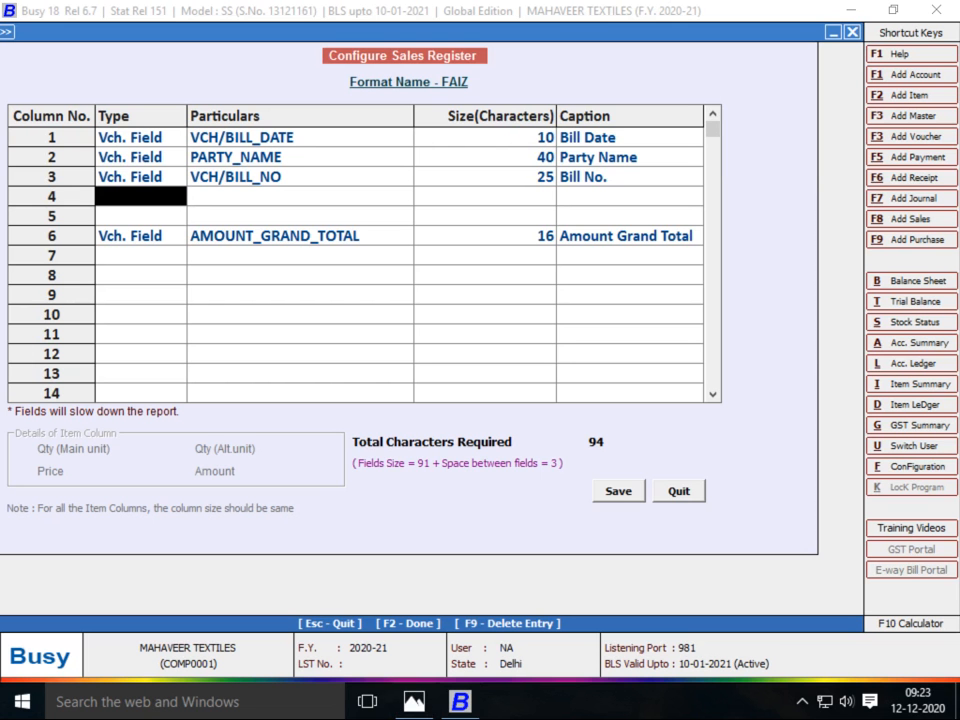
pyautogui.press('Return')
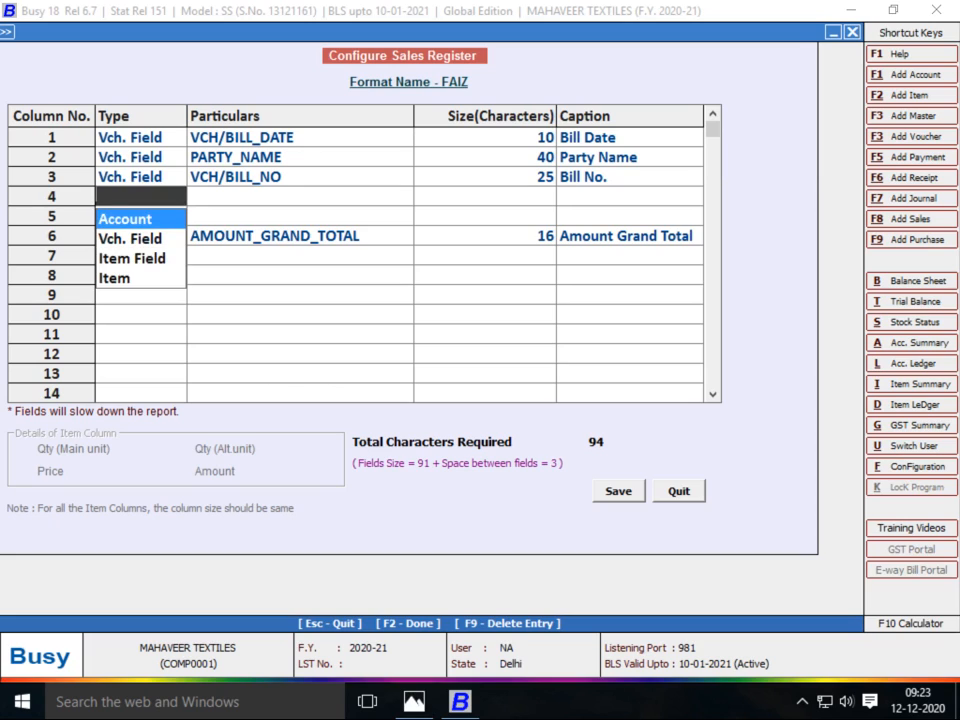
pyautogui.press('Down')
pyautogui.press('Down')
pyautogui.press('Down')
pyautogui.press('Up')
pyautogui.press('Up')
pyautogui.press('Up')
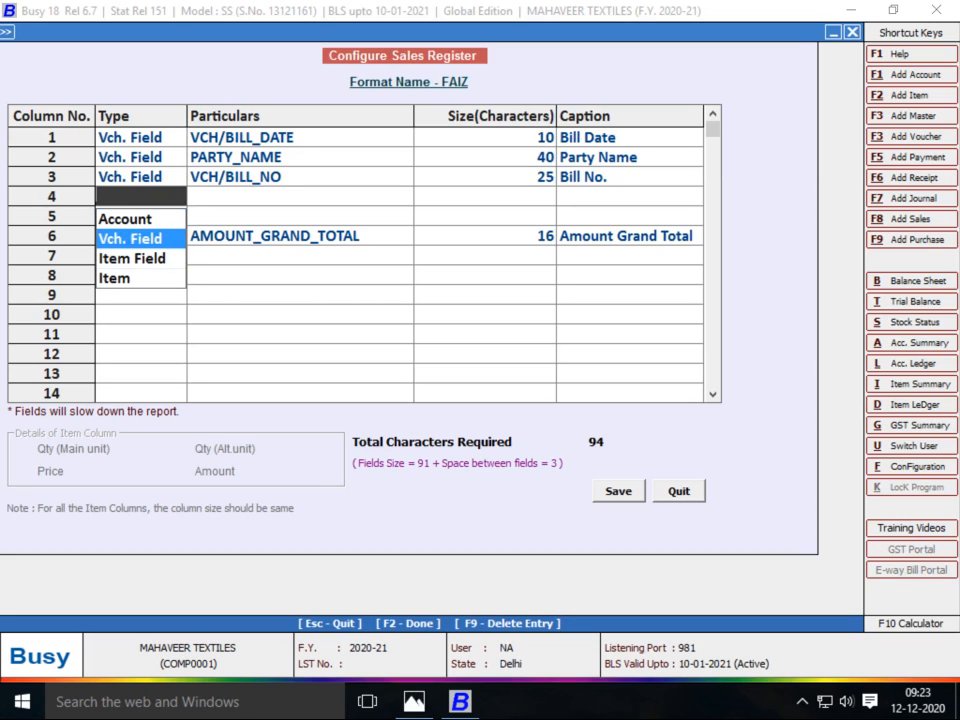
pyautogui.press('Down')
pyautogui.press('Down')
pyautogui.press('Down')
pyautogui.press('Up')
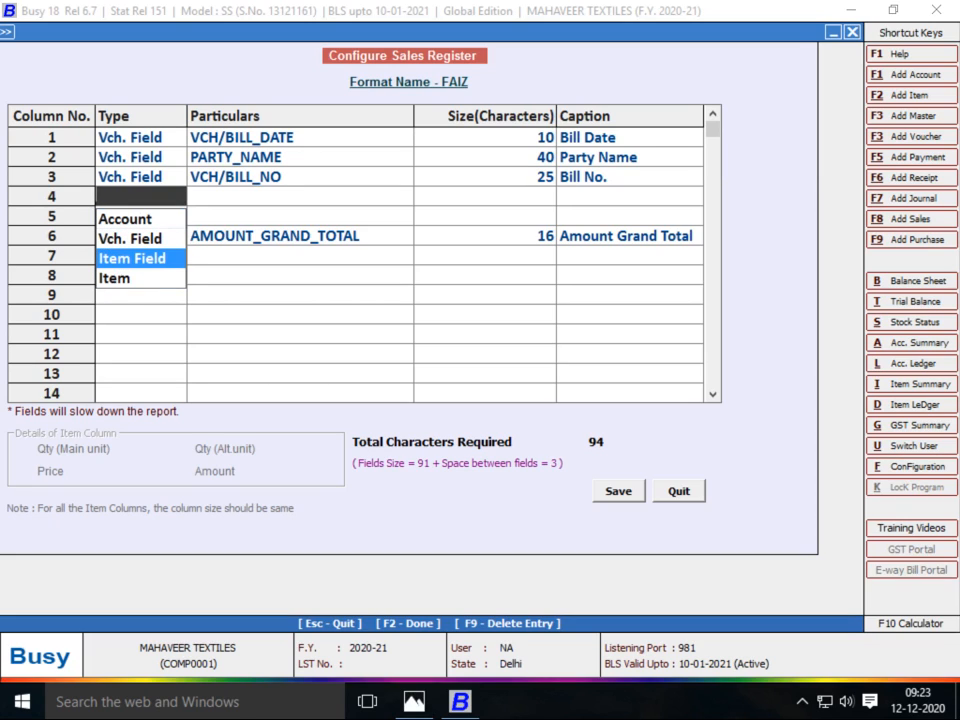
pyautogui.press('Return')
# - Assign ITEM_NAME to column 4 with a size of 40 characters and the caption Item Name
pyautogui.press('Down')
pyautogui.press('Up')
pyautogui.press('Right')
pyautogui.press('Down')
pyautogui.press('Down')
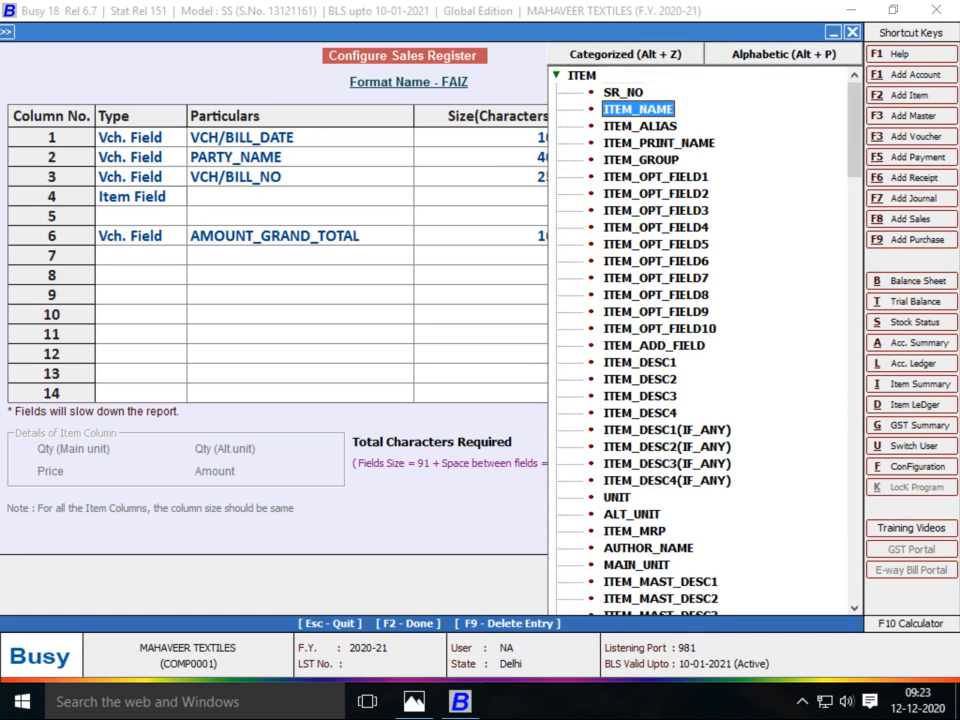
pyautogui.press('Return')
pyautogui.press('Return')
pyautogui.press('Return')
pyautogui.press('Return')
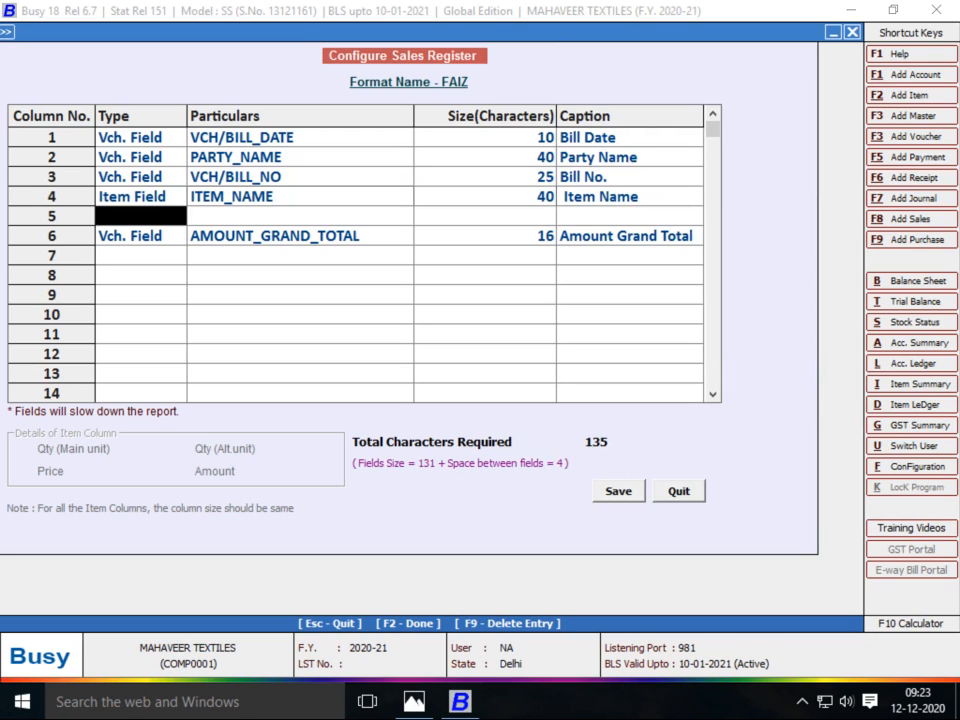
# - Configure column 5 as an Item Field for QUANTITY, with a size of 16 characters and the caption Qty
pyautogui.write('Ite')
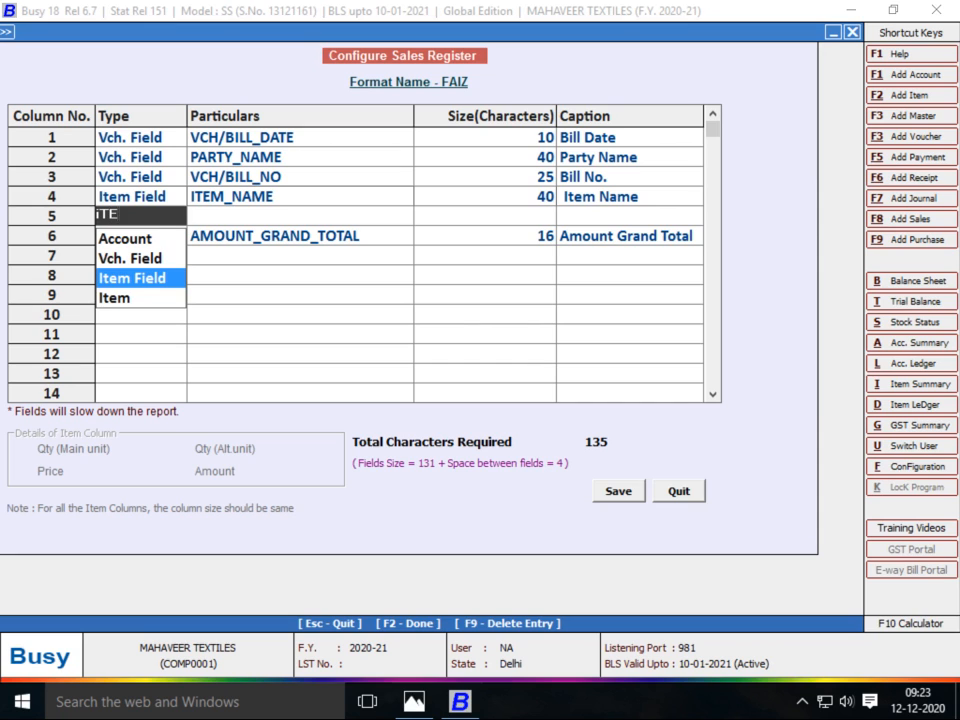
pyautogui.press('Return')
pyautogui.press('Return')
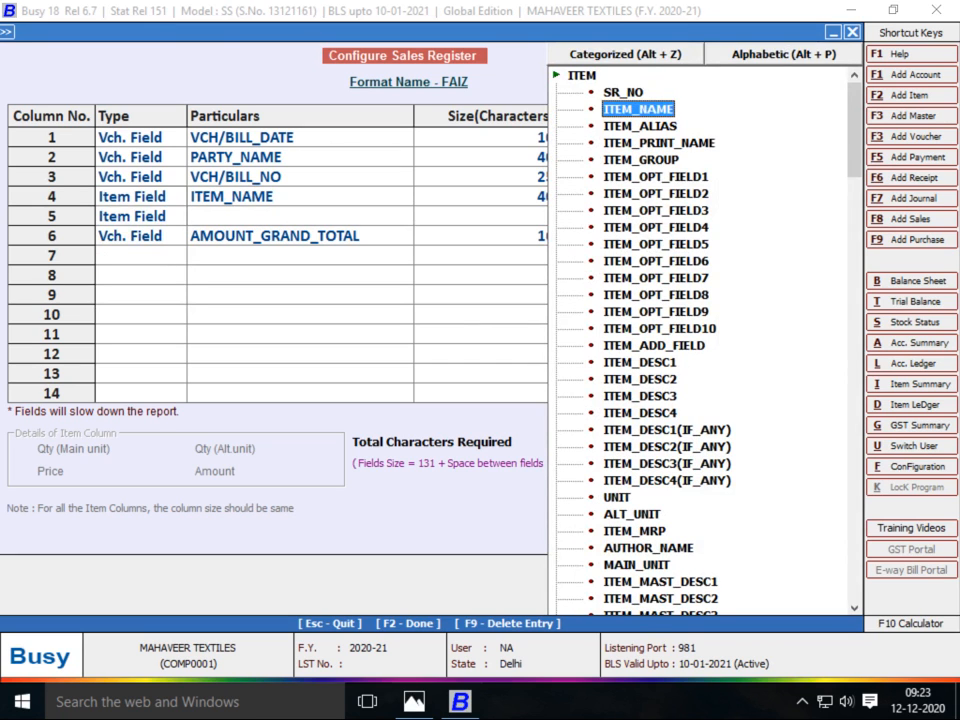
pyautogui.press('Up')
pyautogui.press('Up')
pyautogui.press('Left')
pyautogui.press('Down')
pyautogui.press('Right')
pyautogui.press('Down')
pyautogui.press('Return')
pyautogui.press('Return')
pyautogui.press('Return')
pyautogui.press('Return')
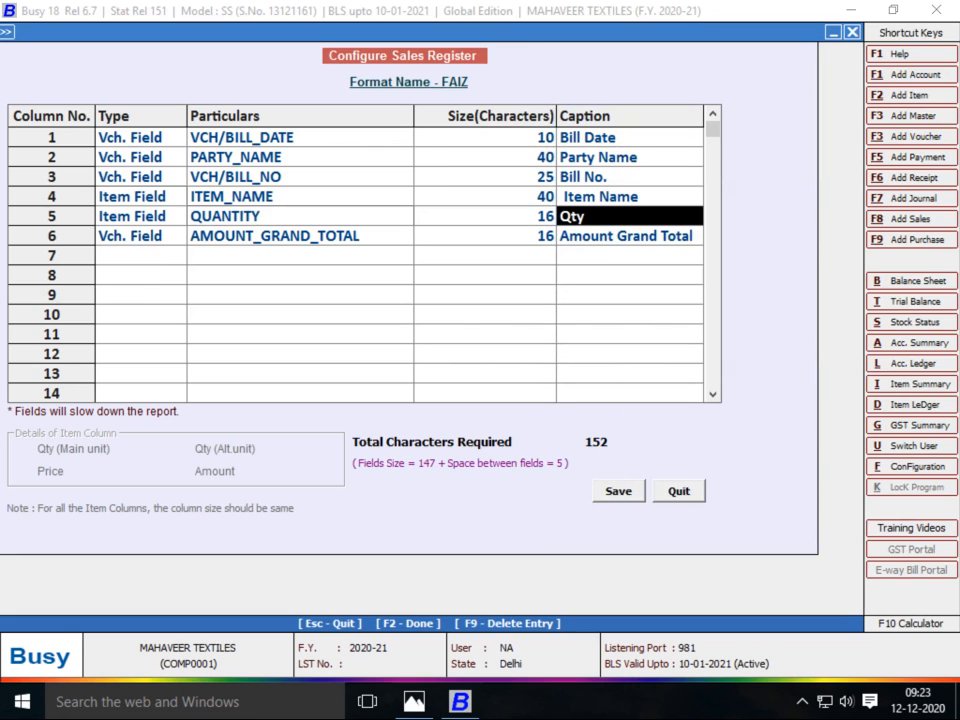
# - Check the planned Sales Reporting columns in Photos, return to Busy and save the new Sales Register format, closing its configuration
pyautogui.hotkey('alt', 'Tab')
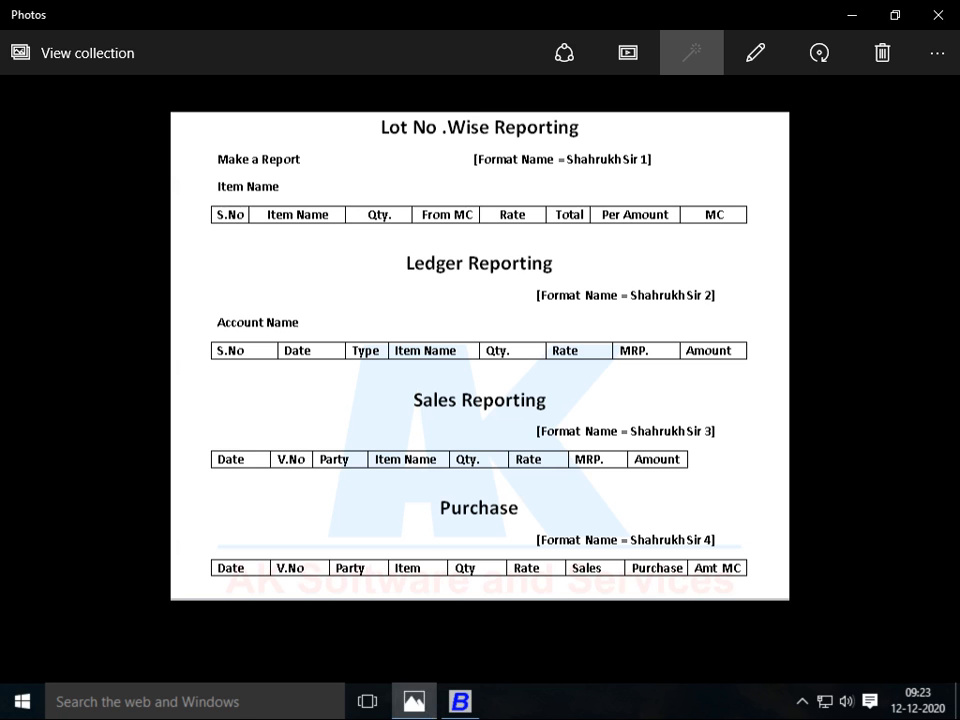
pyautogui.hotkey('alt', 'Tab')
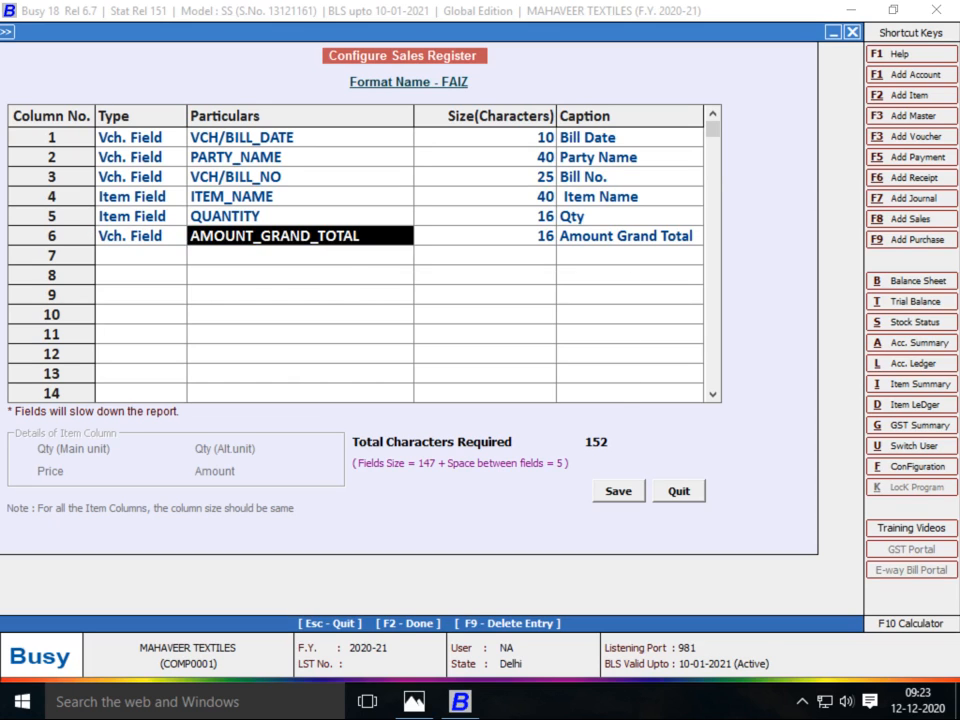
pyautogui.press('F2')
pyautogui.press('Return')
pyautogui.press('Return')
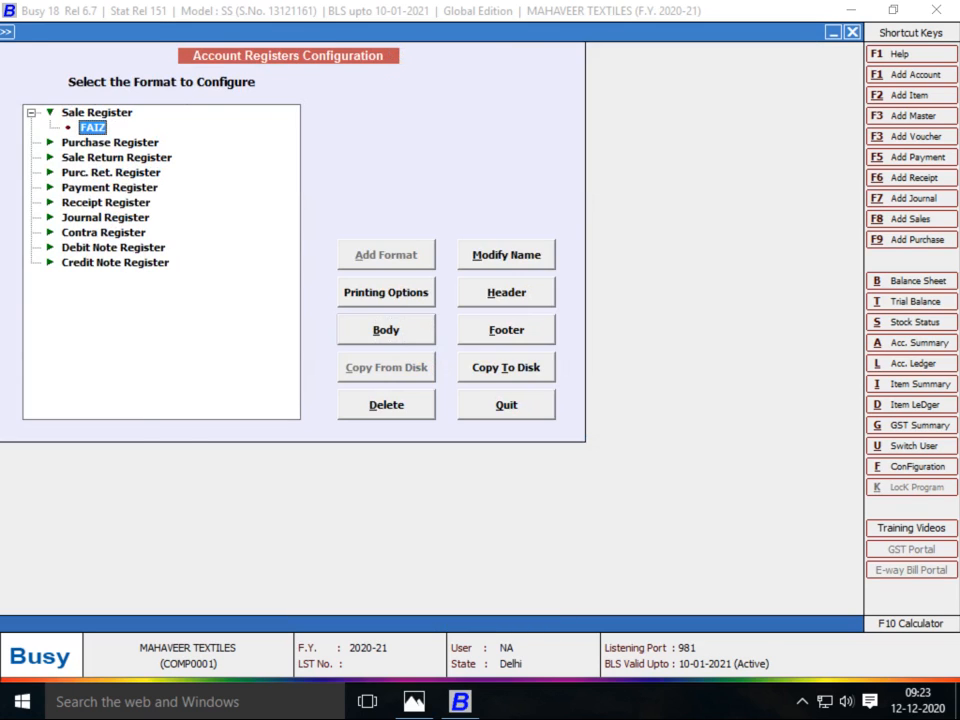
pyautogui.press('Escape')
pyautogui.press('Escape')
# - Open the columnar Sales Register report from the account books for all parties
pyautogui.press('Right')
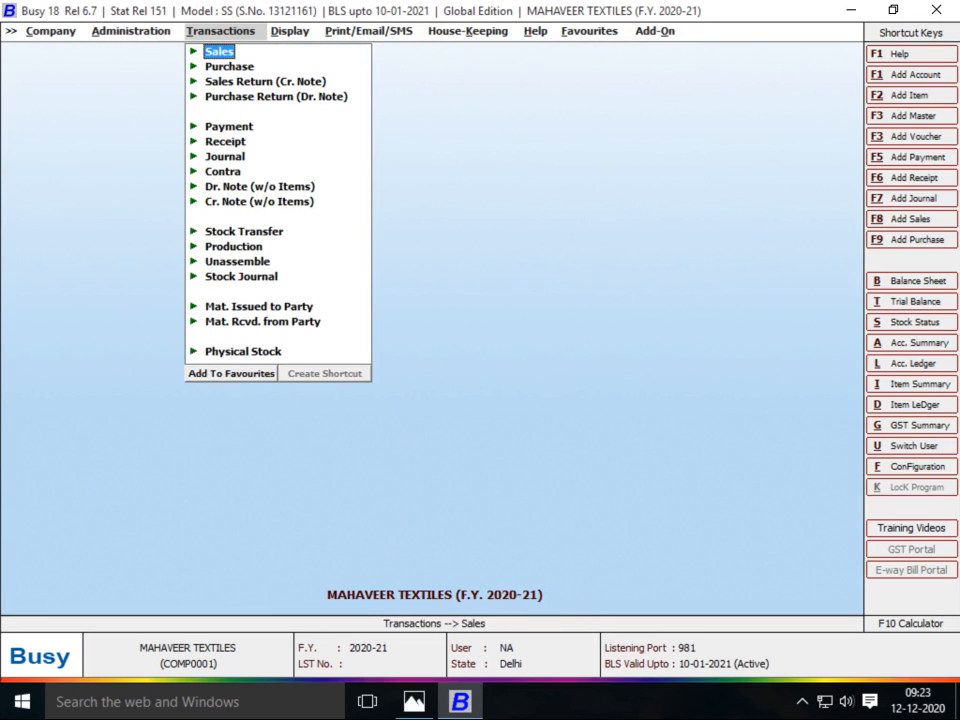
pyautogui.press('Right')
pyautogui.press('Down')
pyautogui.press('Down')
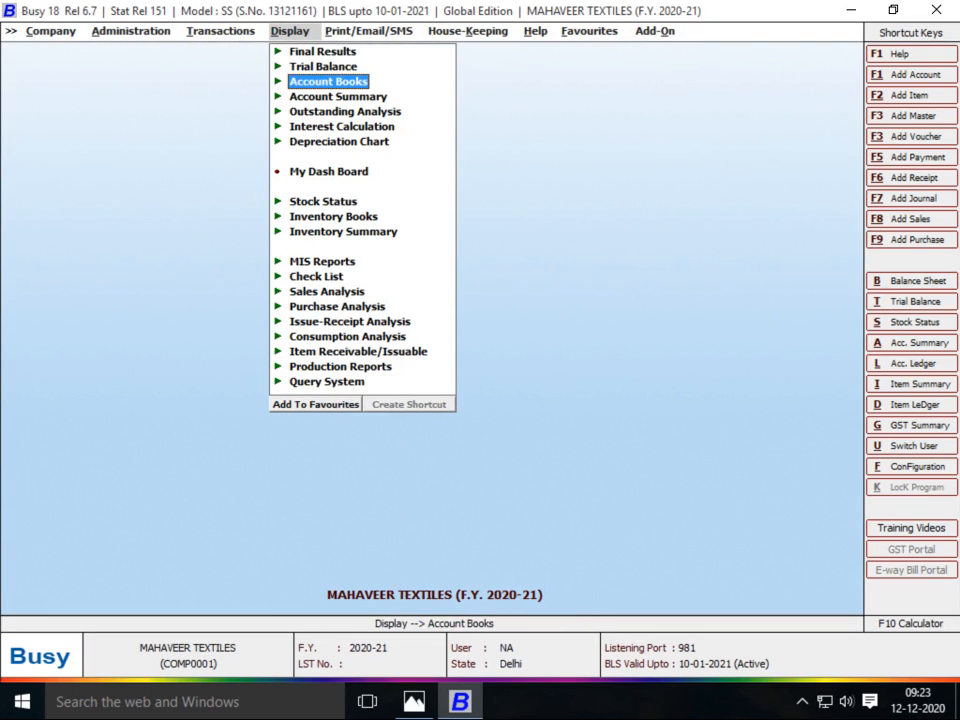
pyautogui.press('Down')
pyautogui.press('Up')
pyautogui.press('Return')
pyautogui.press('Down')
pyautogui.press('Down')
pyautogui.press('Down')
pyautogui.press('Down')
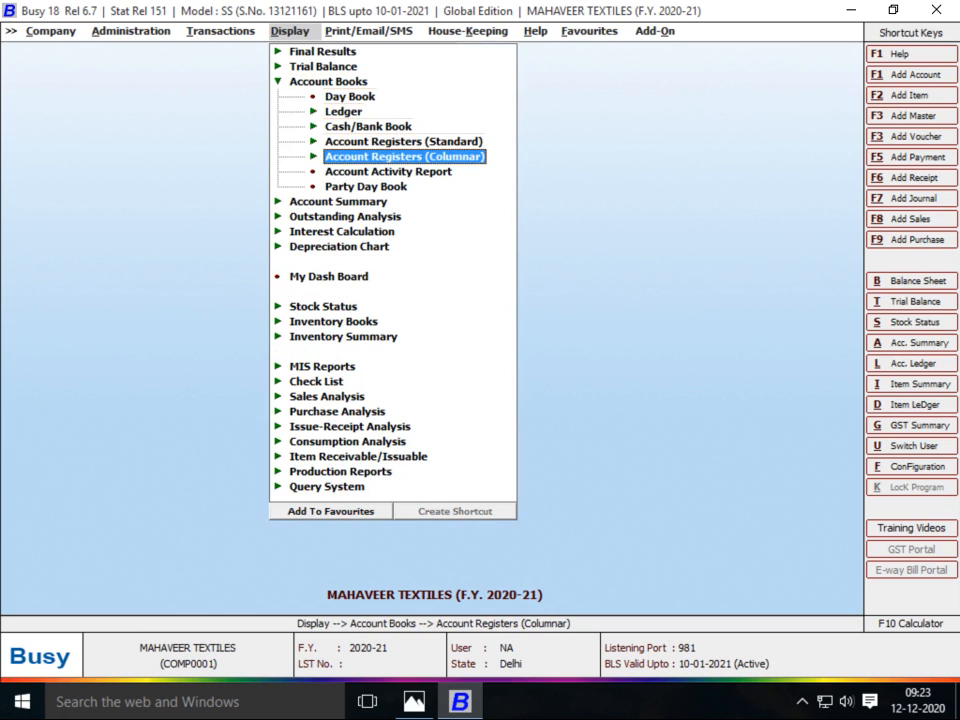
pyautogui.press('Return')
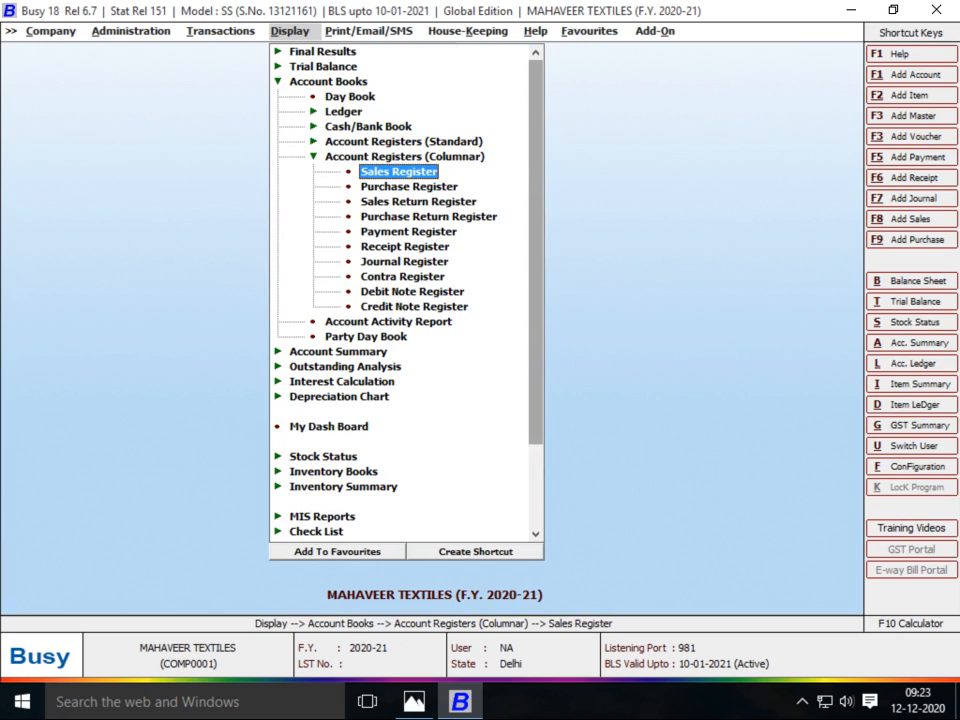
pyautogui.press('Return')
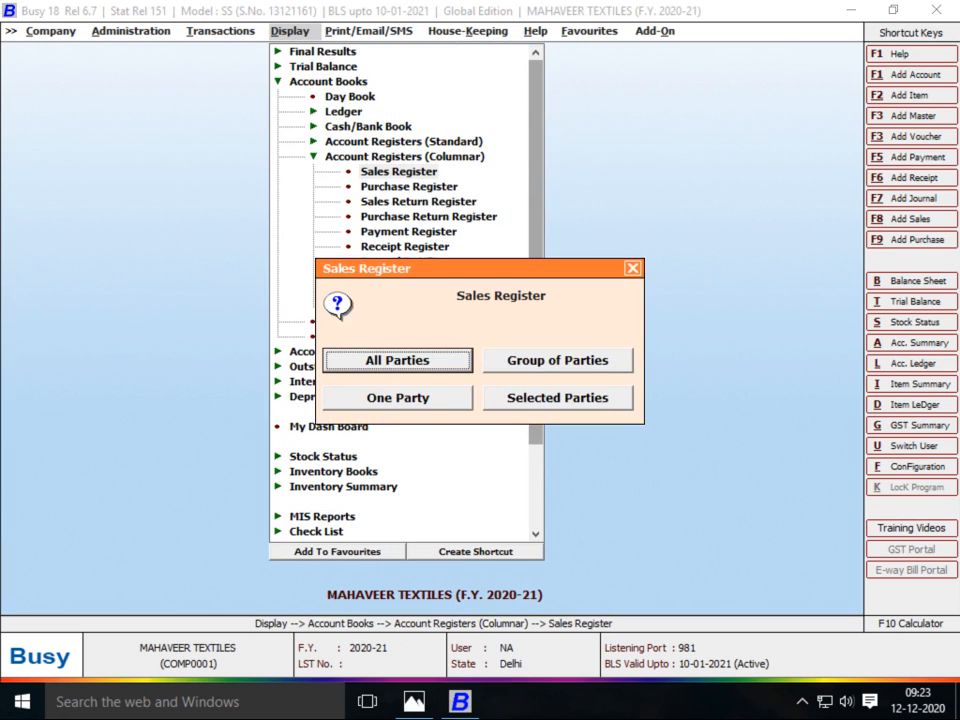
pyautogui.press('Return')
# - Generate the register for all voucher series with the new format, from 01-04-2020 to 26-04-2020, with every show and exclude option at N
pyautogui.press('Return')
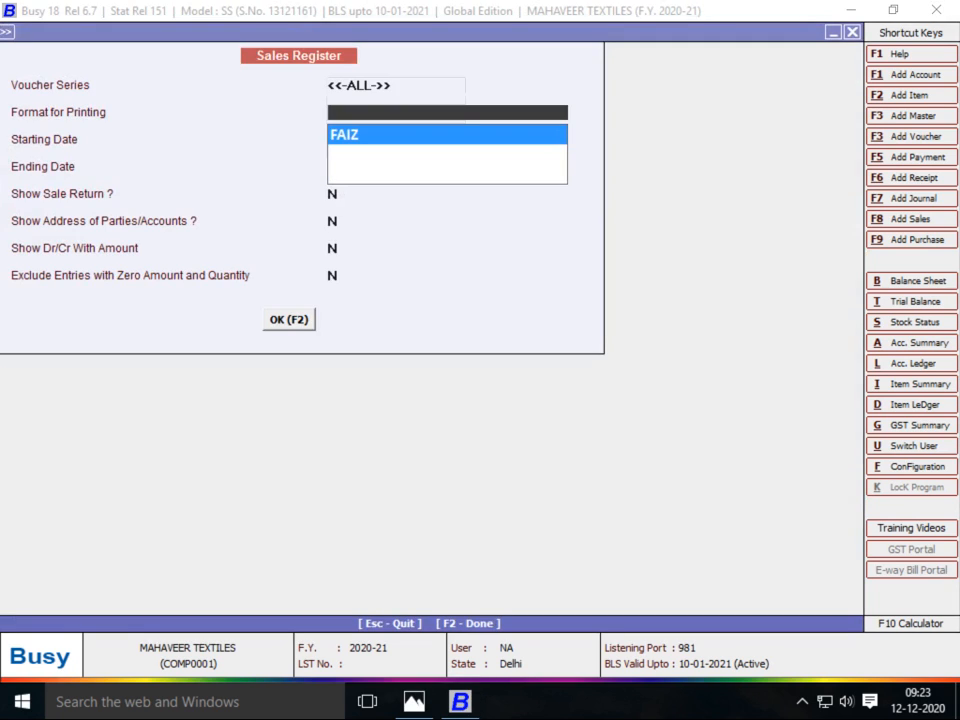
pyautogui.press('Return')
pyautogui.press('Return')
pyautogui.press('Return')
pyautogui.press('Return')
pyautogui.press('Return')
pyautogui.press('Return')
pyautogui.press('Return')
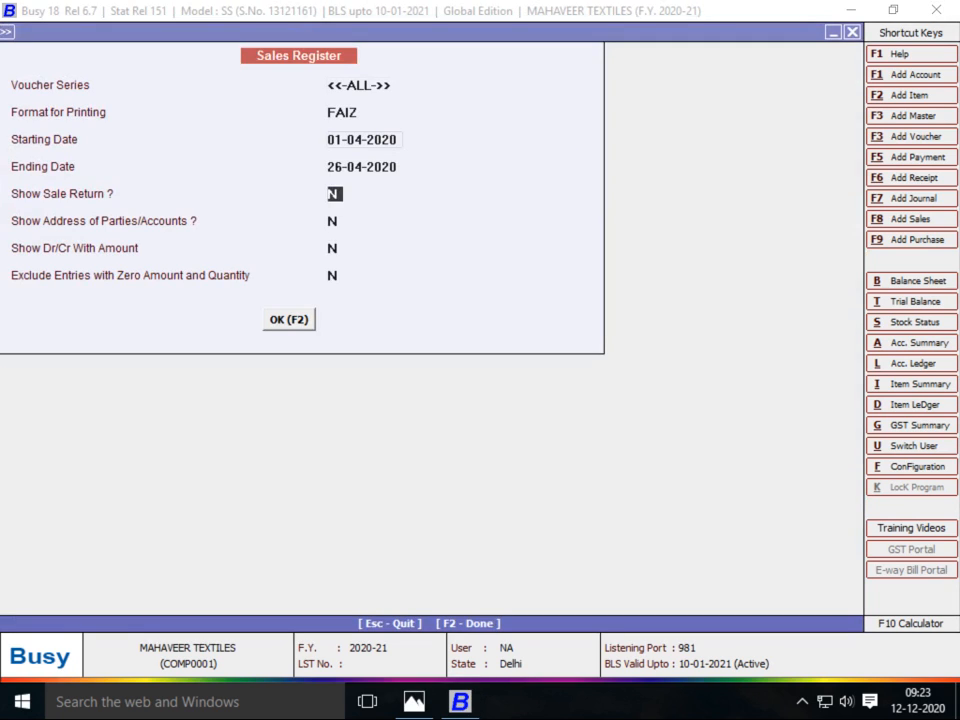
pyautogui.press('Return')
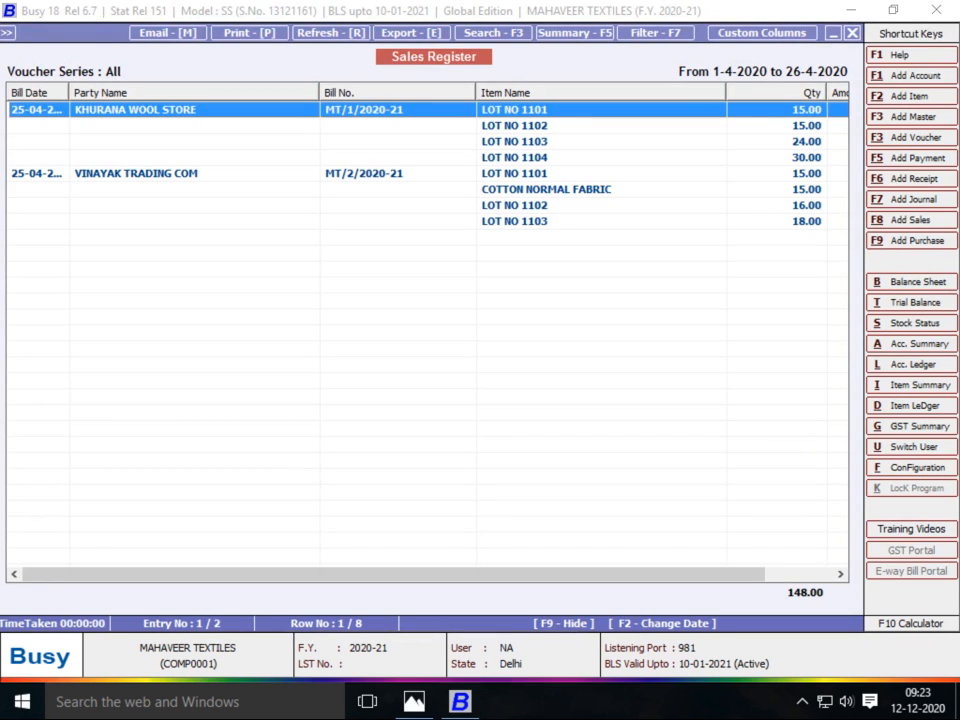
# - Narrow the Party Name and Bill No. columns and widen Amount Grand Total so its full caption fits
pyautogui.press('Right')
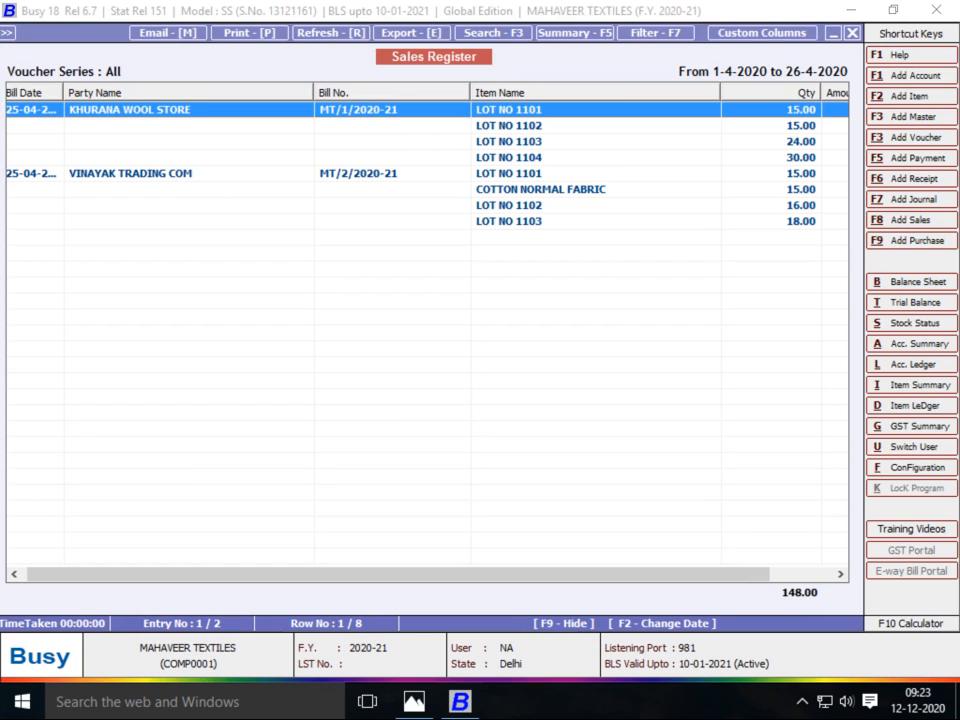
pyautogui.press('Left')
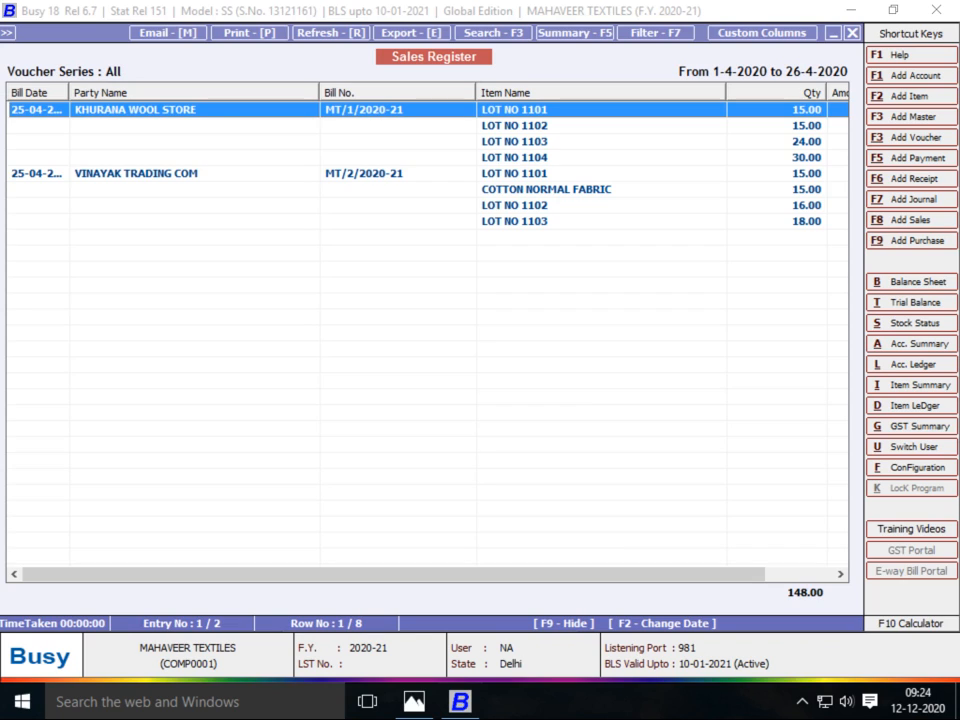
pyautogui.moveTo(320, 92); pyautogui.dragTo(241, 92)
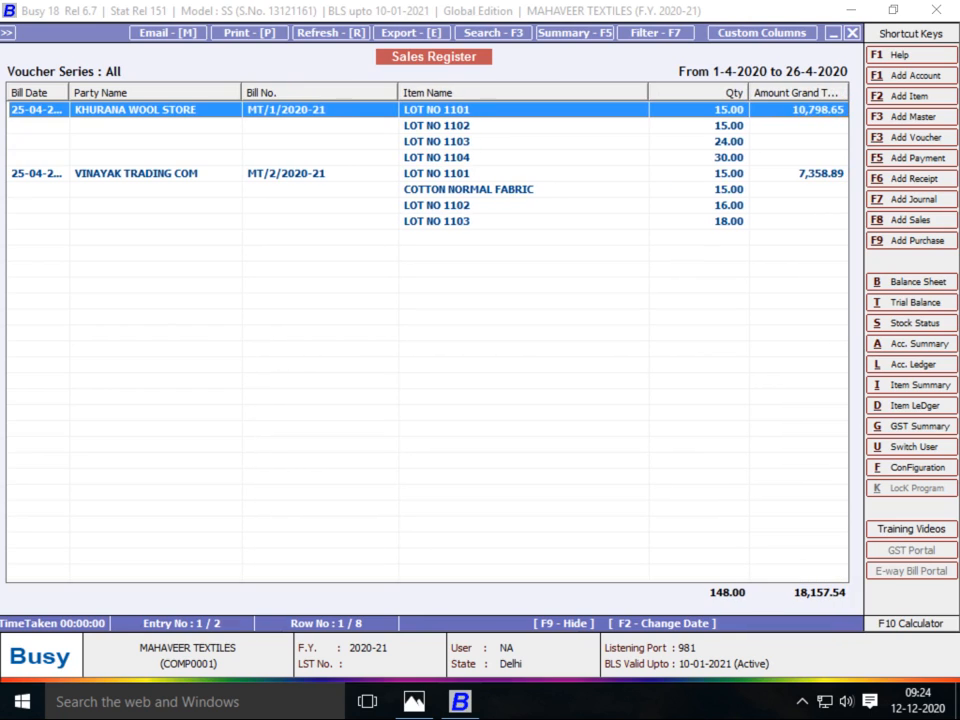
pyautogui.moveTo(398, 92); pyautogui.dragTo(306, 92)
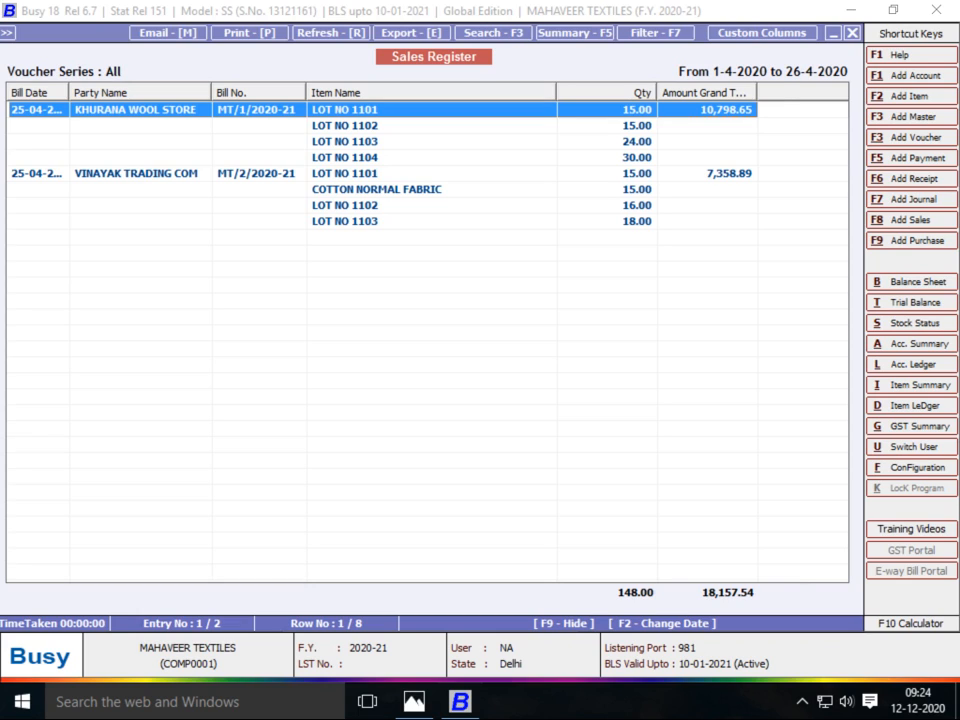
pyautogui.moveTo(757, 92); pyautogui.dragTo(810, 92)
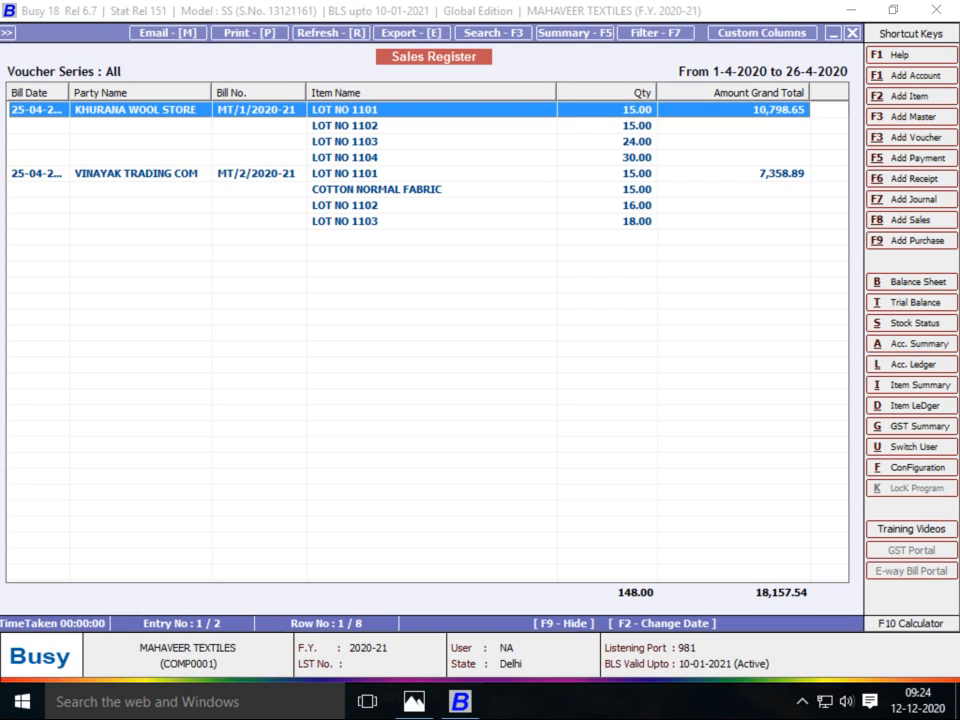
# - Compare the generated Sales Register with the planned Sales Reporting layout in Photos and return to Busy
pyautogui.hotkey('alt', 'Tab')
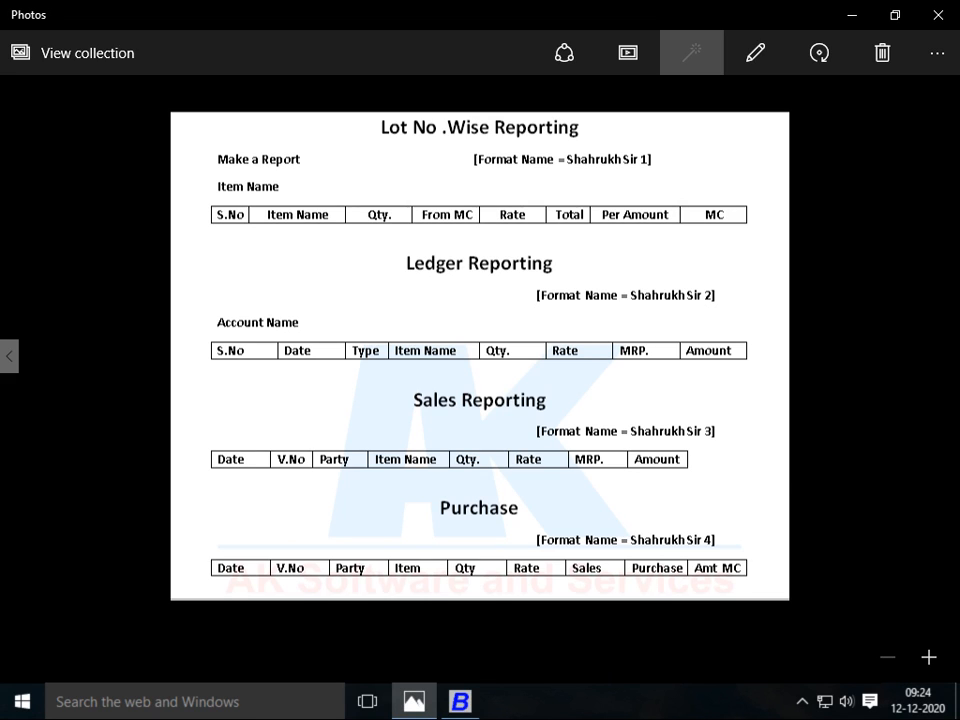
pyautogui.hotkey('alt', 'Tab')
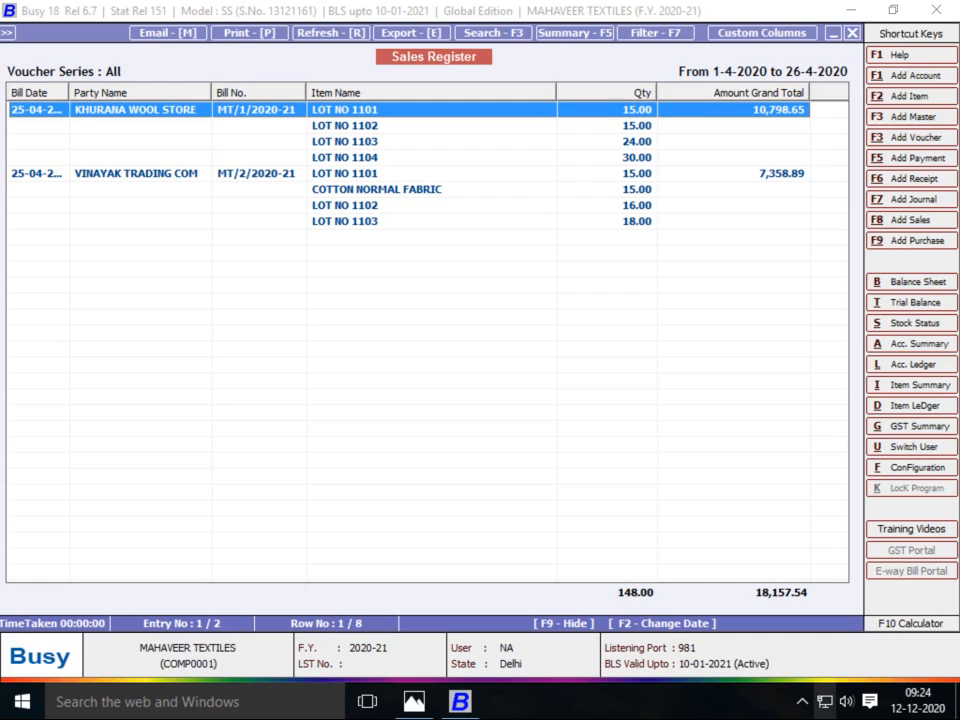
pyautogui.hotkey('alt', 'Tab')
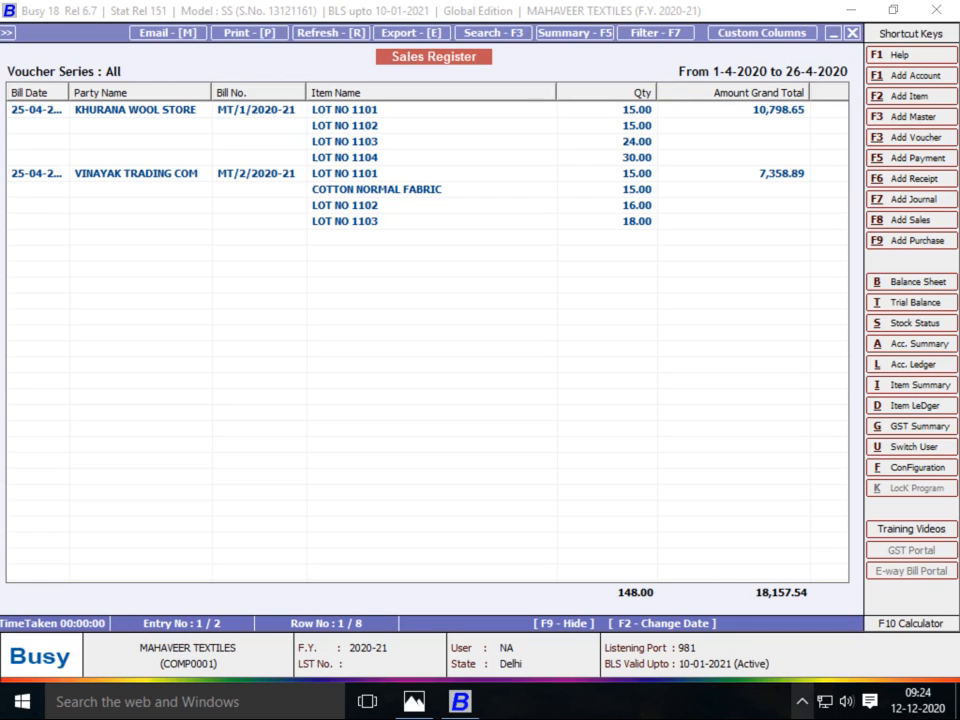
pyautogui.click(802, 702)
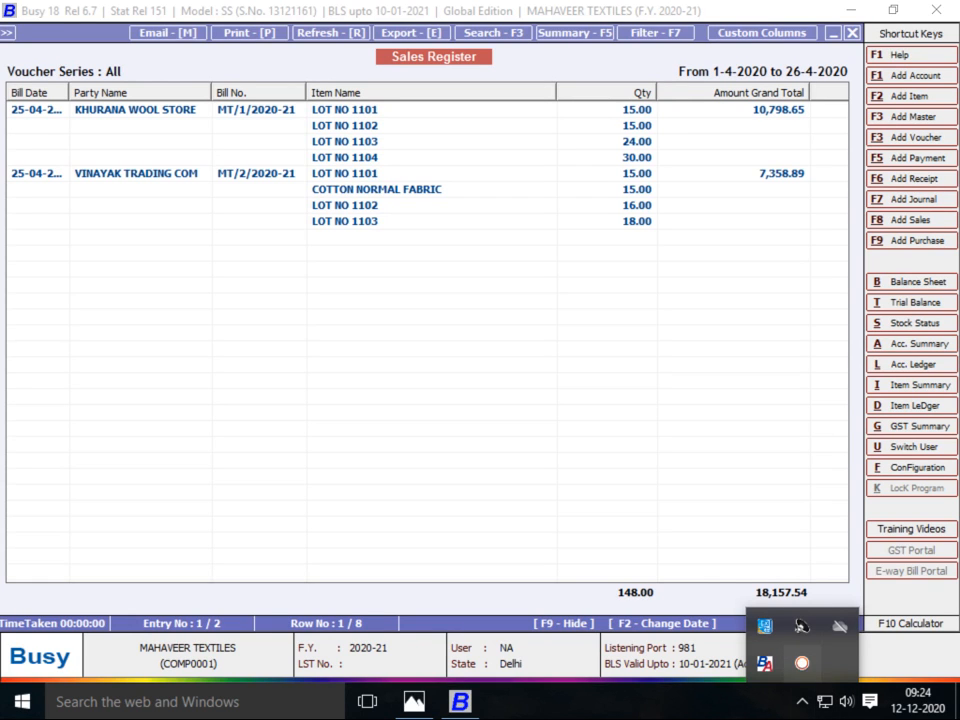